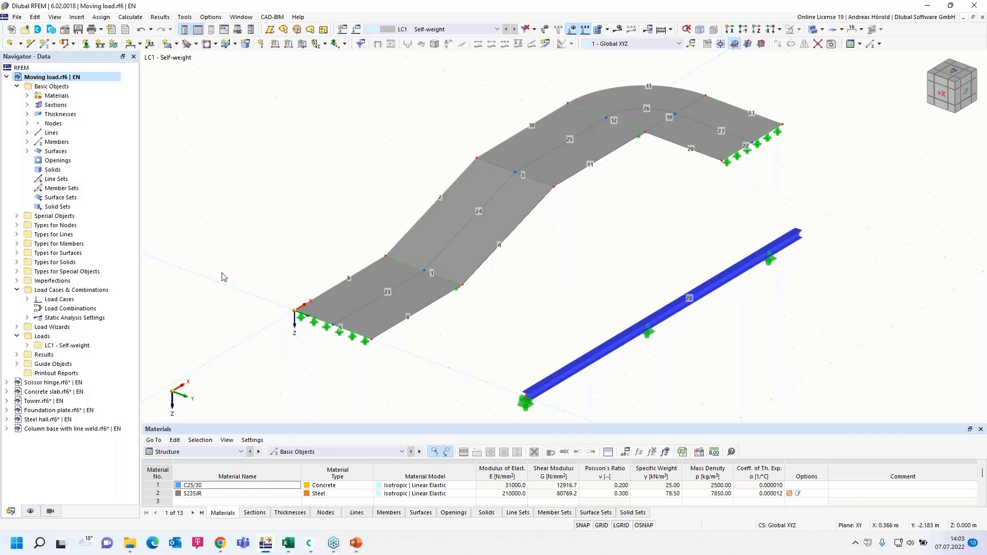
Switch to Chrome and find the moving-load script downloads on Dlubal's "Most Frequently Asked Questions Addressed by Dlubal's Support Team" webinar page
{"action": "left_click", "coordinate": [220, 543]}
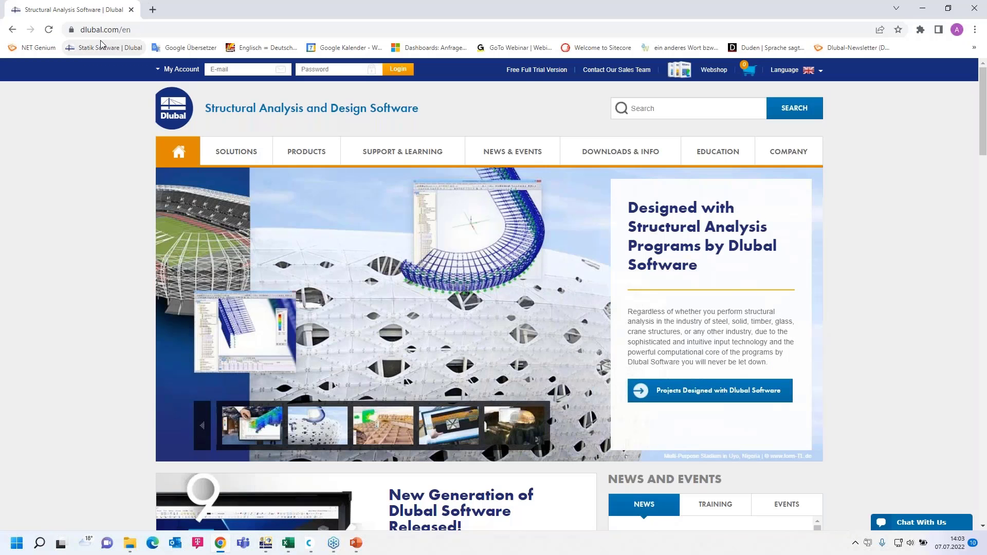
{"action": "mouse_move", "coordinate": [511, 151]}
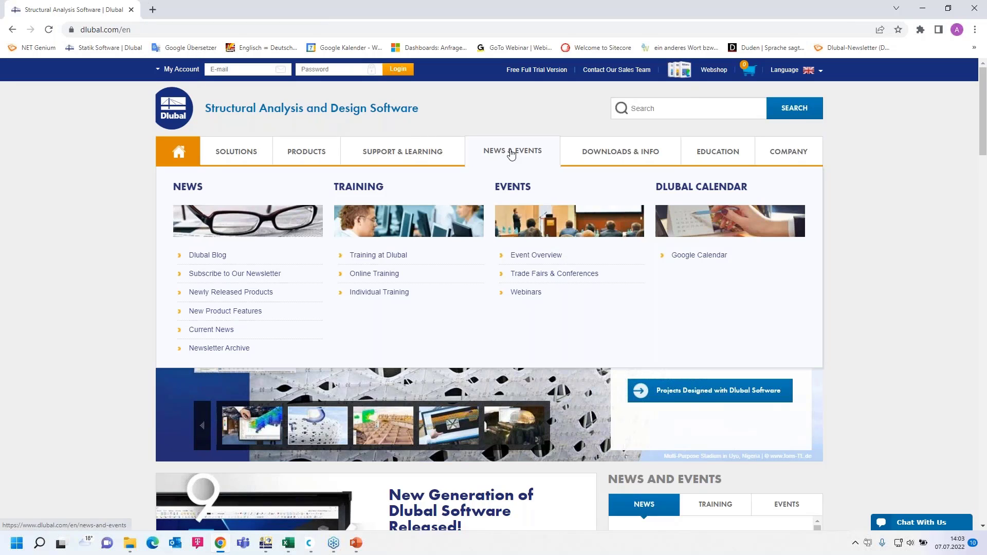
{"action": "left_click", "coordinate": [525, 293]}
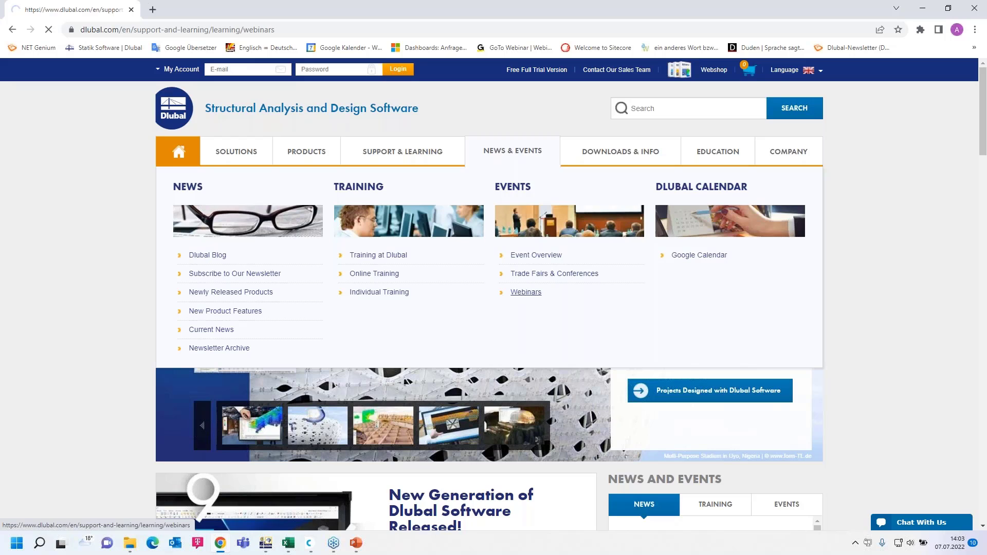
{"action": "scroll", "coordinate": [504, 281], "scroll_direction": "down", "scroll_amount": 5}
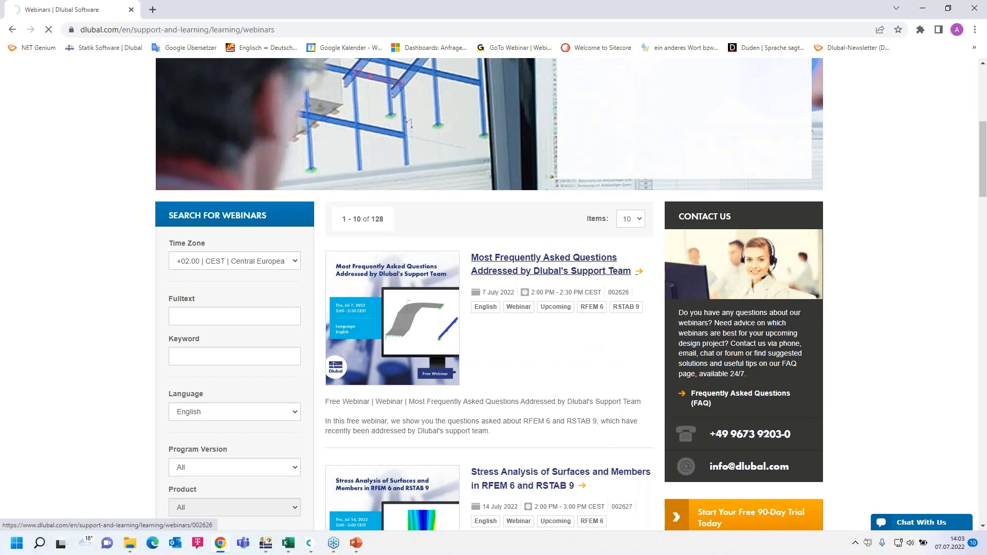
{"action": "scroll", "coordinate": [494, 293], "scroll_direction": "down", "scroll_amount": 15}
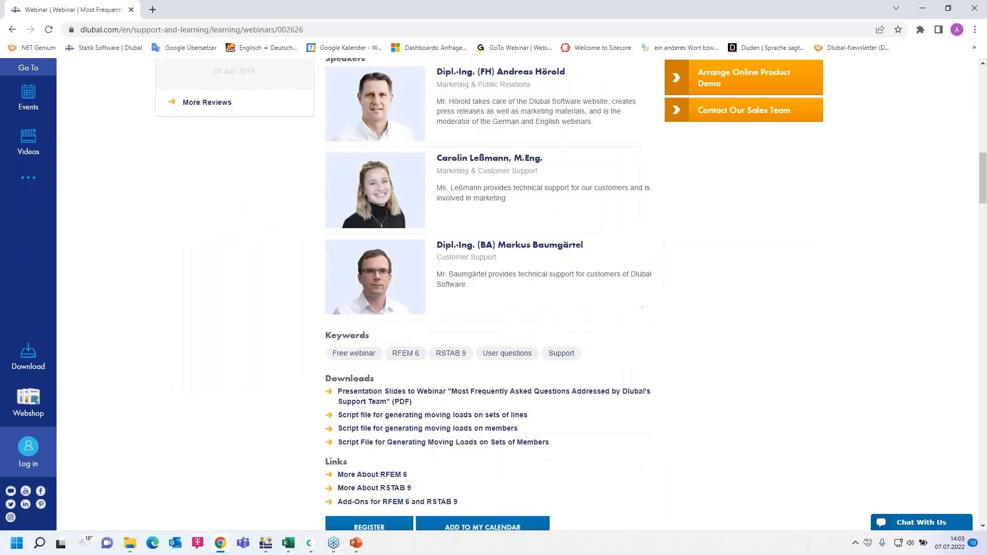
{"action": "scroll", "coordinate": [456, 359], "scroll_direction": "down", "scroll_amount": 2}
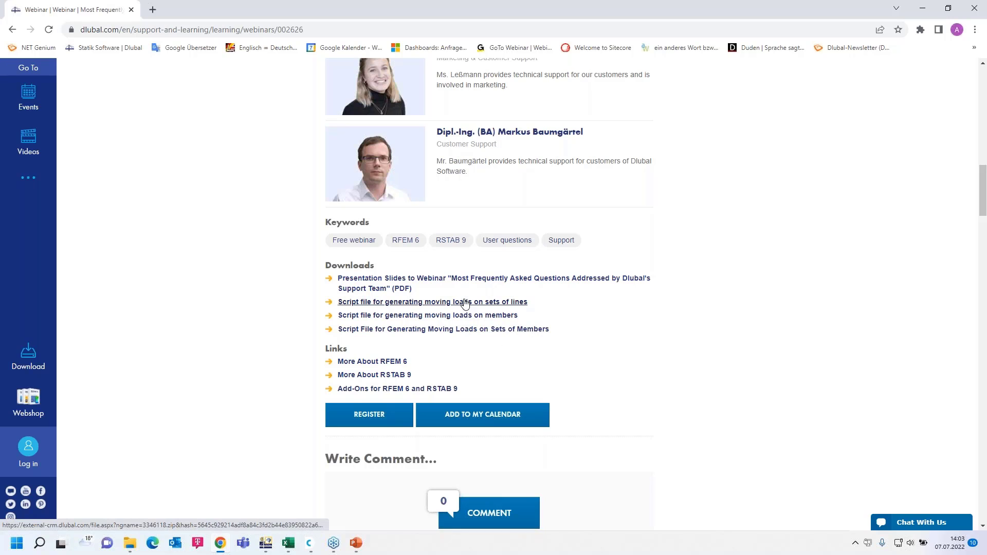
Check the script files in the user_scripts folder in File Explorer, and open the Script Manager in RFEM
{"action": "left_click", "coordinate": [129, 547]}
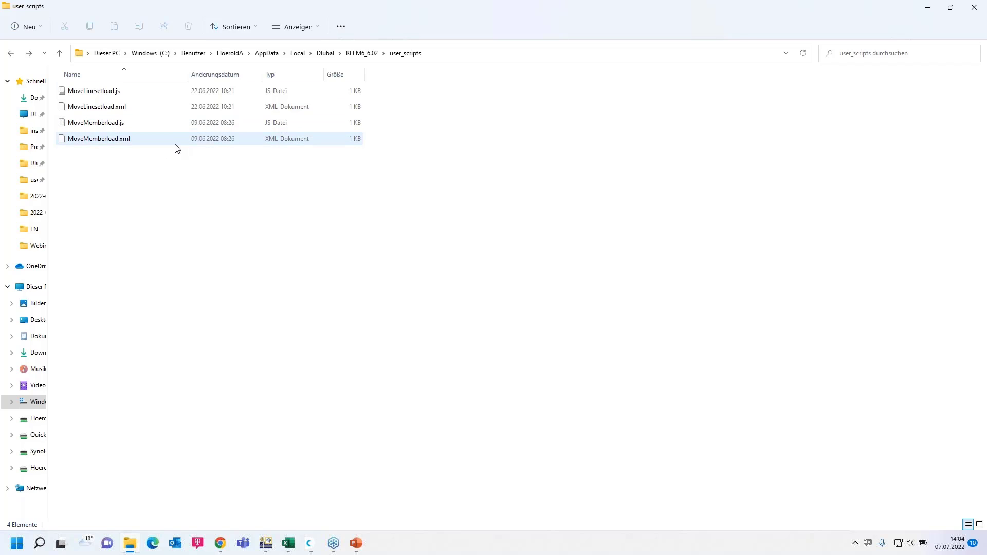
{"action": "left_click", "coordinate": [266, 547]}
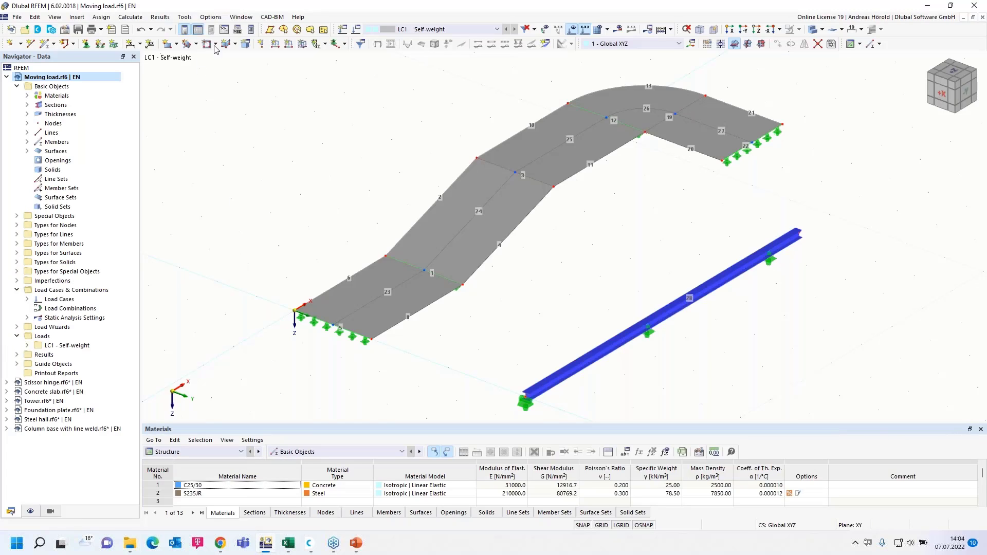
{"action": "left_click", "coordinate": [238, 30]}
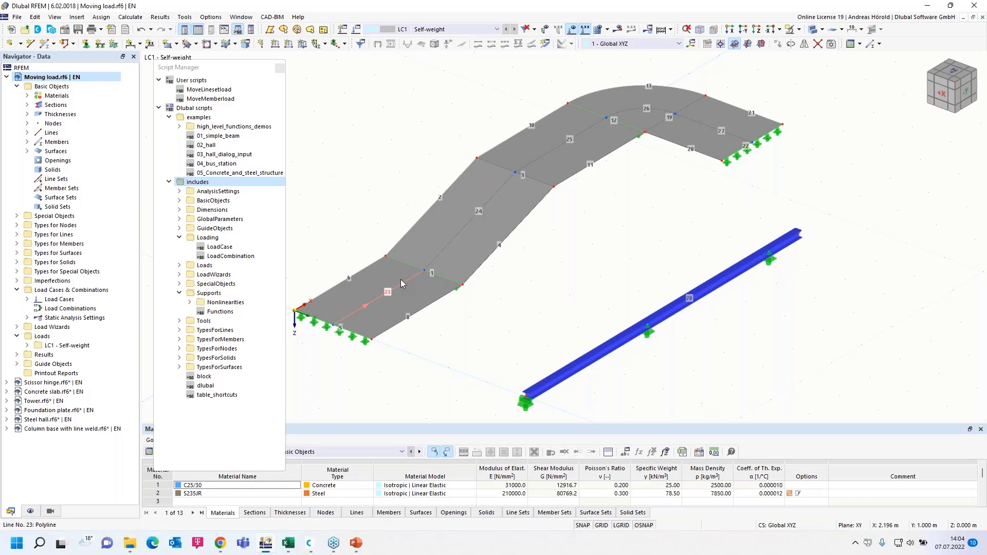
Create a Continuous Lines line set from lines 23-27 along the middle of the ramp surfaces
{"action": "mouse_move", "coordinate": [443, 251]}
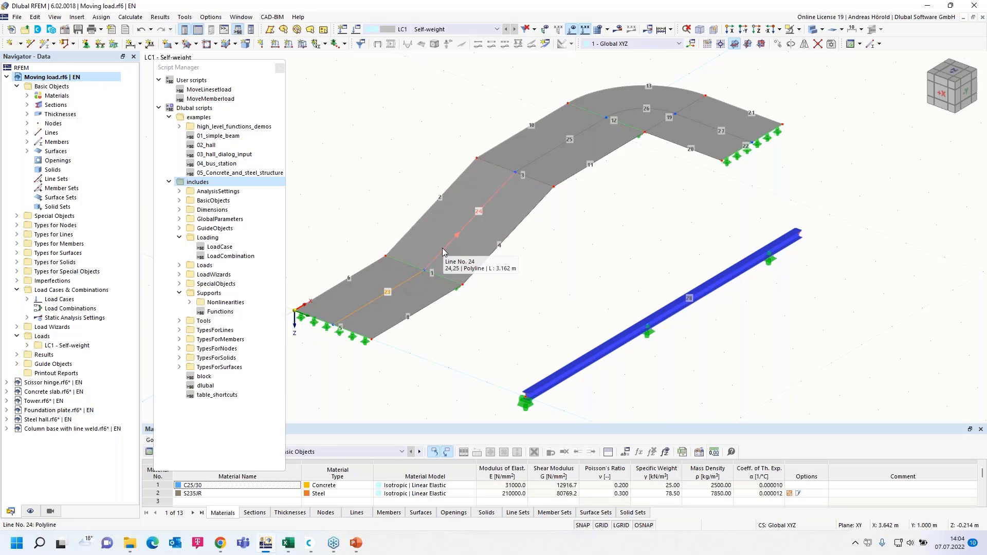
{"action": "left_click", "coordinate": [443, 251]}
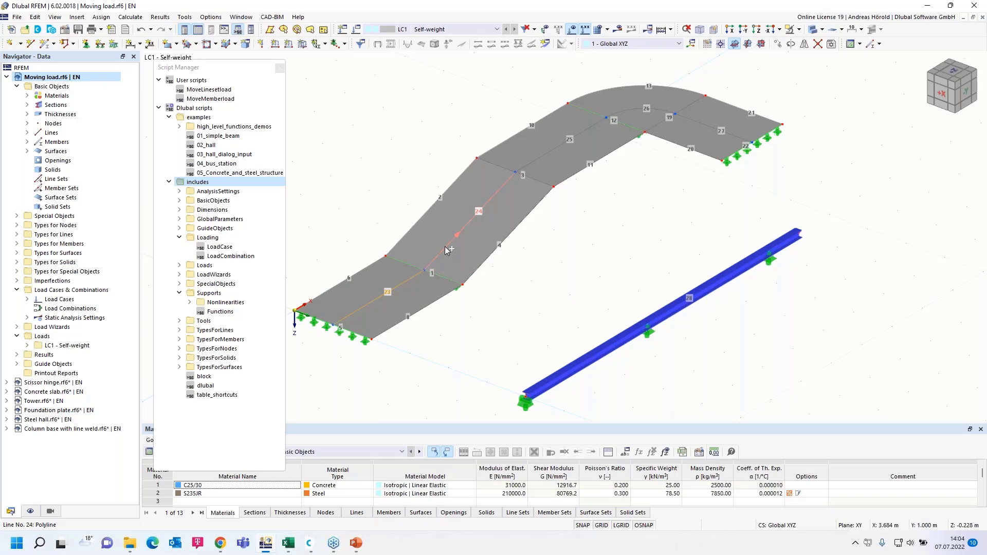
{"action": "left_click", "coordinate": [553, 151]}
{"action": "left_click", "coordinate": [629, 111]}
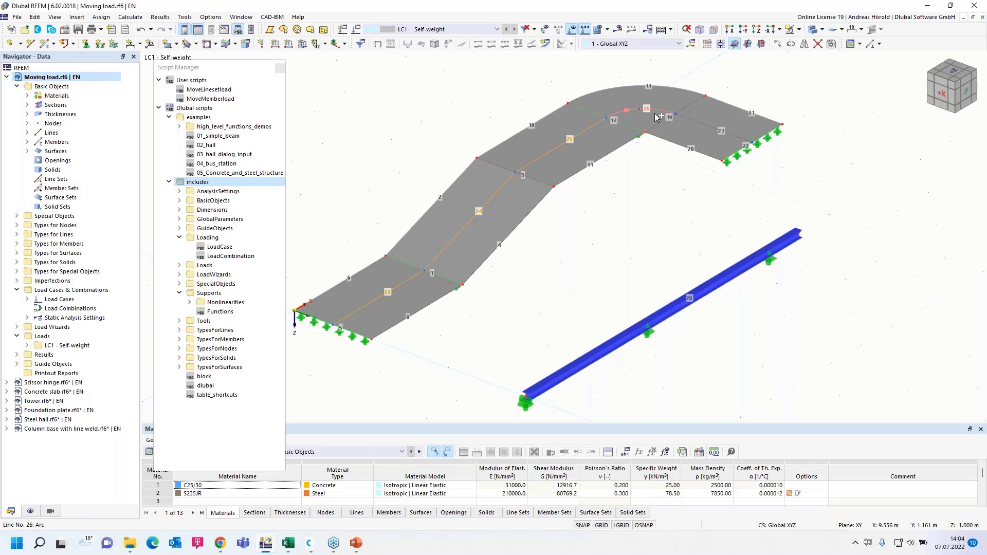
{"action": "right_click", "coordinate": [700, 125]}
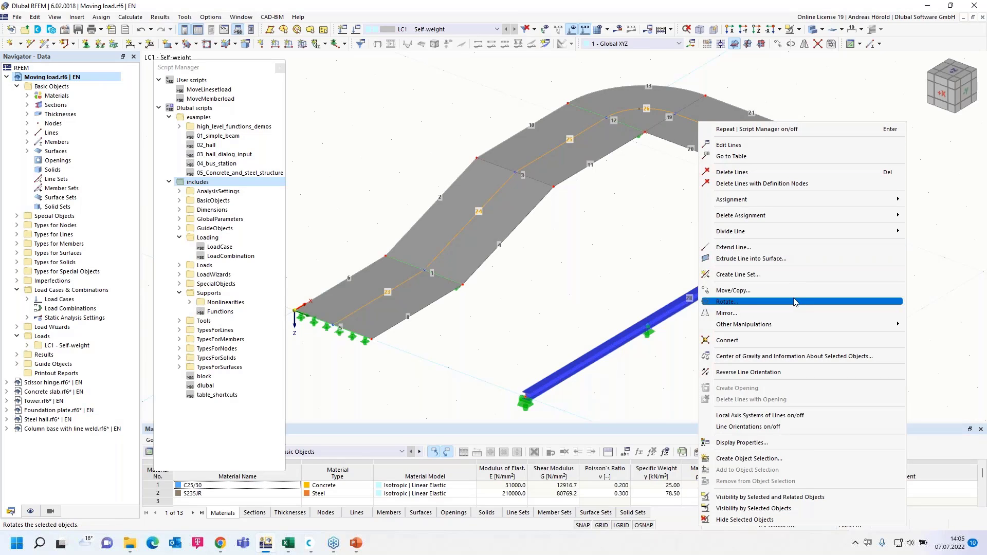
{"action": "left_click", "coordinate": [756, 276]}
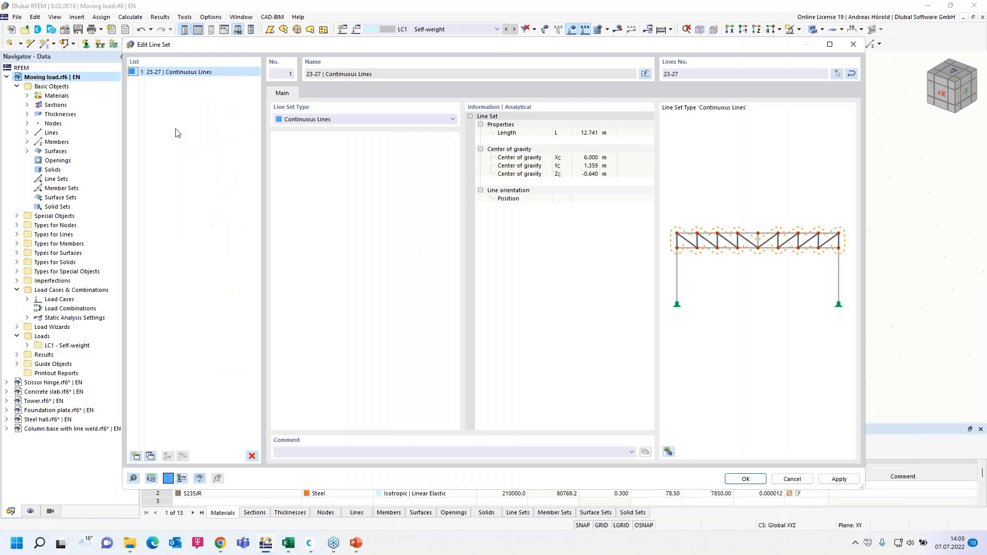
{"action": "left_click", "coordinate": [745, 479]}
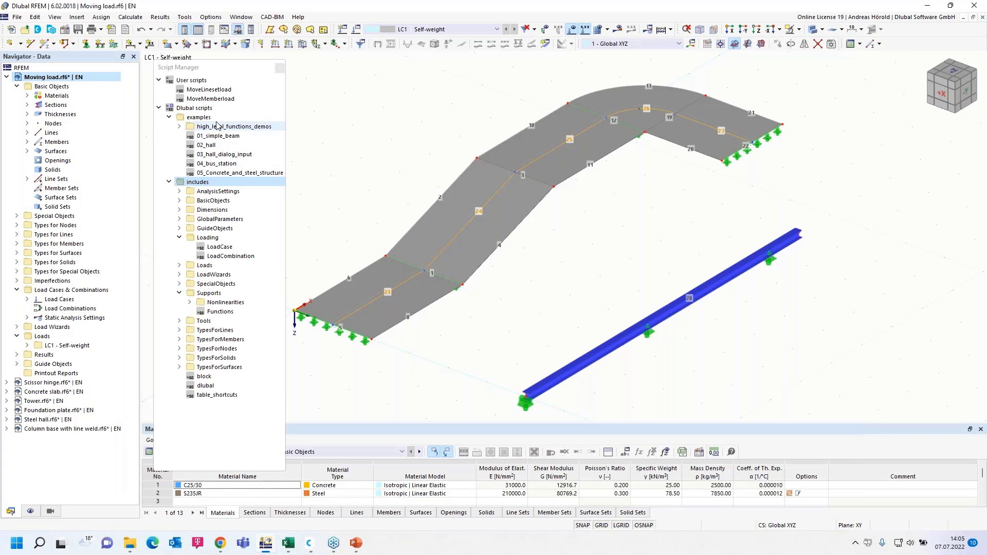
Run the MoveLinesetload script on line set 1 with a nodal load of 1000 N and 10 steps
{"action": "double_click", "coordinate": [209, 90]}
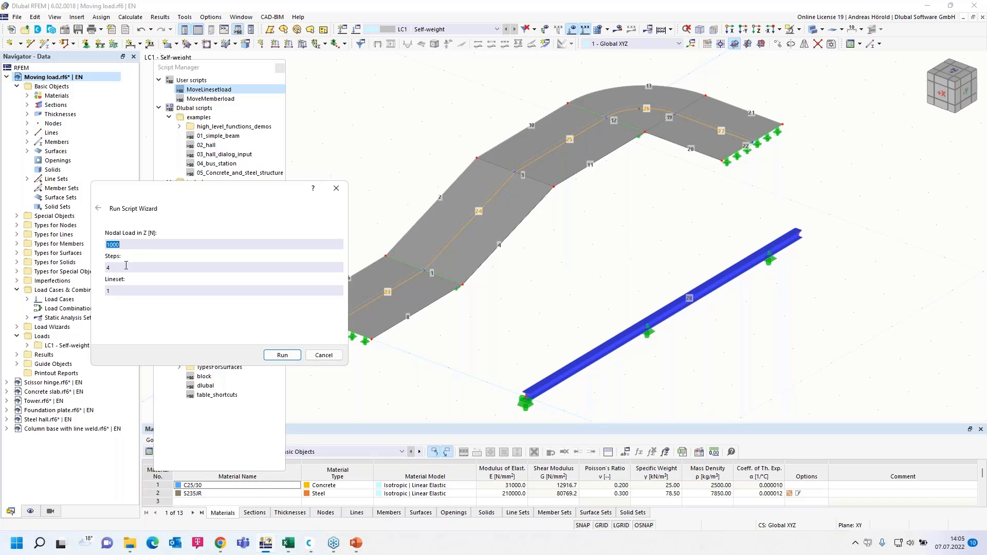
{"action": "left_click_drag", "start_coordinate": [126, 265], "coordinate": [98, 265]}
{"action": "left_click", "coordinate": [282, 355]}
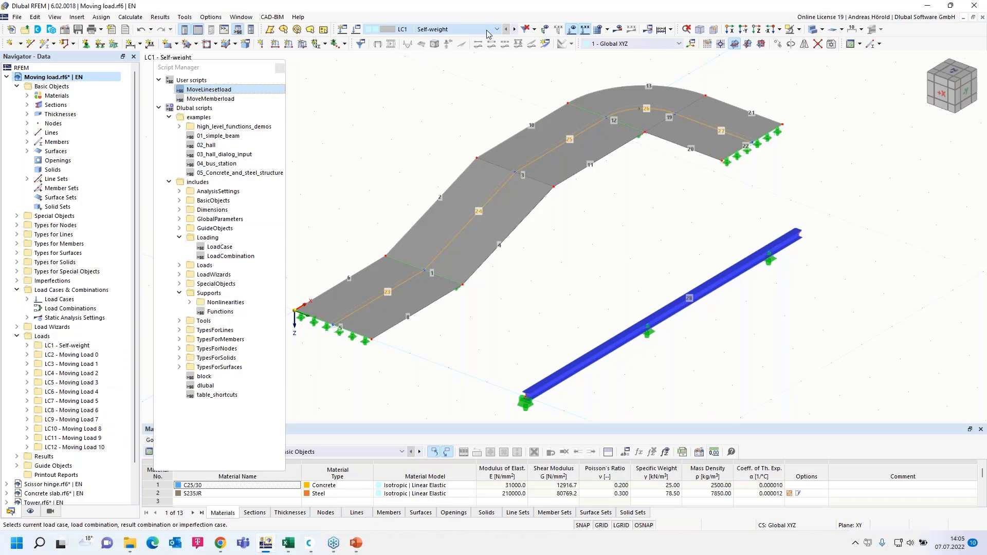
Go through load cases LC2 to LC12 to check the load positions along the ramp's line set
{"action": "left_click", "coordinate": [463, 29]}
{"action": "left_click", "coordinate": [437, 47]}
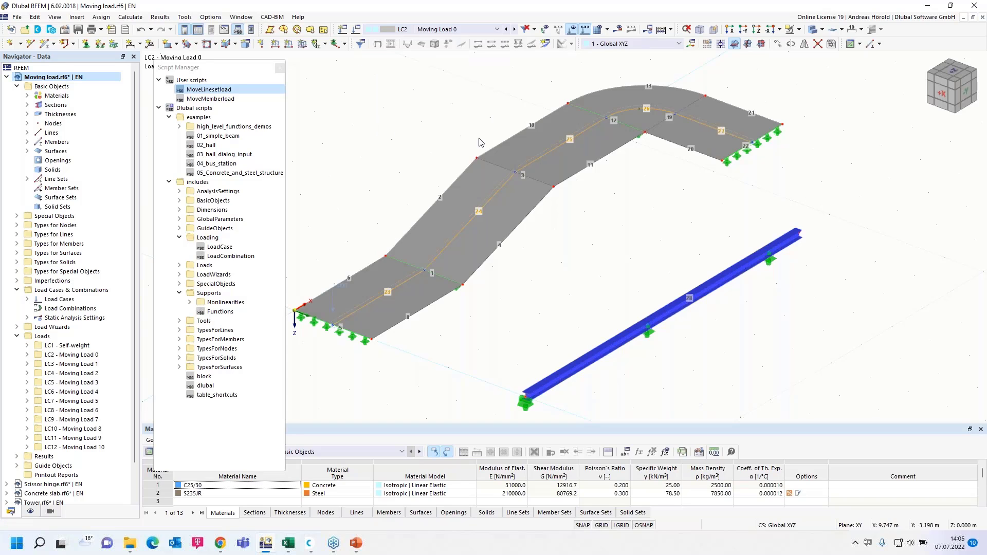
{"action": "right_click_drag", "start_coordinate": [552, 288], "coordinate": [545, 254]}
{"action": "left_click", "coordinate": [382, 152]}
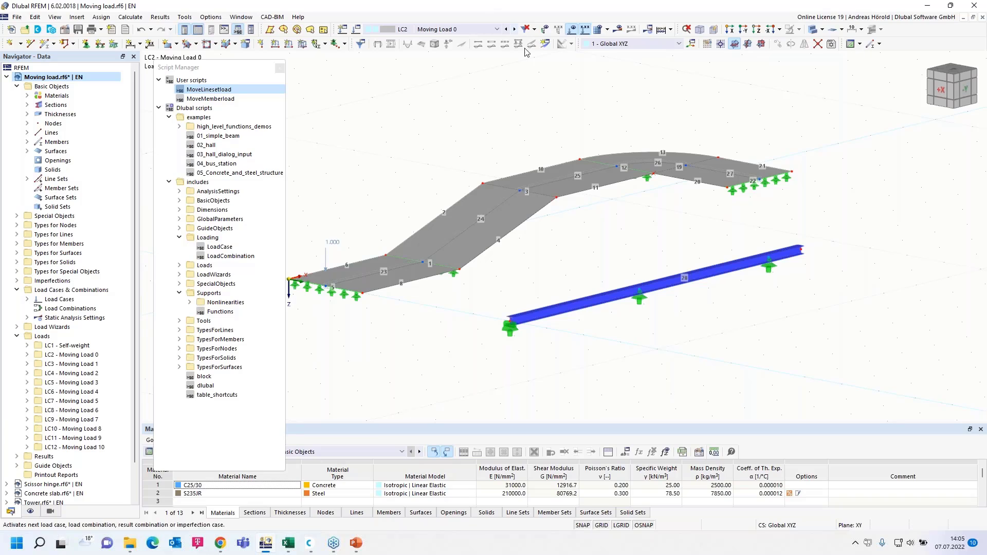
{"action": "left_click", "coordinate": [515, 30]}
{"action": "left_click", "coordinate": [515, 29]}
{"action": "left_click", "coordinate": [515, 29]}
{"action": "left_click", "coordinate": [515, 30]}
{"action": "left_click", "coordinate": [515, 29]}
{"action": "left_click", "coordinate": [515, 29]}
{"action": "left_click", "coordinate": [515, 29]}
{"action": "left_click", "coordinate": [514, 29]}
{"action": "left_click", "coordinate": [515, 29]}
{"action": "left_click", "coordinate": [515, 29]}
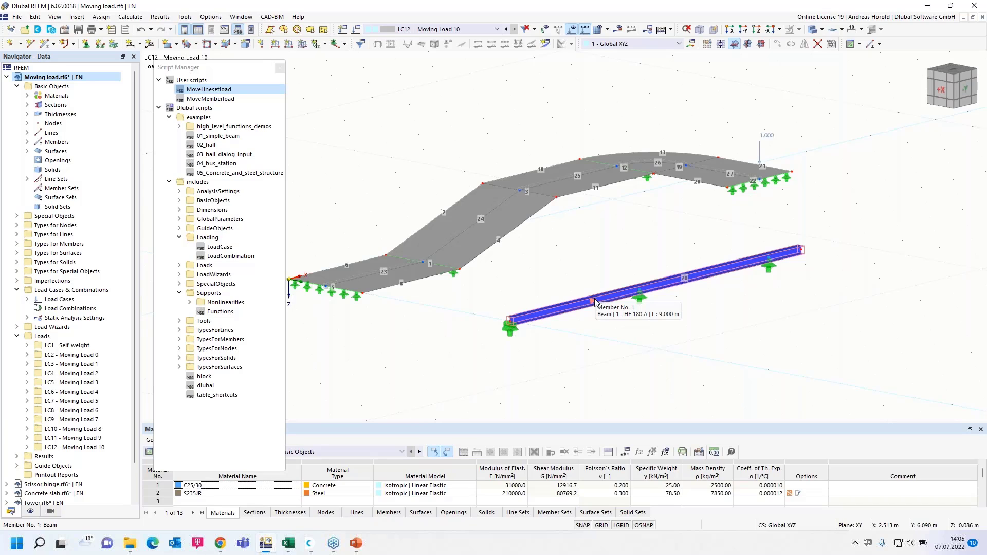
Run the MoveMemberload script on member 1 with a nodal load of 2000 N and 10 steps
{"action": "left_click", "coordinate": [200, 98]}
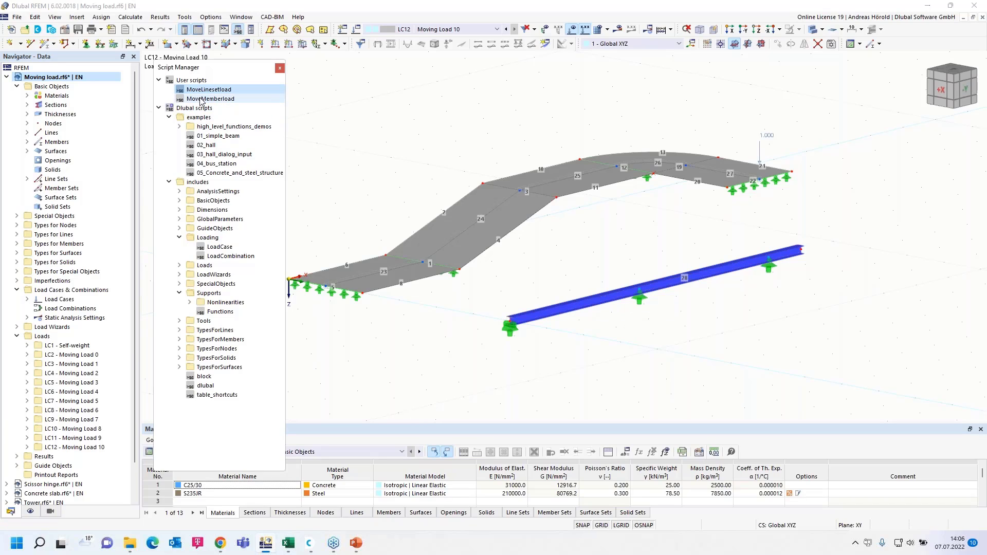
{"action": "double_click", "coordinate": [200, 99]}
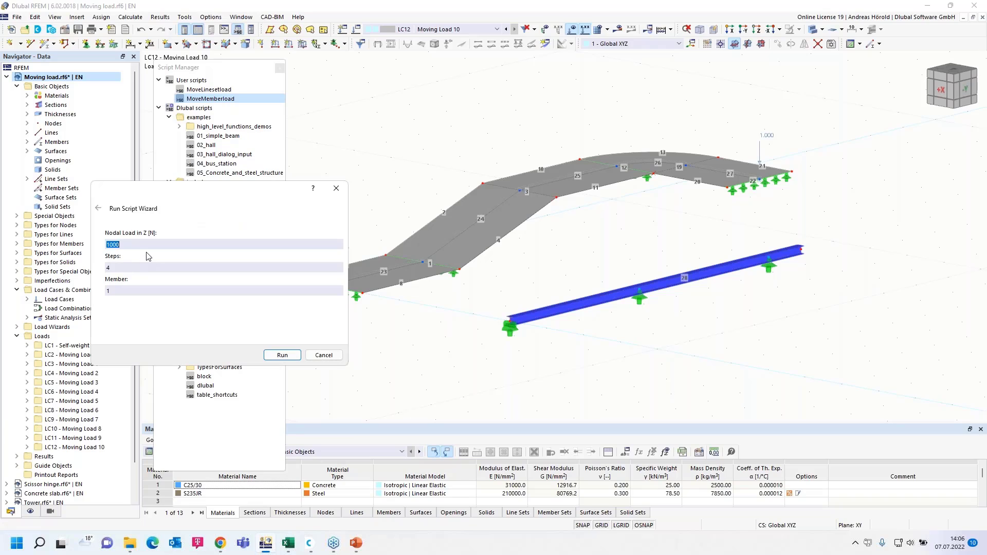
{"action": "type", "text": "2"}
{"action": "type", "text": "10"}
{"action": "left_click", "coordinate": [283, 355]}
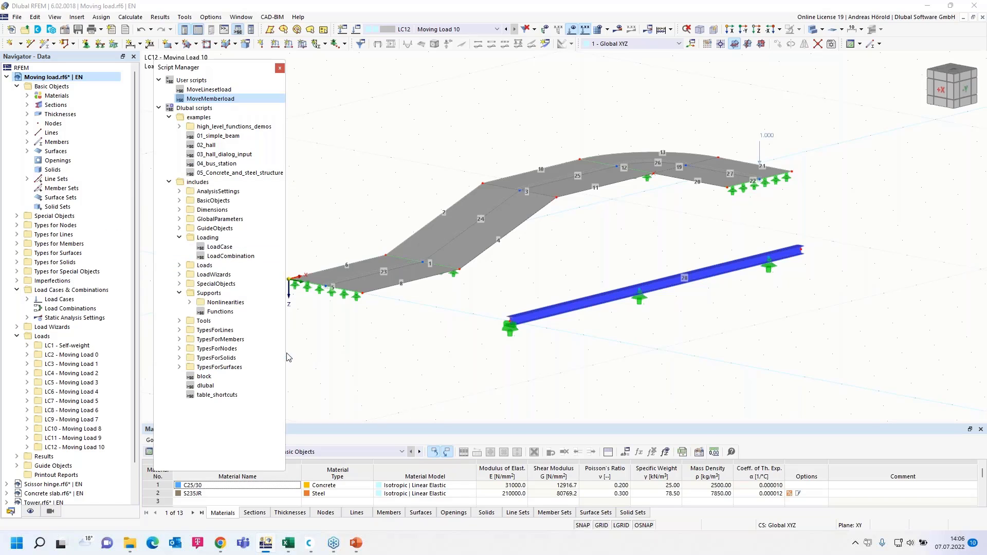
Go through load cases LC13 to LC23 to check the load positions along the steel beam
{"action": "left_click", "coordinate": [515, 30]}
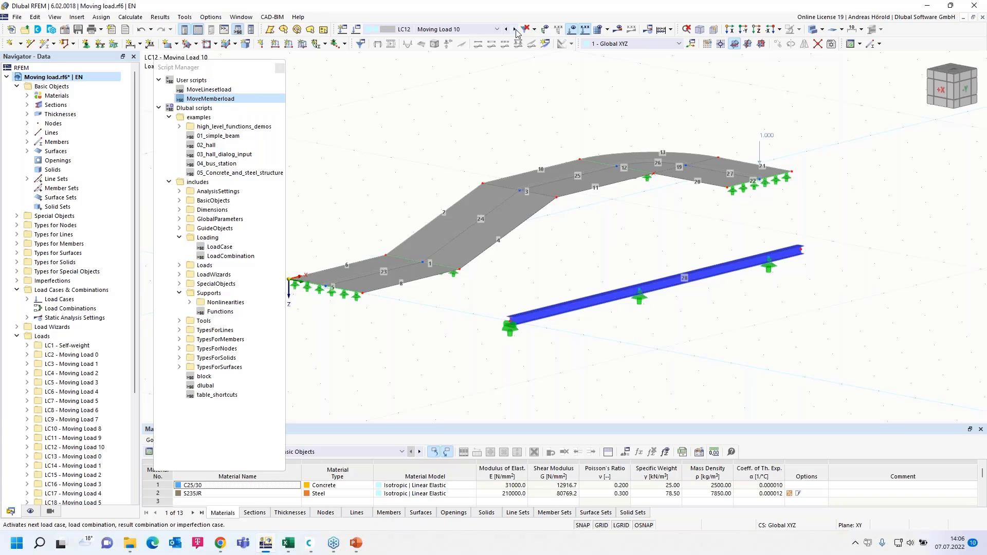
{"action": "left_click", "coordinate": [515, 29]}
{"action": "left_click", "coordinate": [516, 29]}
{"action": "left_click", "coordinate": [516, 29]}
{"action": "left_click", "coordinate": [515, 29]}
{"action": "left_click", "coordinate": [515, 29]}
{"action": "left_click", "coordinate": [515, 29]}
{"action": "left_click", "coordinate": [516, 29]}
{"action": "left_click", "coordinate": [515, 29]}
{"action": "left_click", "coordinate": [516, 30]}
{"action": "left_click", "coordinate": [515, 29]}
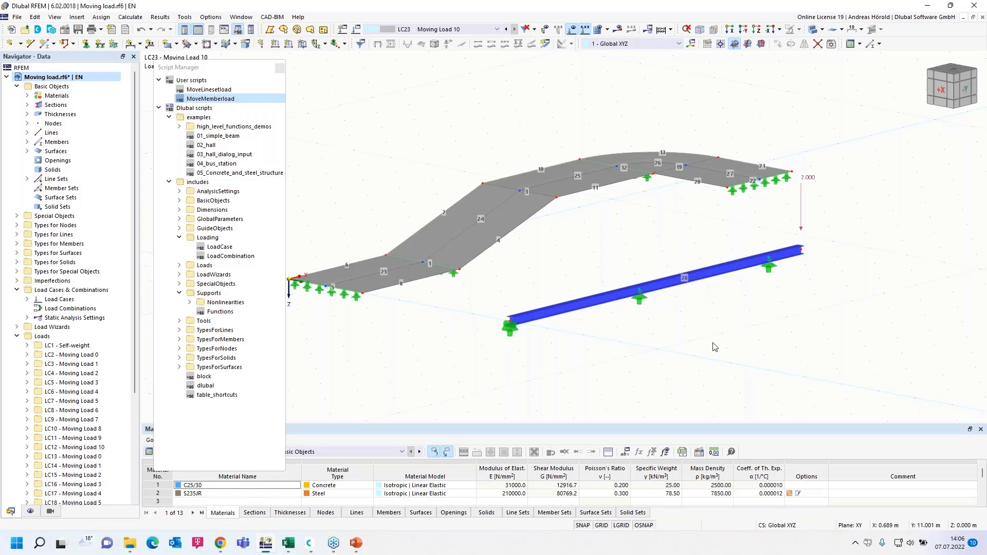
{"action": "middle_click_drag", "start_coordinate": [714, 345], "coordinate": [720, 364], "text": "ctrl"}
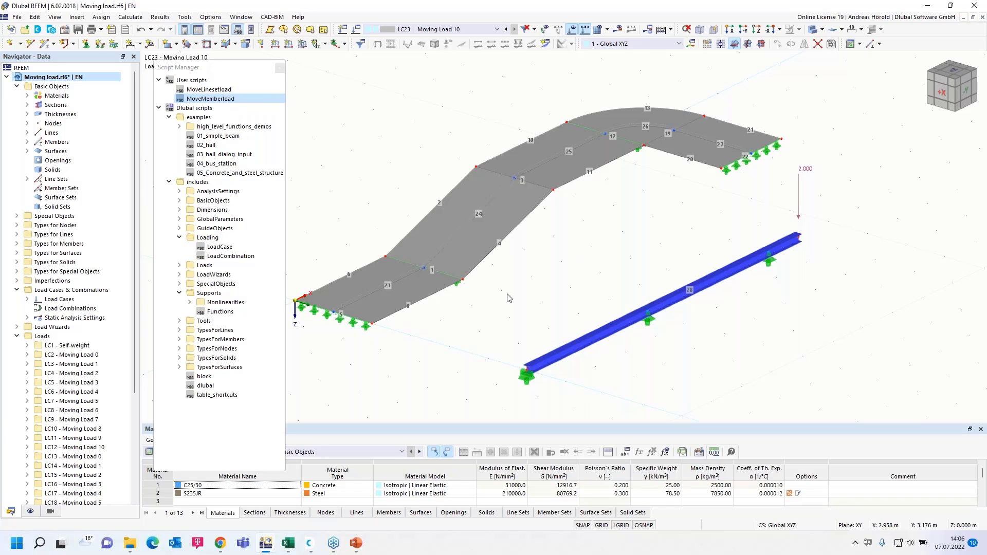
Close the Script Manager and activate the Scissor hinge.rf6 model with the Moving load.rf6 tree collapsed
{"action": "left_click", "coordinate": [279, 68]}
{"action": "left_click", "coordinate": [16, 85]}
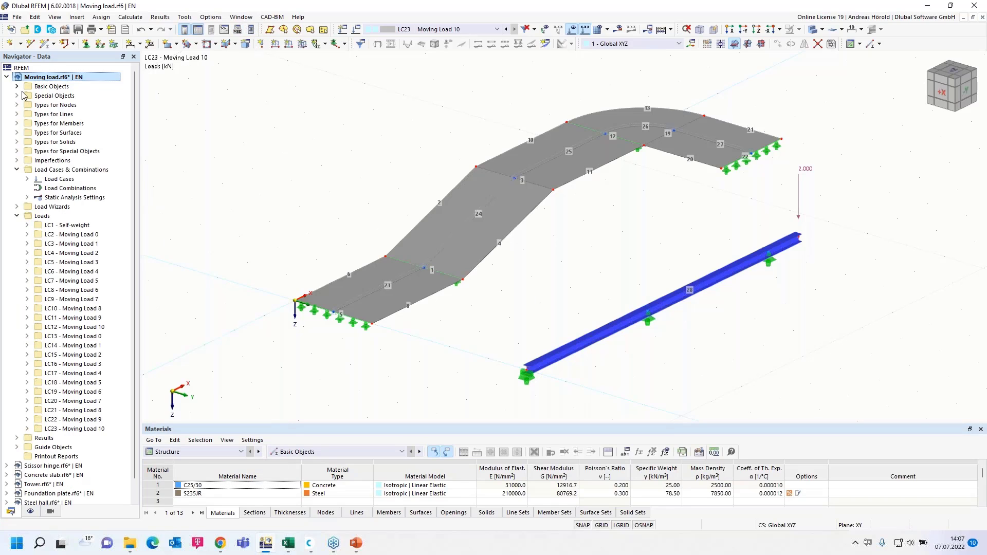
{"action": "left_click", "coordinate": [6, 78]}
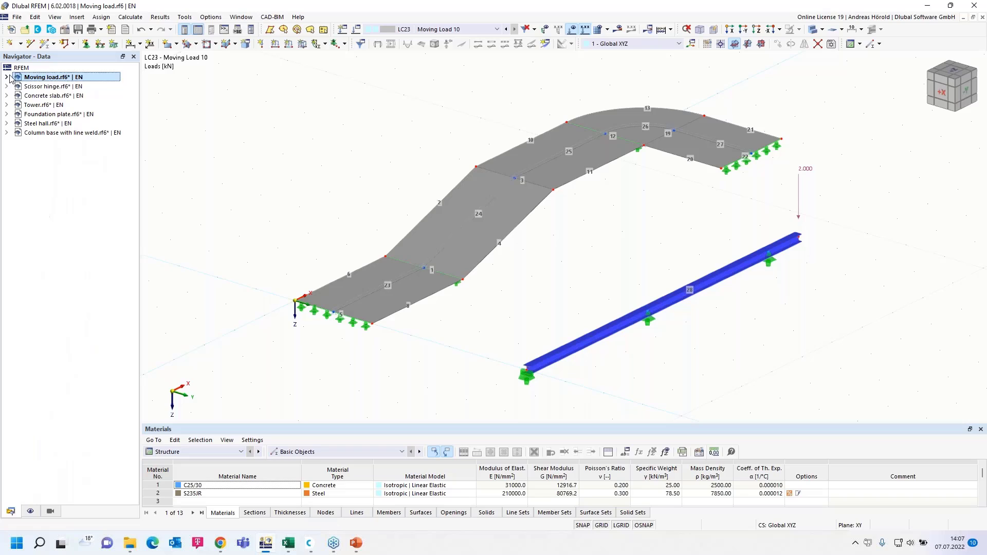
{"action": "left_click", "coordinate": [59, 88]}
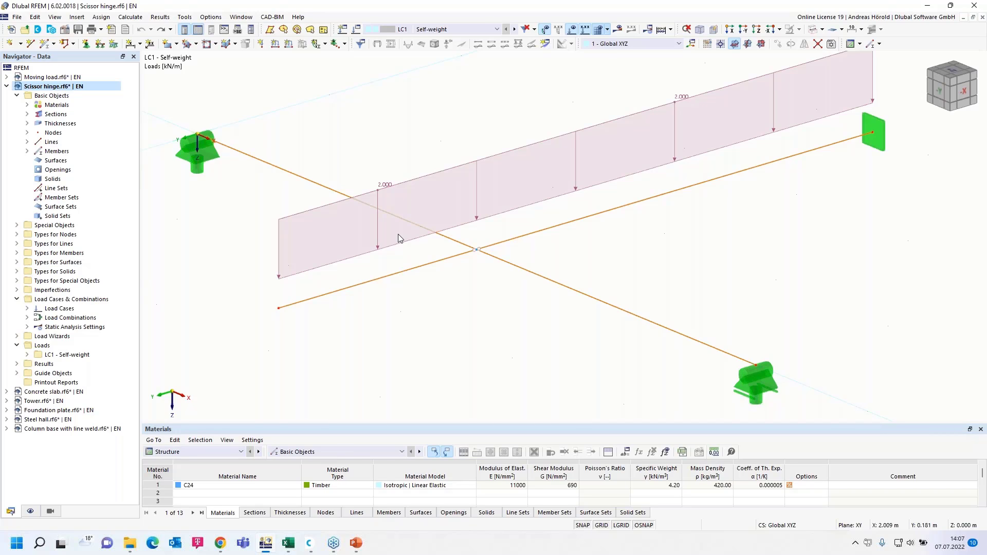
Display the crossing timber beams as a transparent model and inspect their intersection
{"action": "left_click", "coordinate": [823, 30]}
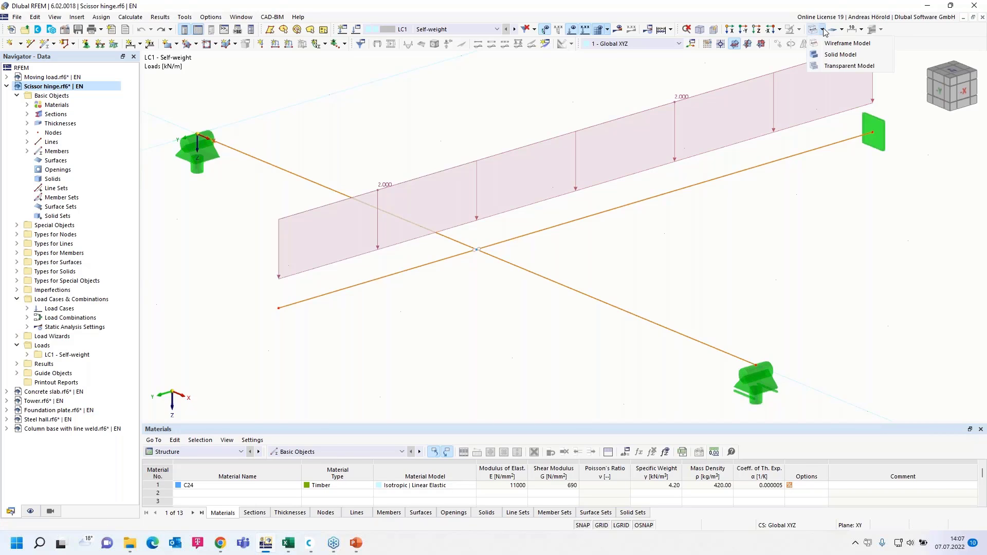
{"action": "left_click", "coordinate": [829, 66]}
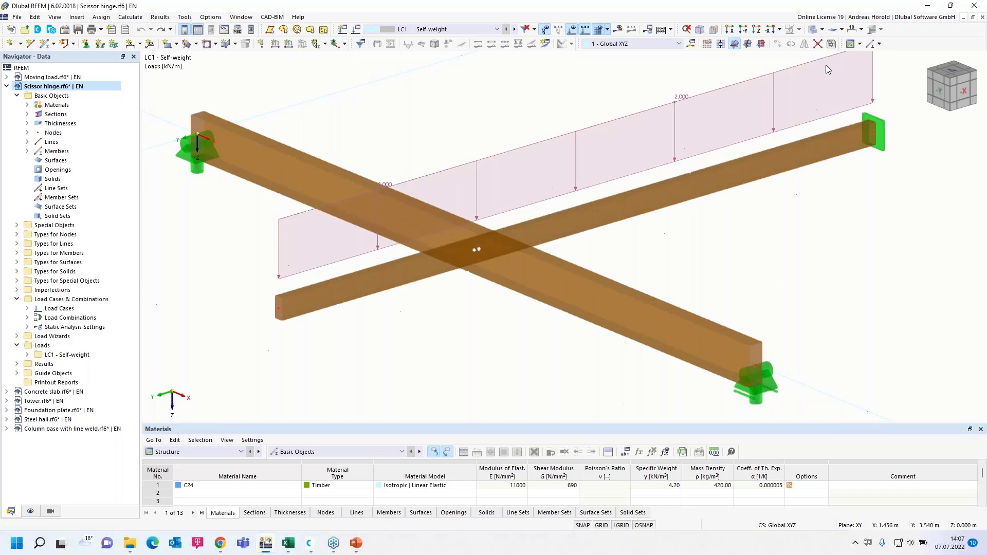
{"action": "mouse_move", "coordinate": [789, 275]}
{"action": "middle_mouse_down"}
{"action": "mouse_move", "coordinate": [776, 220]}
{"action": "mouse_move", "coordinate": [788, 271]}
{"action": "mouse_move", "coordinate": [793, 260]}
{"action": "middle_mouse_up"}
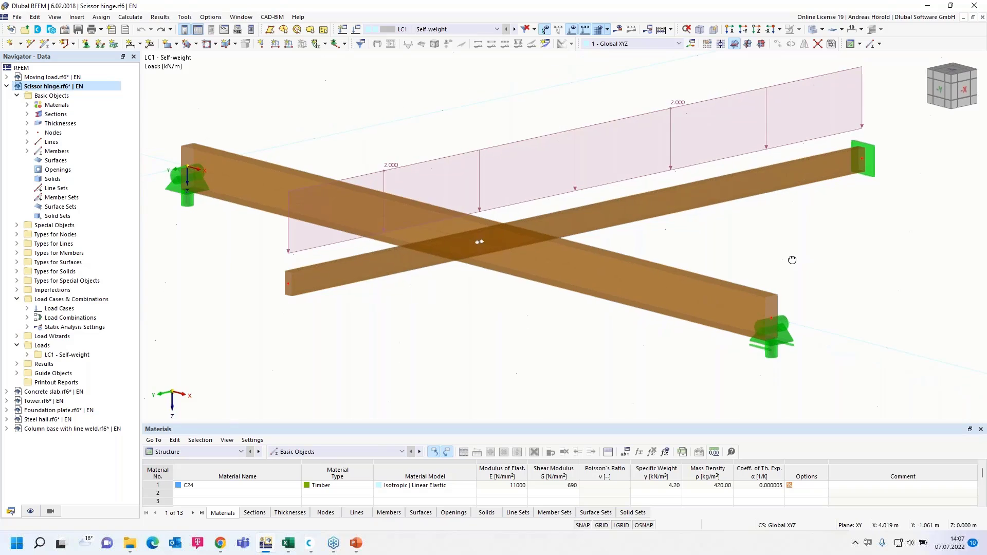
{"action": "scroll", "coordinate": [793, 261], "scroll_direction": "down", "scroll_amount": 1}
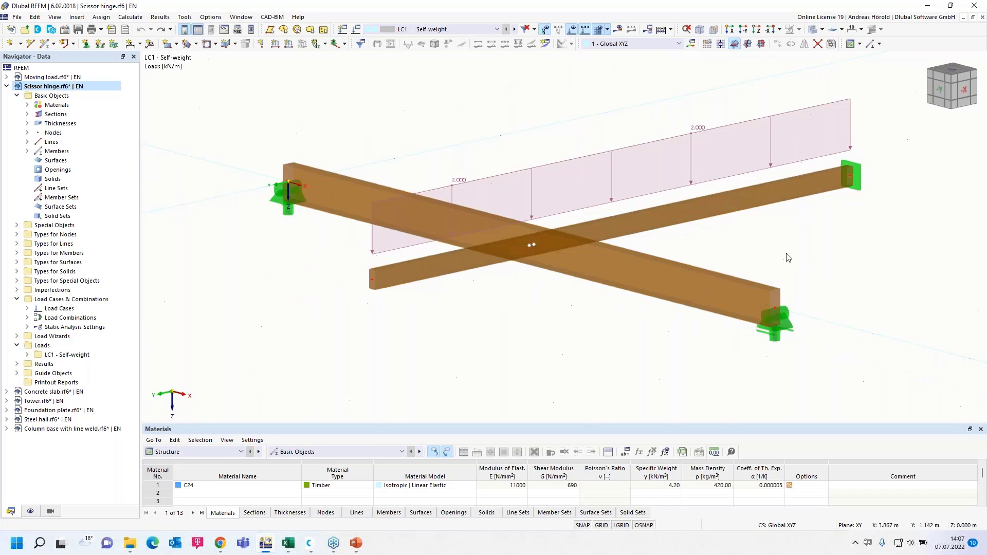
{"action": "middle_click_drag", "start_coordinate": [788, 257], "coordinate": [768, 249]}
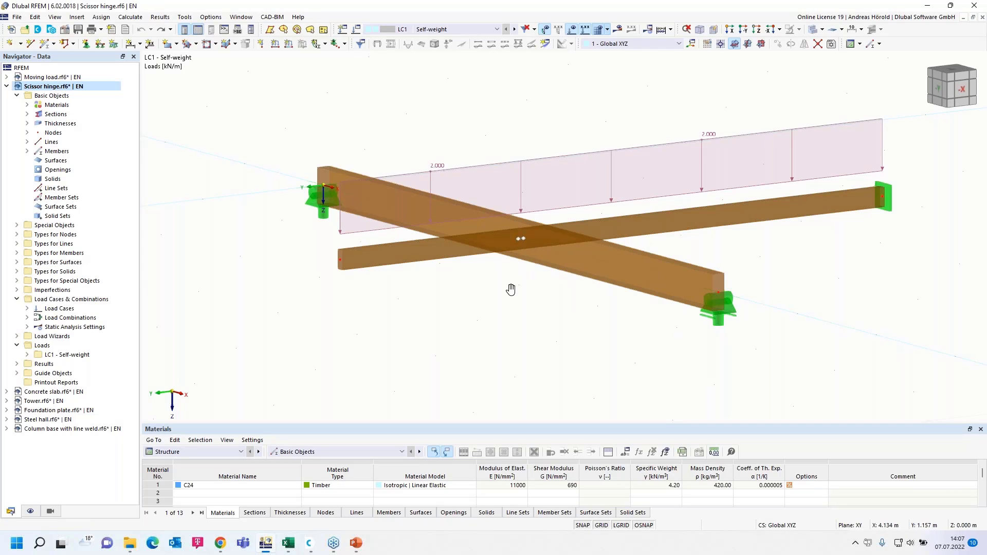
{"action": "middle_click_drag", "start_coordinate": [511, 291], "coordinate": [630, 205], "text": "ctrl"}
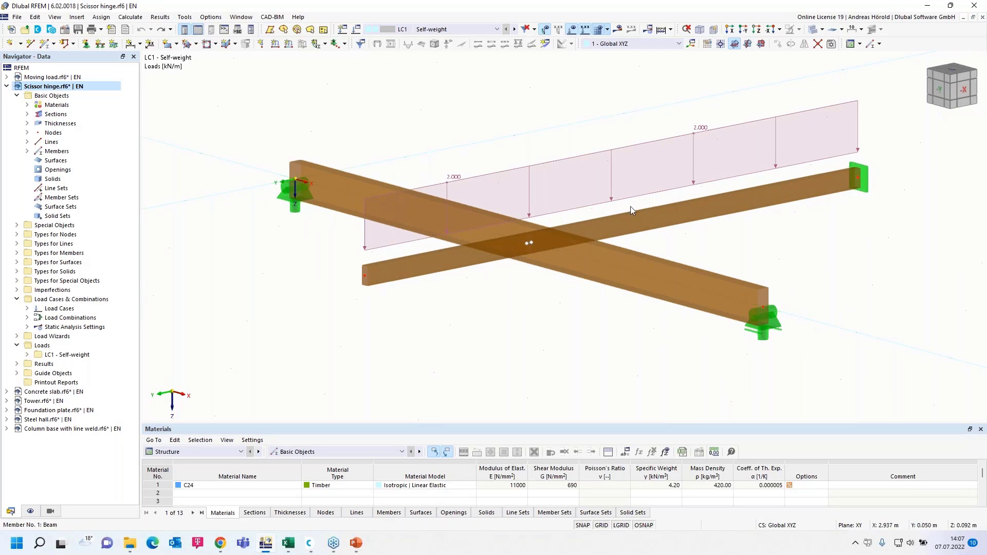
Display the beams as lines and examine the scissor hinge settings at the start of member 2 without changing them
{"action": "left_click", "coordinate": [823, 29]}
{"action": "left_click", "coordinate": [823, 44]}
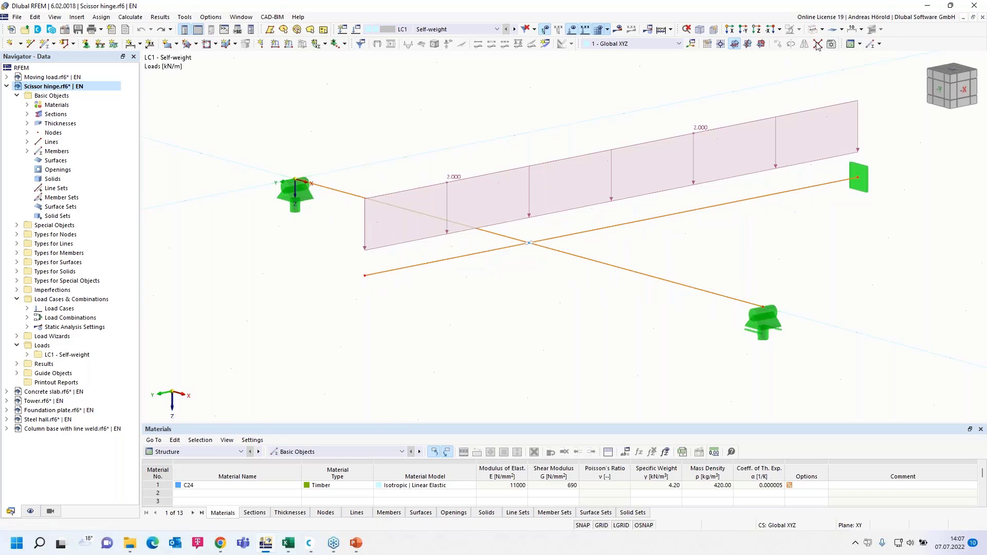
{"action": "scroll", "coordinate": [525, 291], "scroll_direction": "up", "scroll_amount": 4}
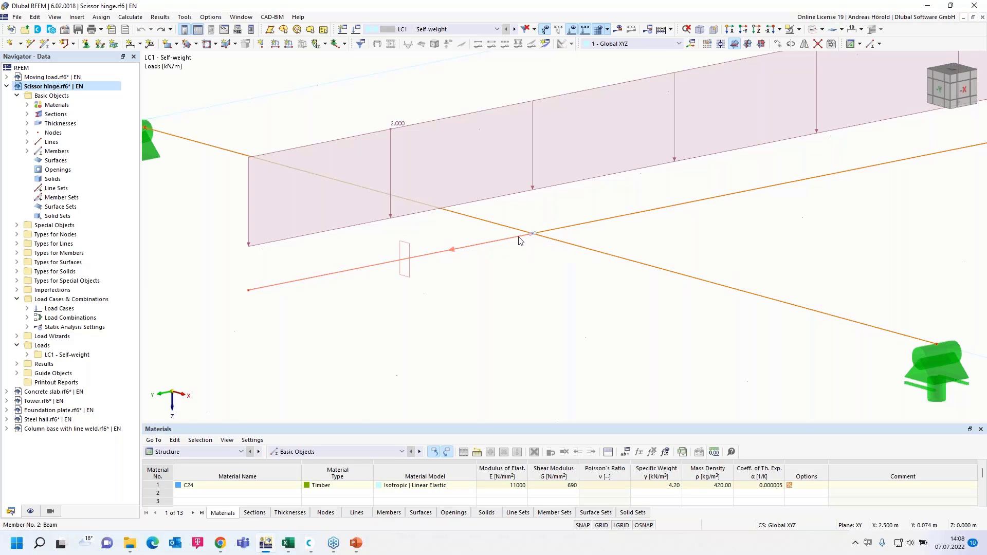
{"action": "double_click", "coordinate": [520, 241]}
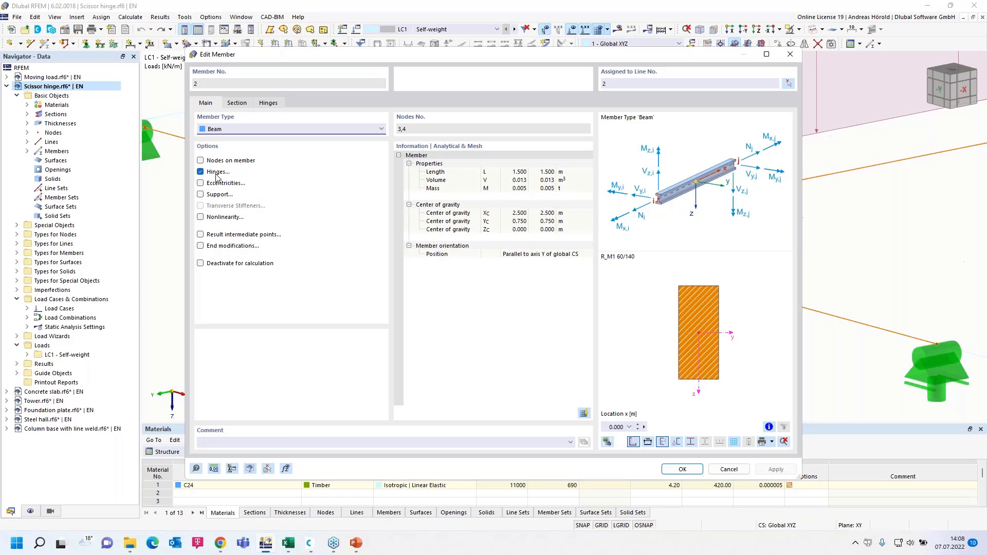
{"action": "left_click", "coordinate": [268, 104]}
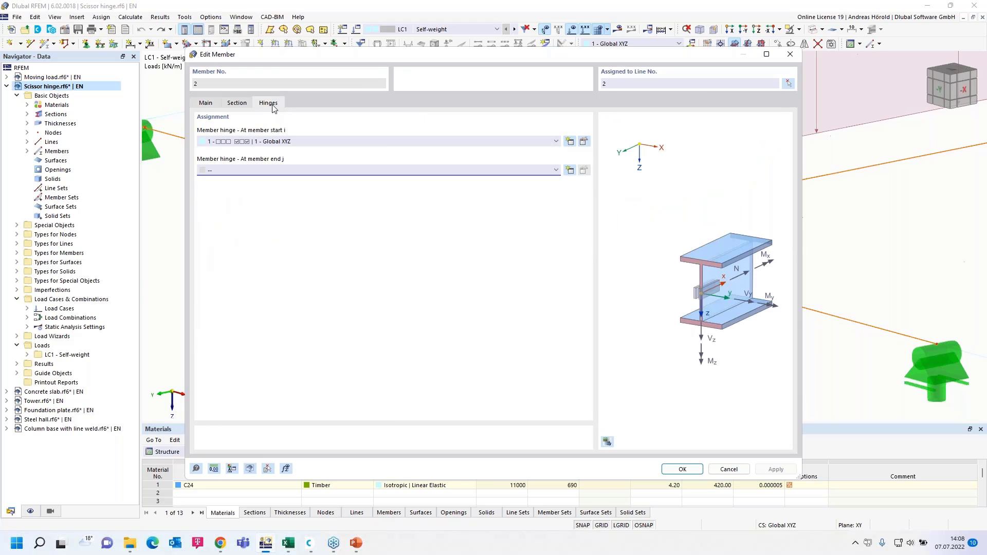
{"action": "left_click", "coordinate": [584, 142]}
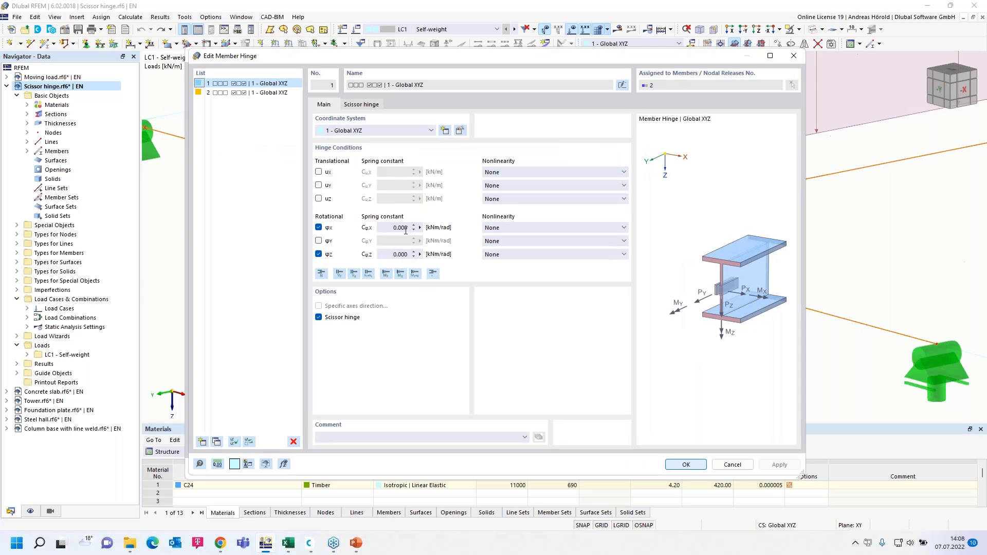
{"action": "left_click", "coordinate": [381, 131]}
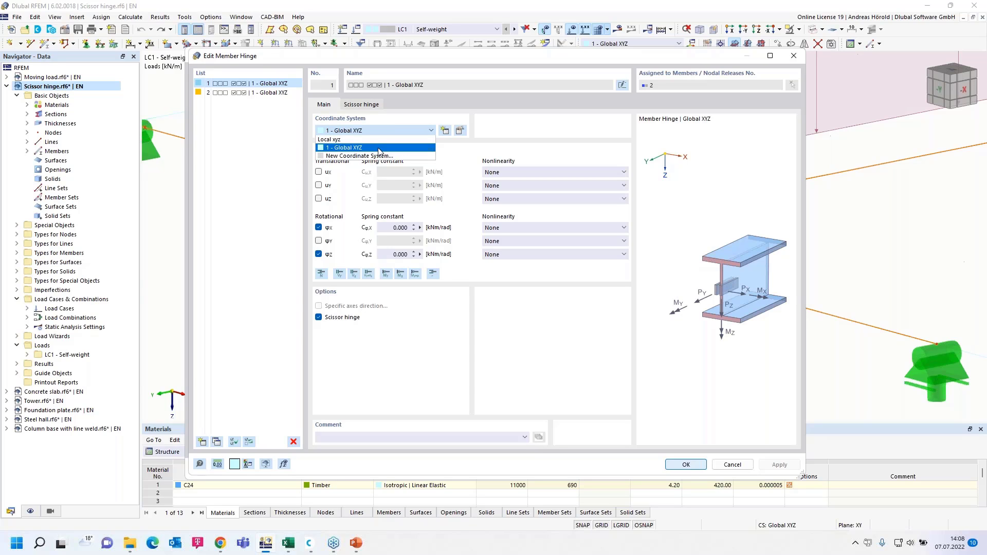
{"action": "left_click", "coordinate": [379, 149]}
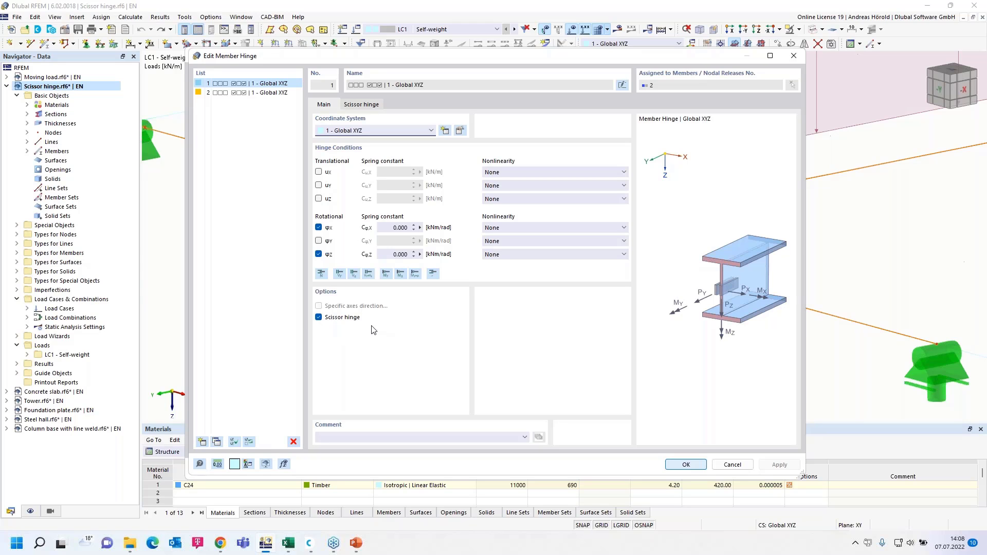
{"action": "left_click", "coordinate": [732, 465]}
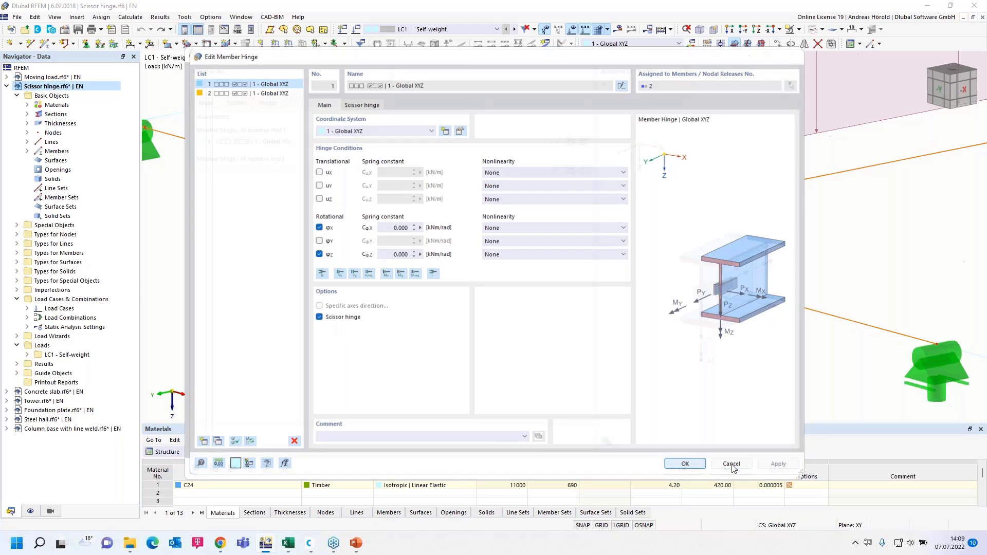
{"action": "left_click", "coordinate": [729, 470]}
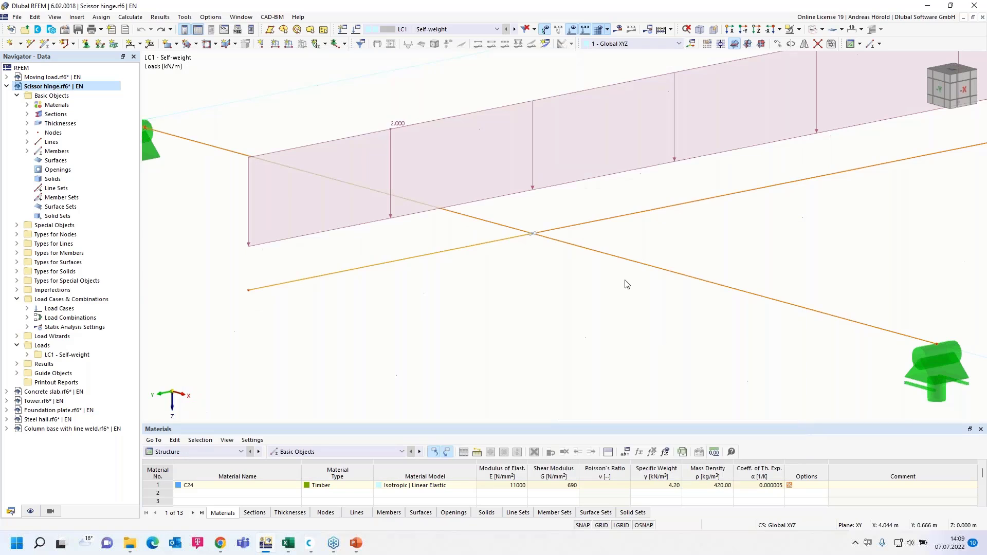
Examine the settings of the scissor hinge at the end of member 3 without changing them
{"action": "double_click", "coordinate": [579, 226]}
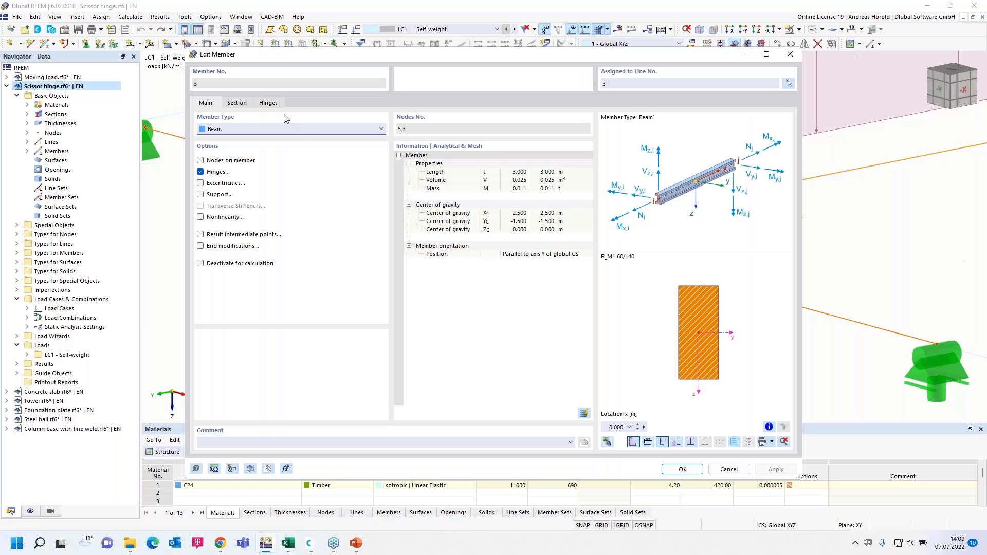
{"action": "left_click", "coordinate": [270, 103]}
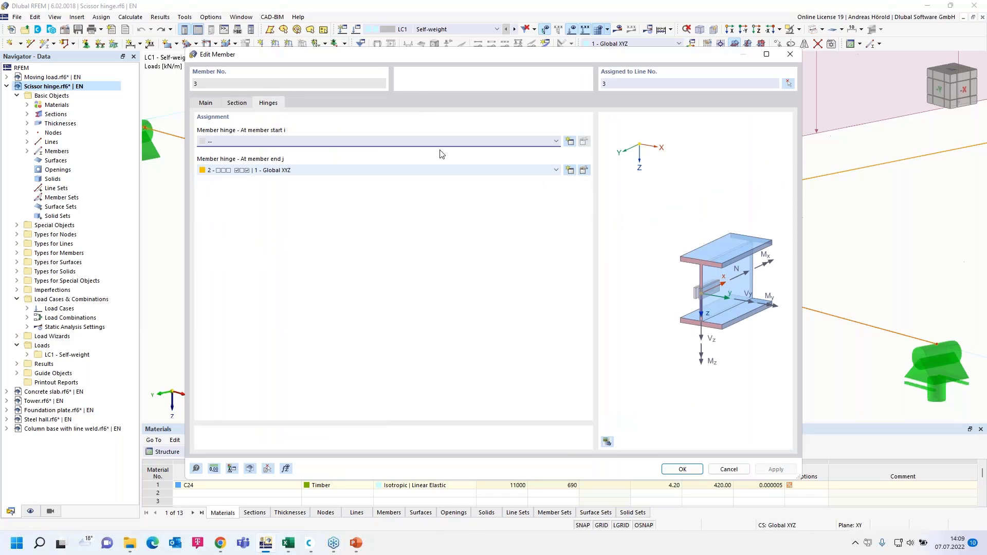
{"action": "left_click", "coordinate": [584, 171]}
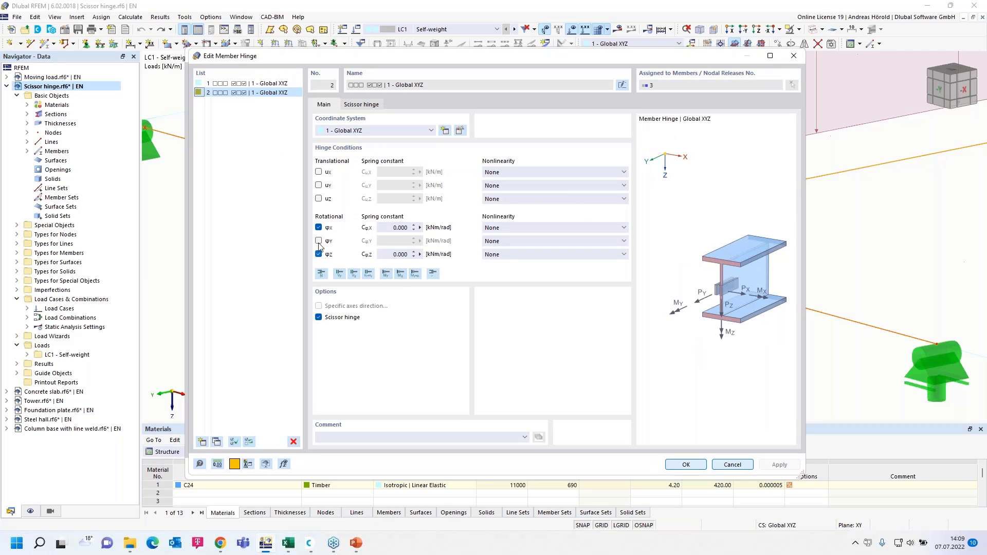
{"action": "left_click", "coordinate": [732, 465]}
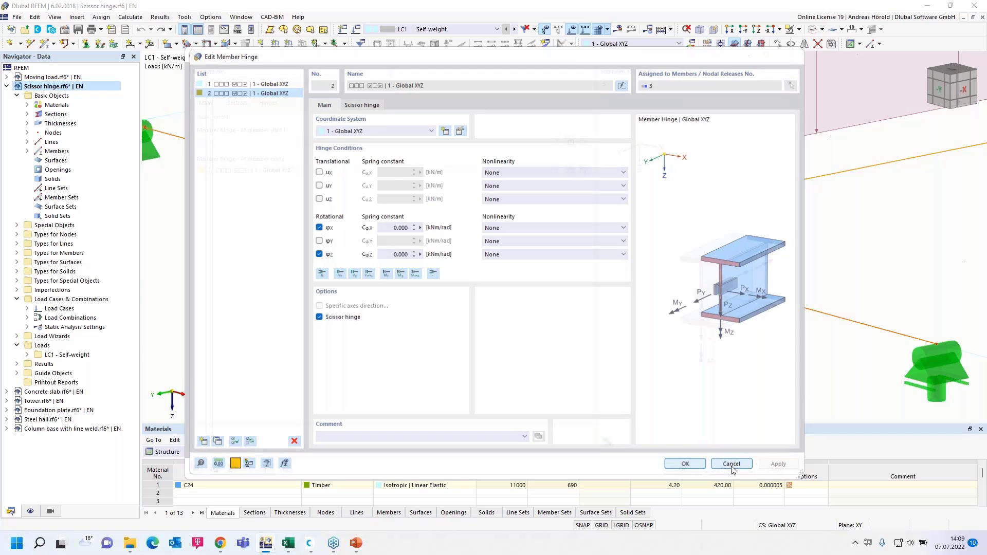
{"action": "left_click", "coordinate": [730, 470]}
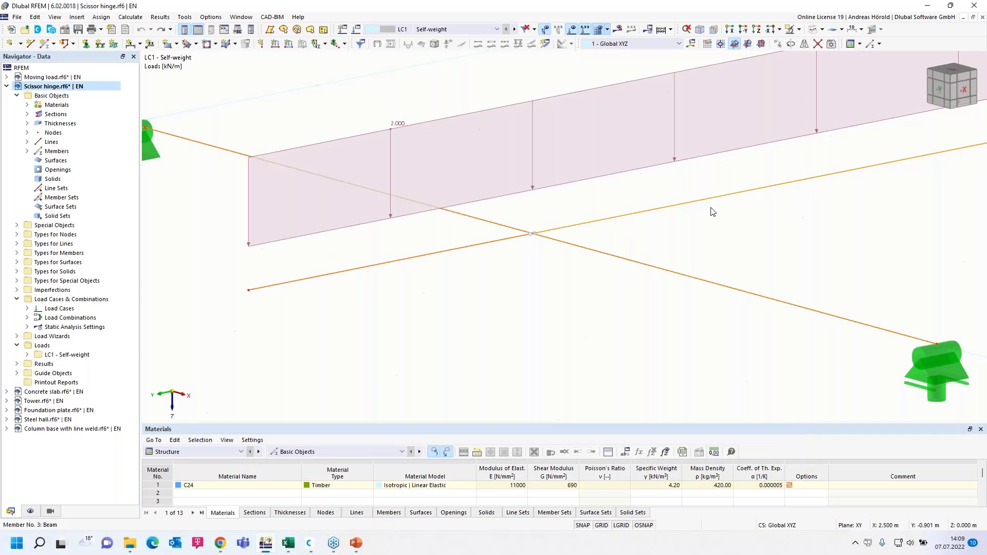
Try to calculate the results of load case LC1 - Self-weight with the existing hinge assignment
{"action": "left_click", "coordinate": [619, 31]}
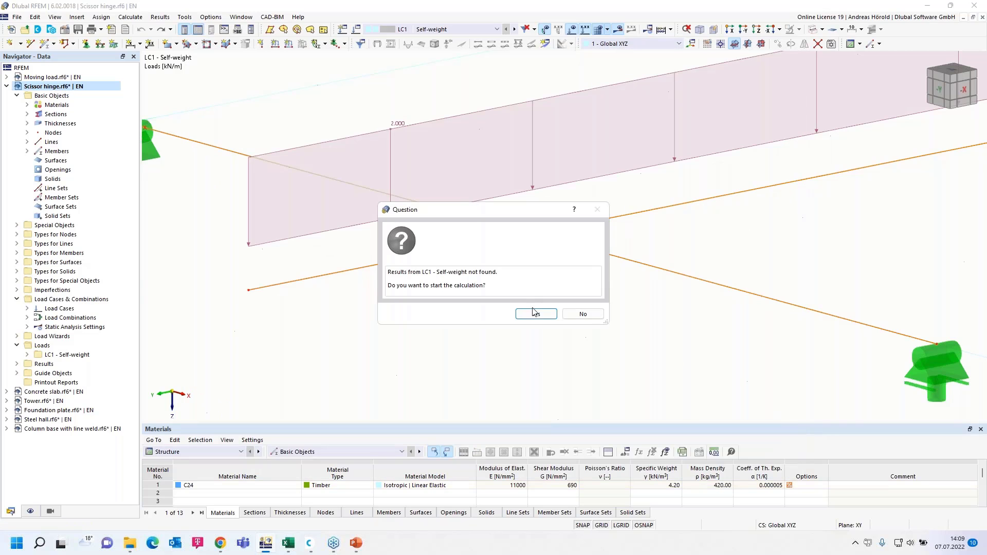
{"action": "left_click", "coordinate": [536, 312]}
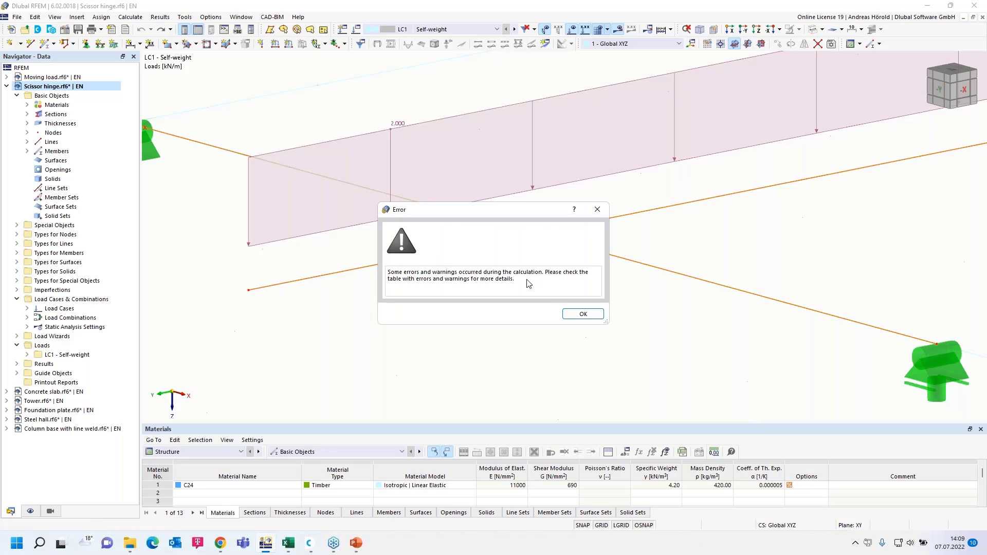
{"action": "left_click", "coordinate": [584, 315]}
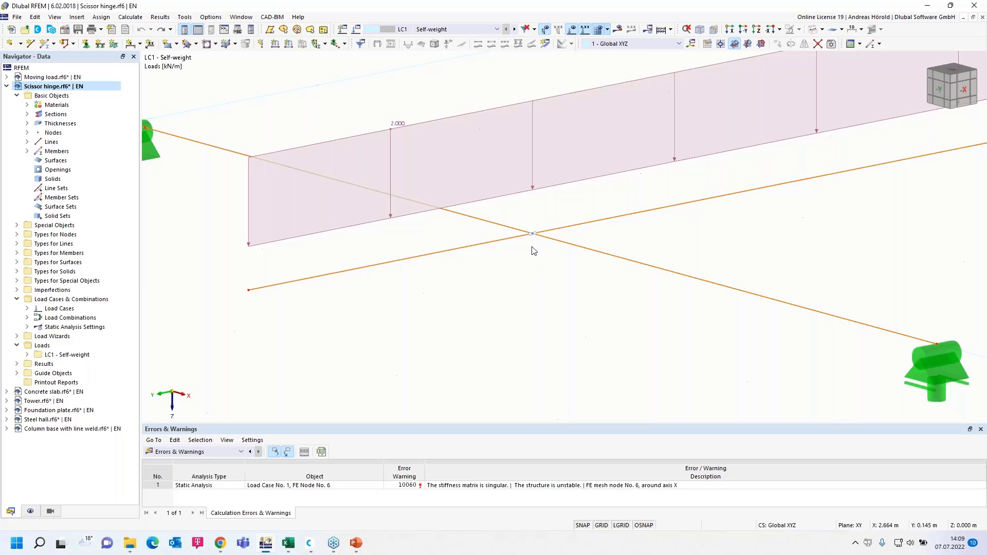
Assign member hinge 1 to end j of member 3, the same hinge type as on member 2
{"action": "mouse_move", "coordinate": [531, 238]}
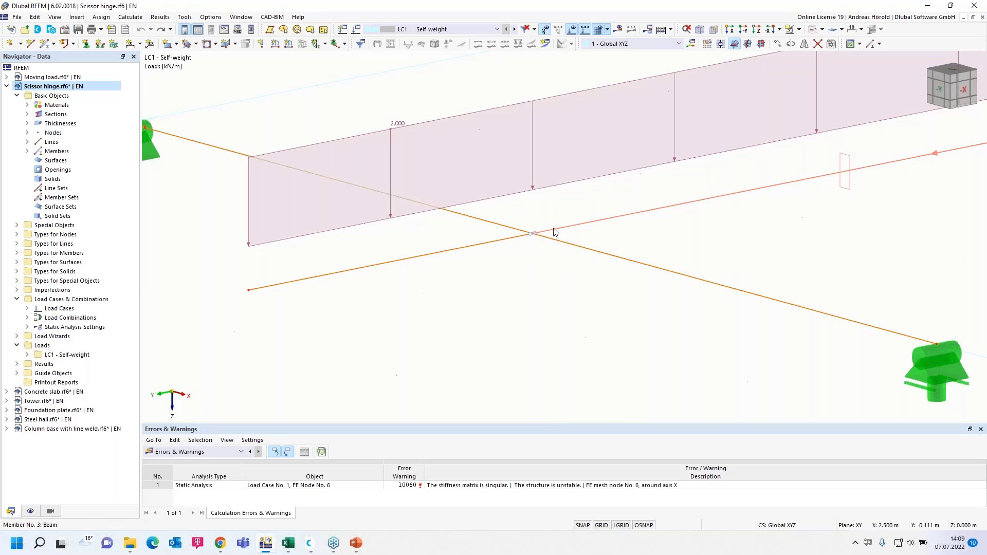
{"action": "double_click", "coordinate": [554, 232]}
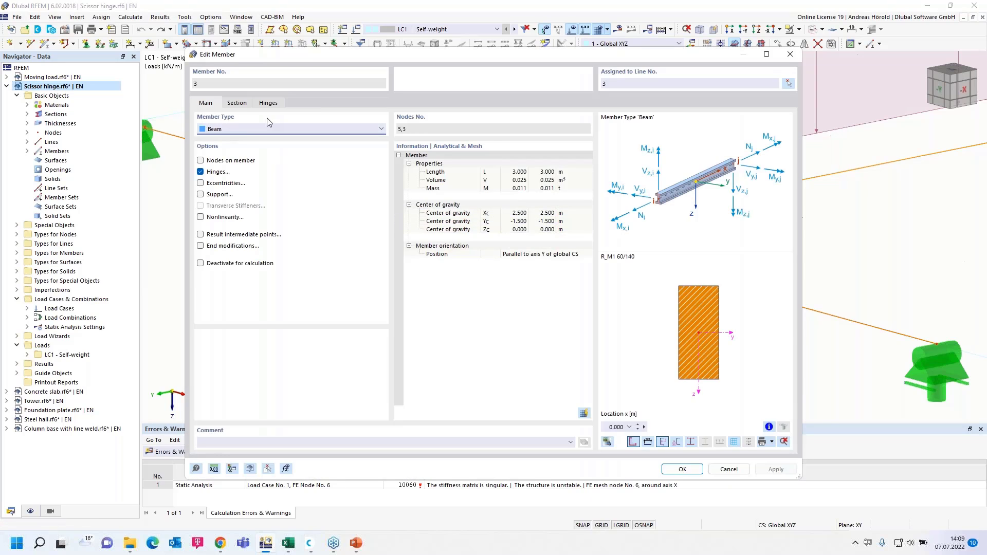
{"action": "left_click", "coordinate": [269, 105]}
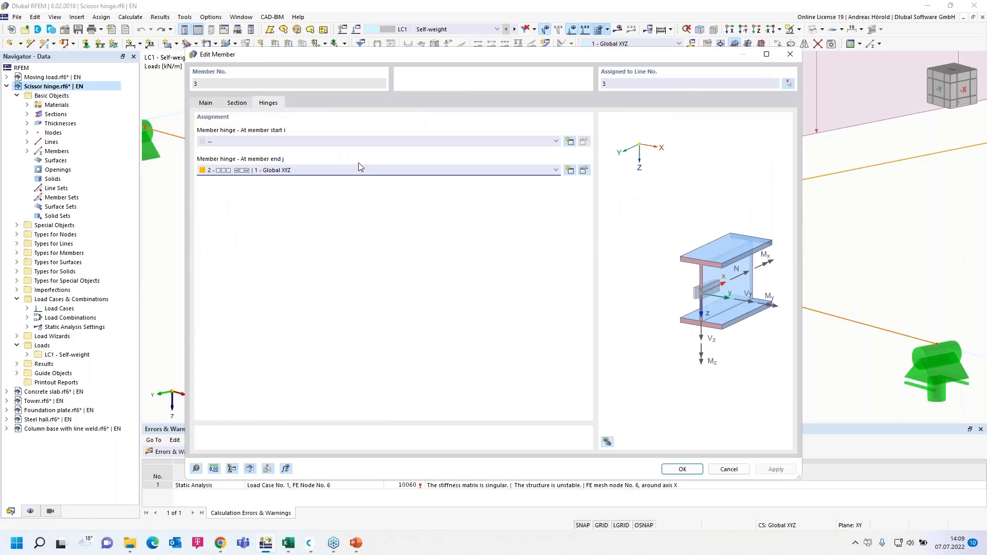
{"action": "left_click", "coordinate": [319, 171]}
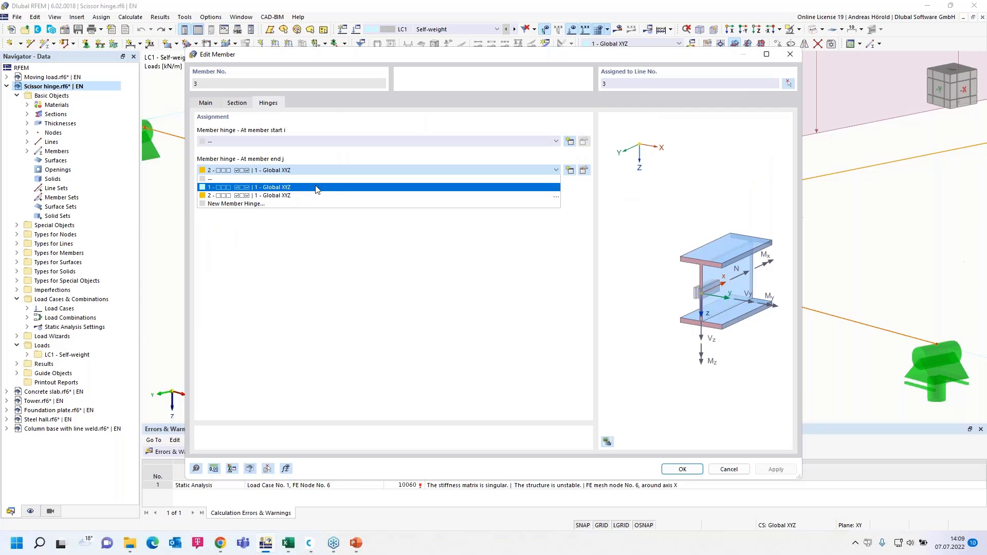
{"action": "left_click", "coordinate": [316, 188]}
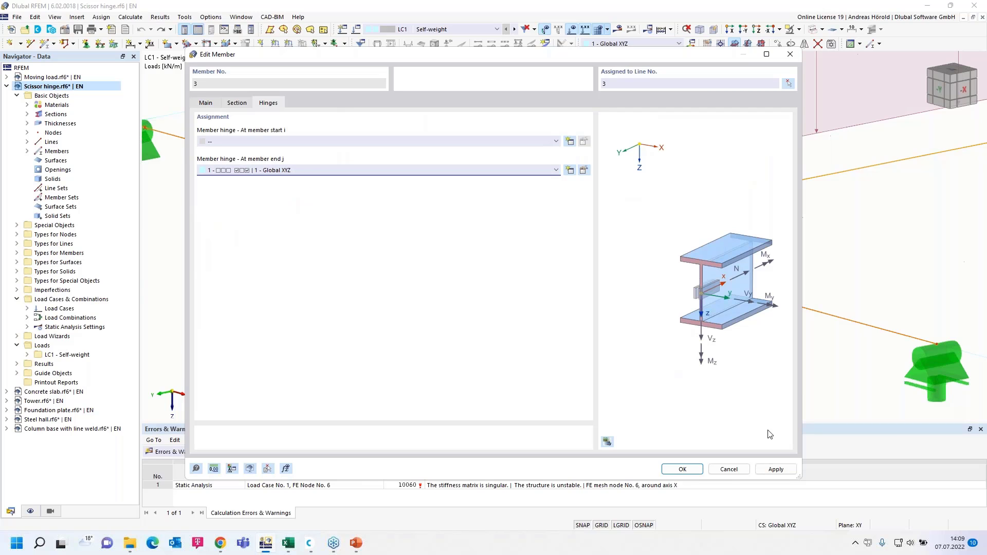
{"action": "left_click", "coordinate": [682, 470]}
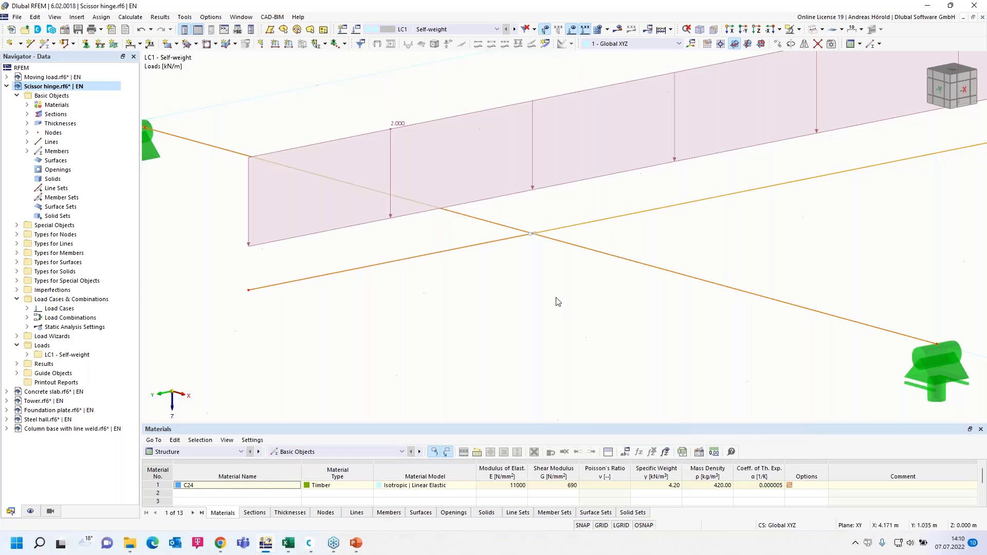
Calculate load case LC1 - Self-weight with the shared hinge type and show its results
{"action": "mouse_move", "coordinate": [531, 236]}
{"action": "left_click", "coordinate": [618, 29]}
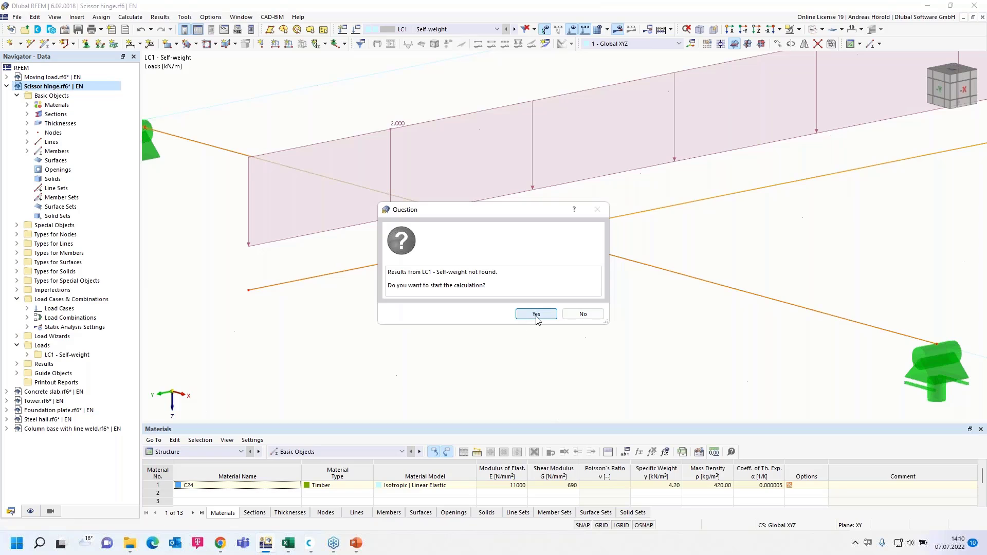
{"action": "left_click", "coordinate": [537, 314]}
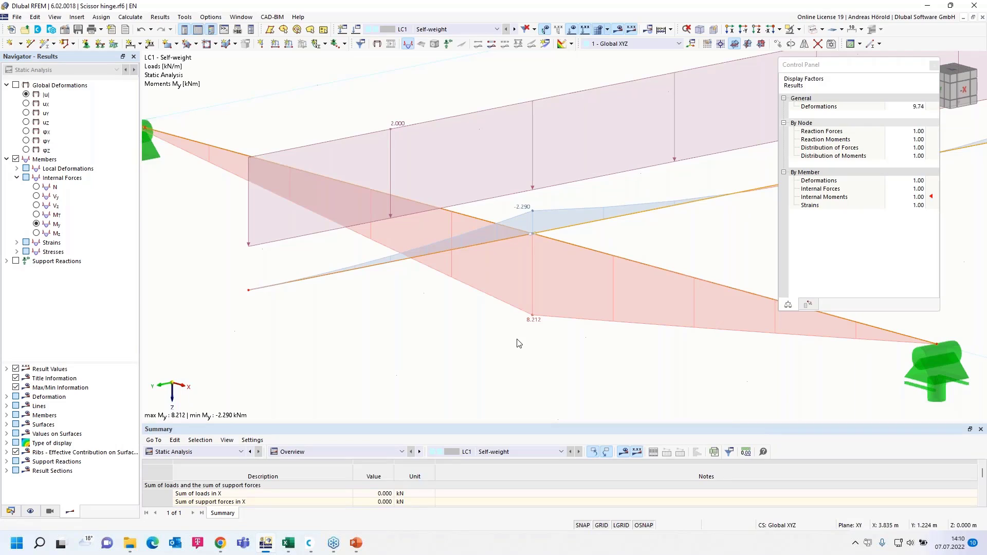
Compare the bending moments My with the torsional moments MT at the beam crossing, ending on the My display
{"action": "scroll", "coordinate": [519, 344], "scroll_direction": "down", "scroll_amount": 1}
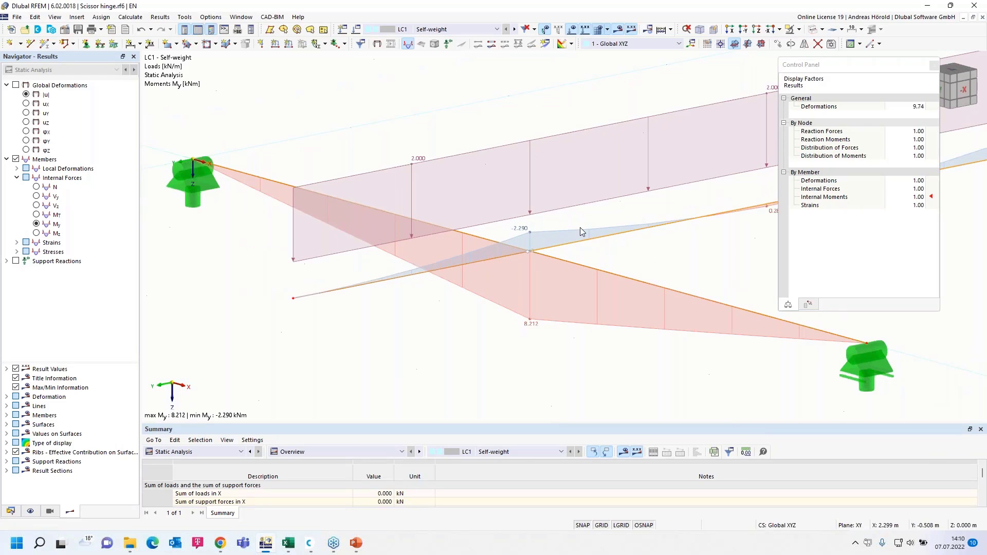
{"action": "middle_click_drag", "start_coordinate": [556, 352], "coordinate": [553, 276], "text": "ctrl"}
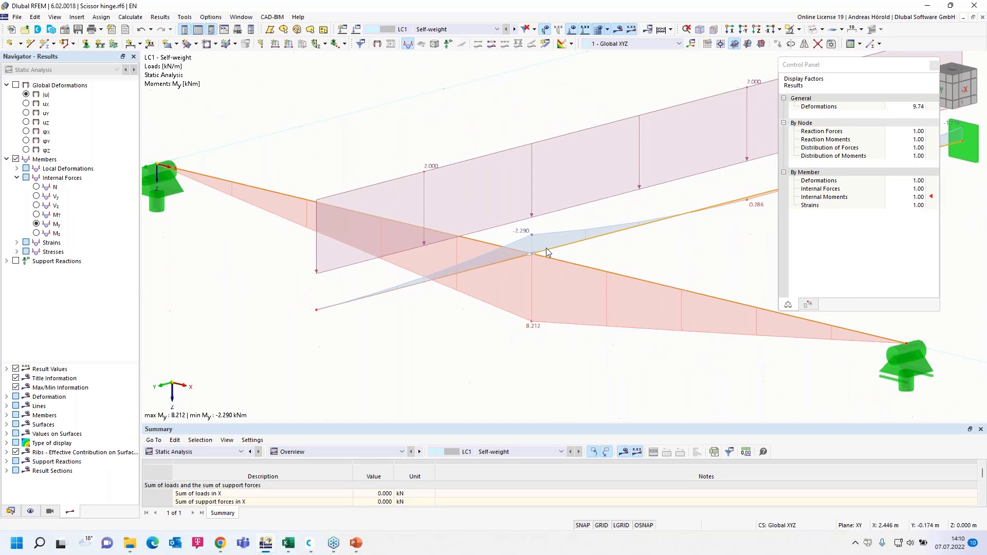
{"action": "left_click", "coordinate": [36, 215]}
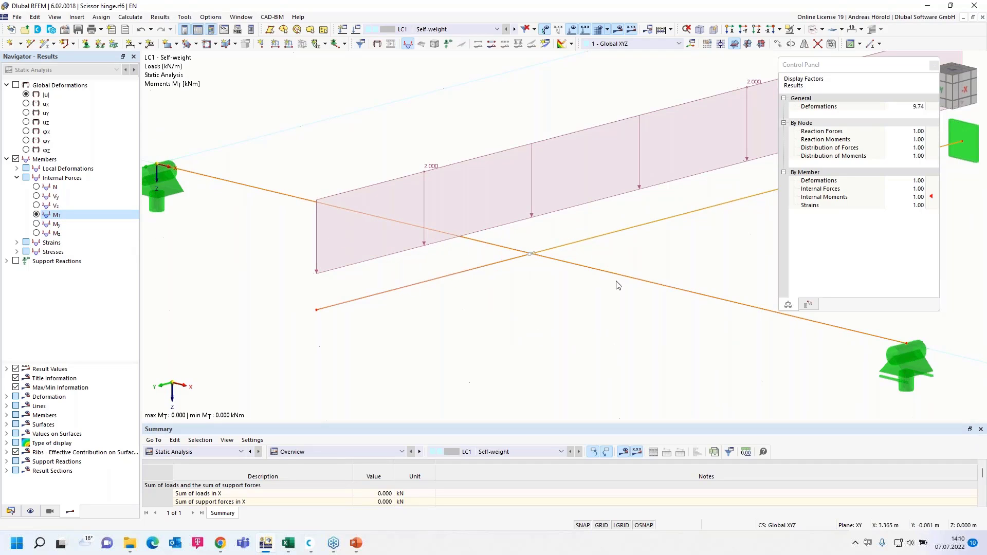
{"action": "left_click", "coordinate": [36, 224]}
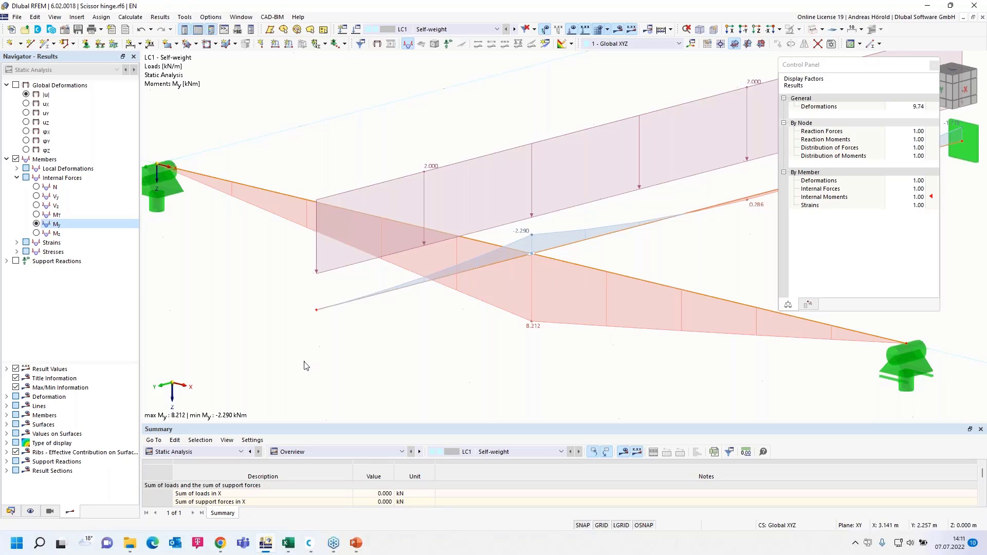
Activate the Concrete slab.rf6 model with the Scissor hinge.rf6 tree collapsed, and inspect the slab's raised surface from a low side angle
{"action": "left_click", "coordinate": [11, 512]}
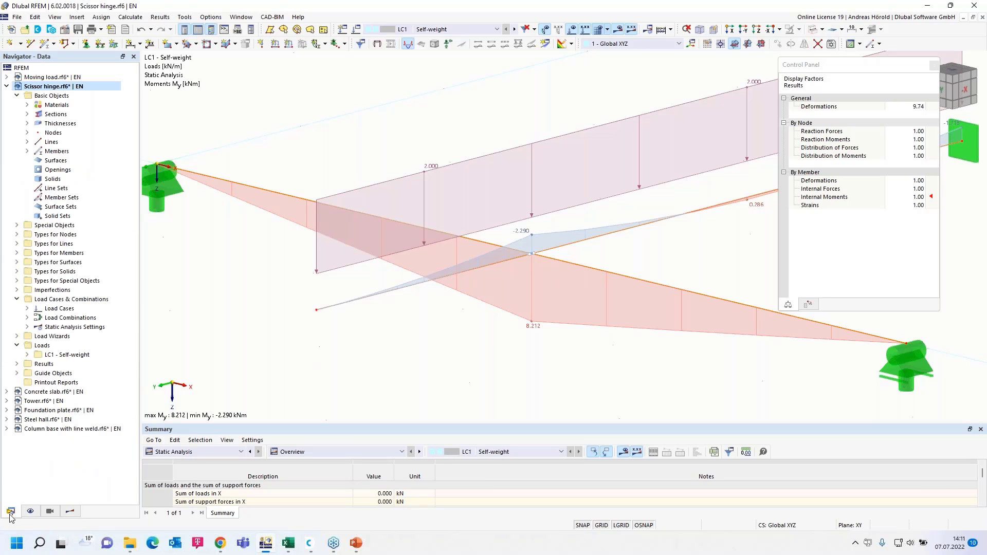
{"action": "left_click", "coordinate": [6, 86]}
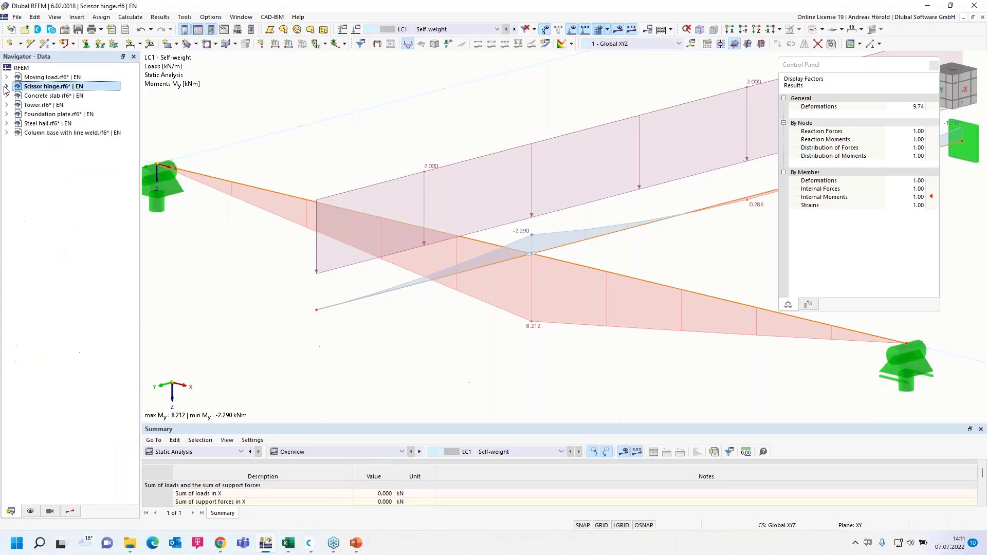
{"action": "left_click", "coordinate": [51, 96]}
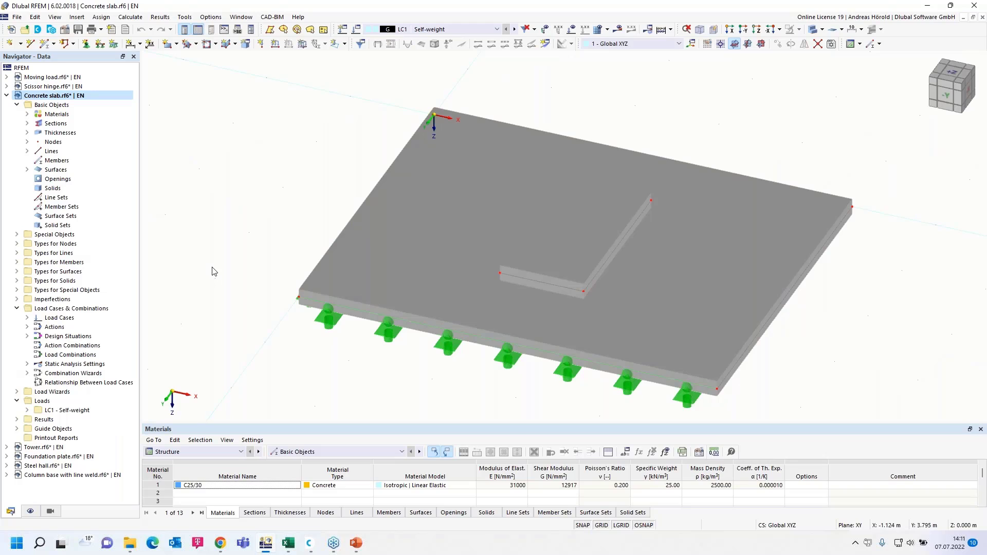
{"action": "right_click_drag", "start_coordinate": [212, 267], "coordinate": [205, 236]}
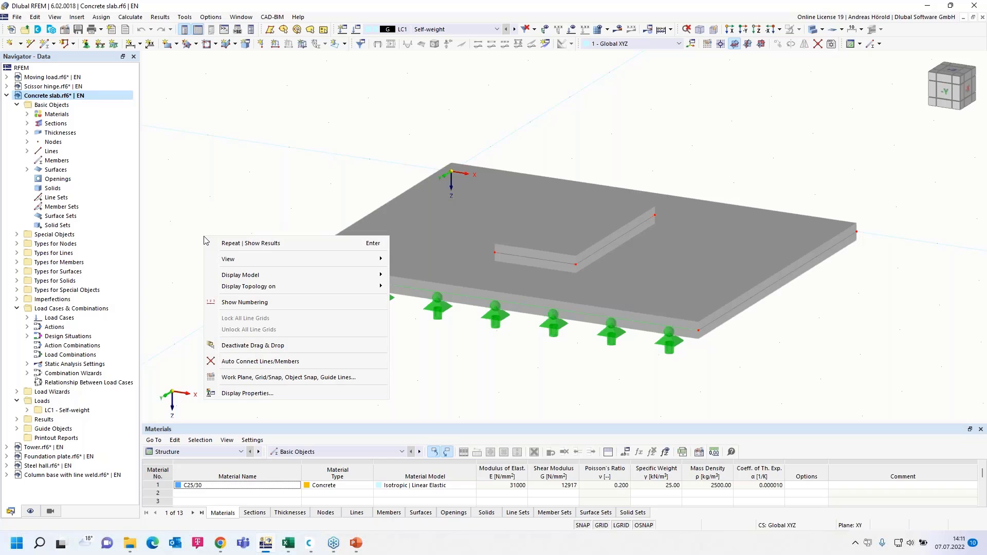
{"action": "left_click", "coordinate": [487, 370]}
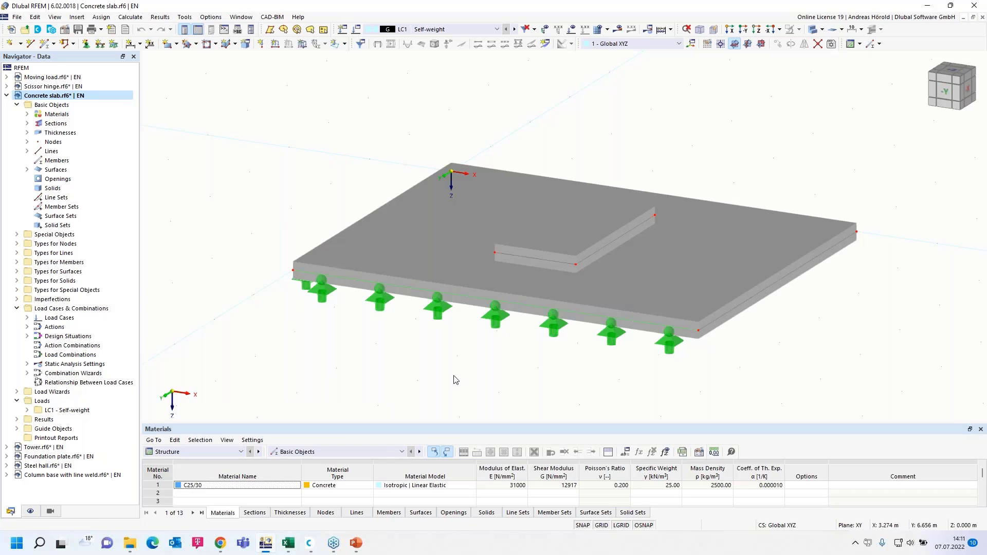
{"action": "middle_click_drag", "start_coordinate": [454, 380], "coordinate": [463, 357], "text": "ctrl"}
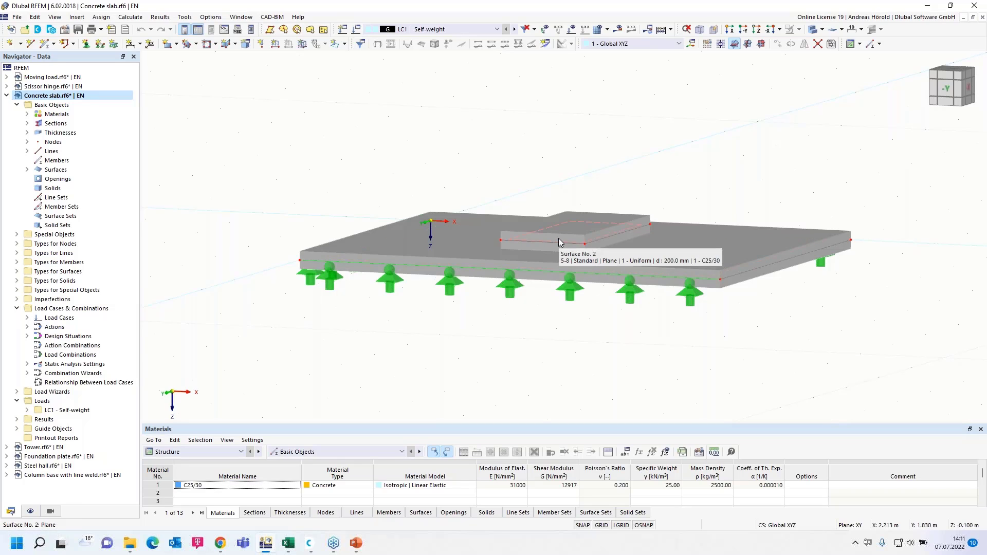
Display the slab model in wireframe and view both surfaces obliquely from above
{"action": "left_click", "coordinate": [822, 30]}
{"action": "left_click", "coordinate": [845, 43]}
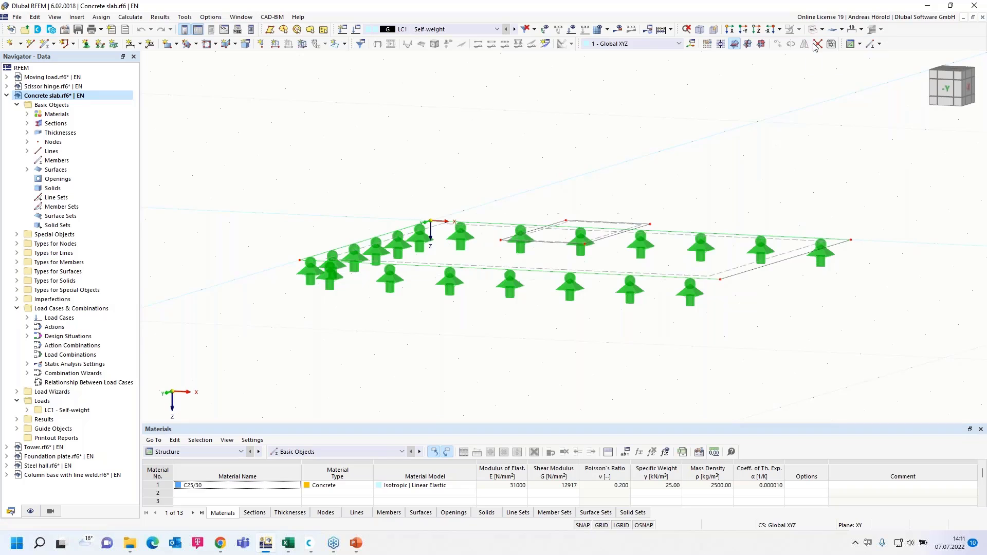
{"action": "middle_click_drag", "start_coordinate": [591, 384], "coordinate": [605, 370], "text": "ctrl"}
{"action": "right_click_drag", "start_coordinate": [605, 370], "coordinate": [605, 420]}
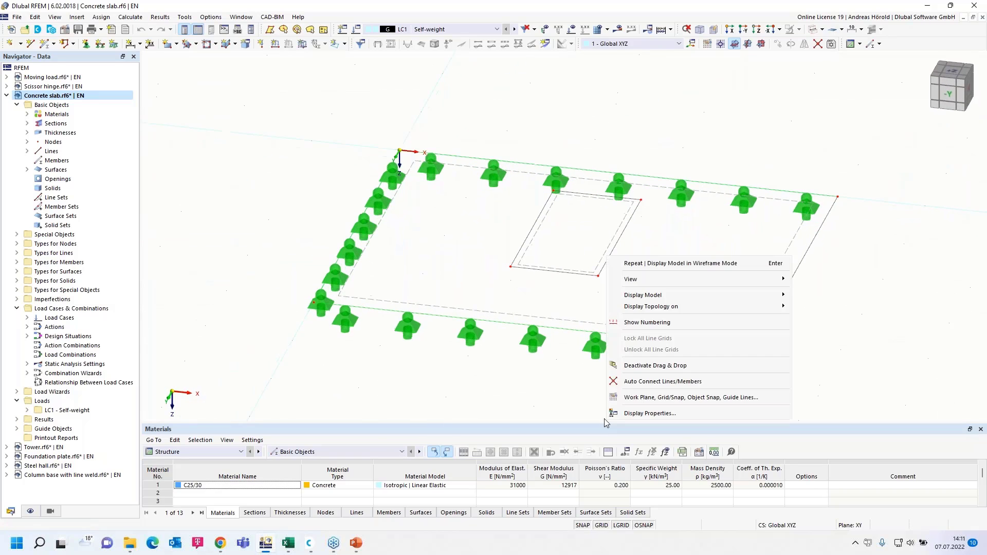
{"action": "left_click", "coordinate": [376, 414]}
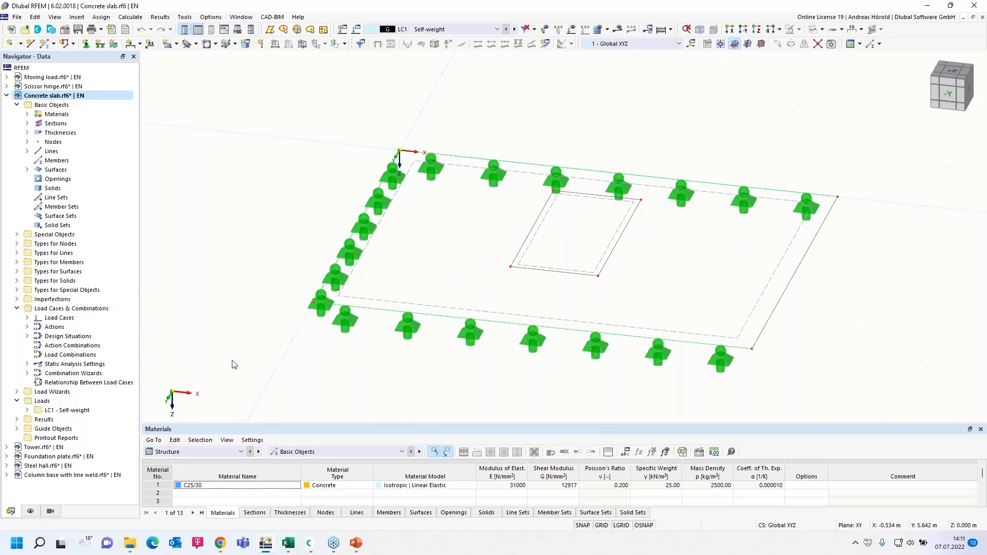
Start a new surface contact under Special Objects, with raised surface 2 as group 1 and slab surface 1 as group 2
{"action": "left_click", "coordinate": [18, 226]}
{"action": "left_click", "coordinate": [16, 234]}
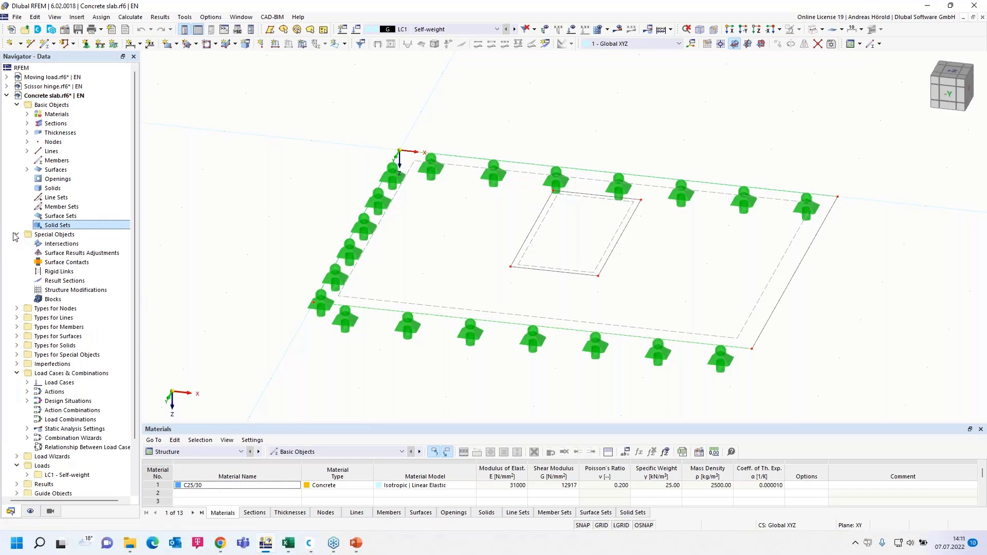
{"action": "right_click", "coordinate": [71, 265]}
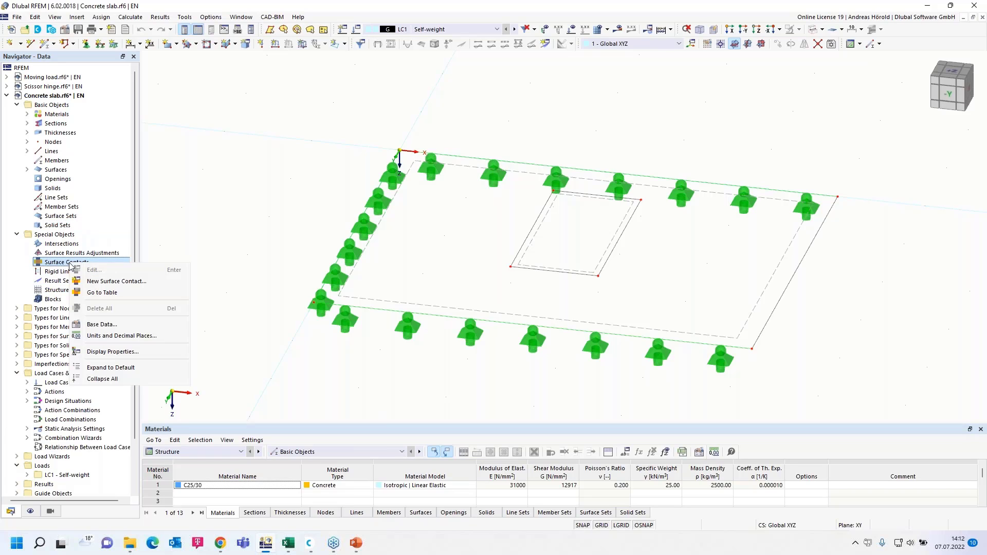
{"action": "left_click", "coordinate": [129, 283]}
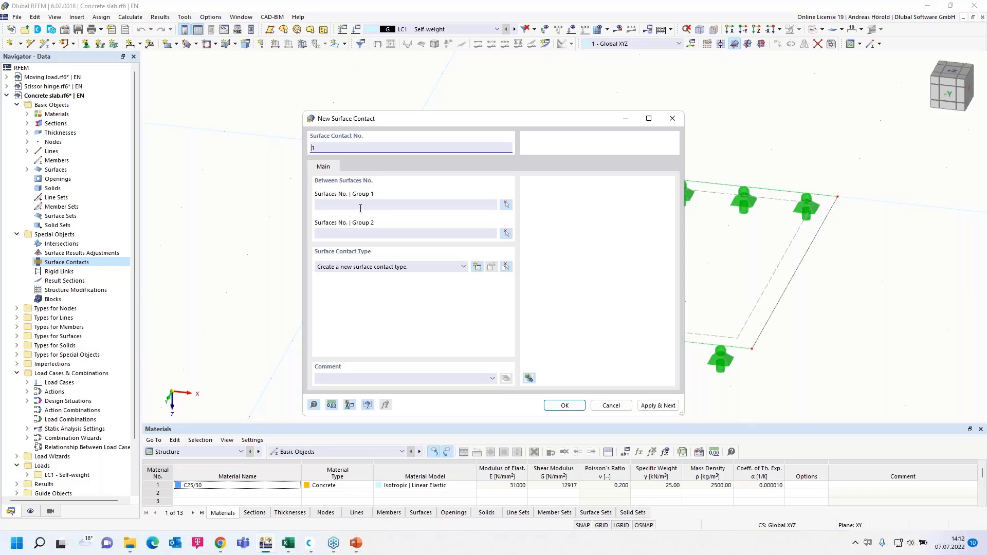
{"action": "left_click", "coordinate": [507, 205]}
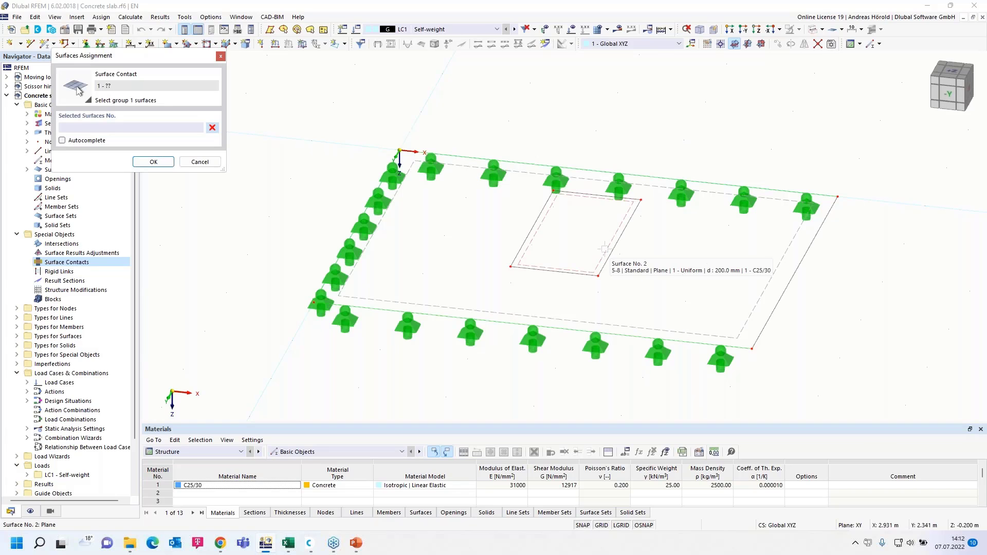
{"action": "left_click", "coordinate": [605, 248]}
{"action": "left_click", "coordinate": [154, 162]}
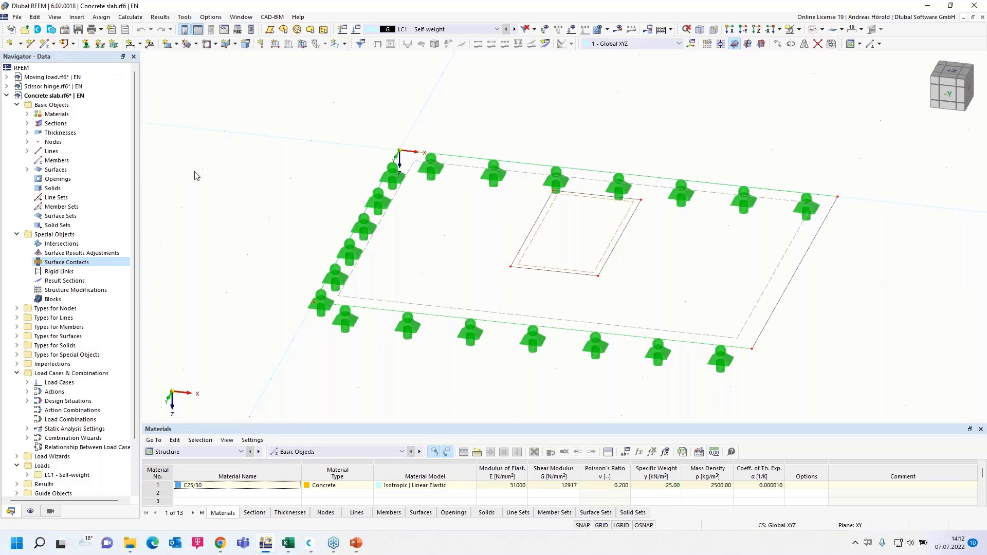
{"action": "left_click", "coordinate": [506, 234]}
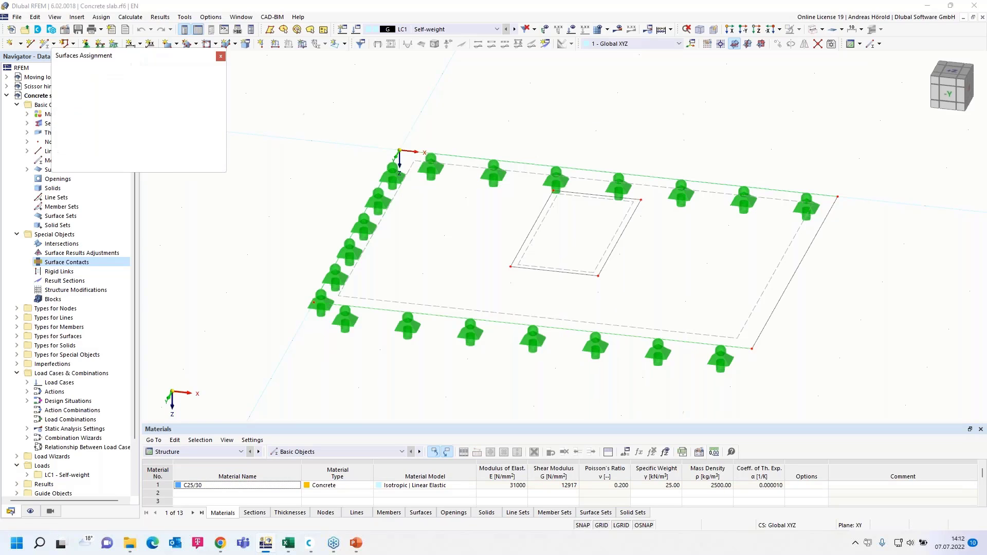
{"action": "left_click", "coordinate": [602, 323]}
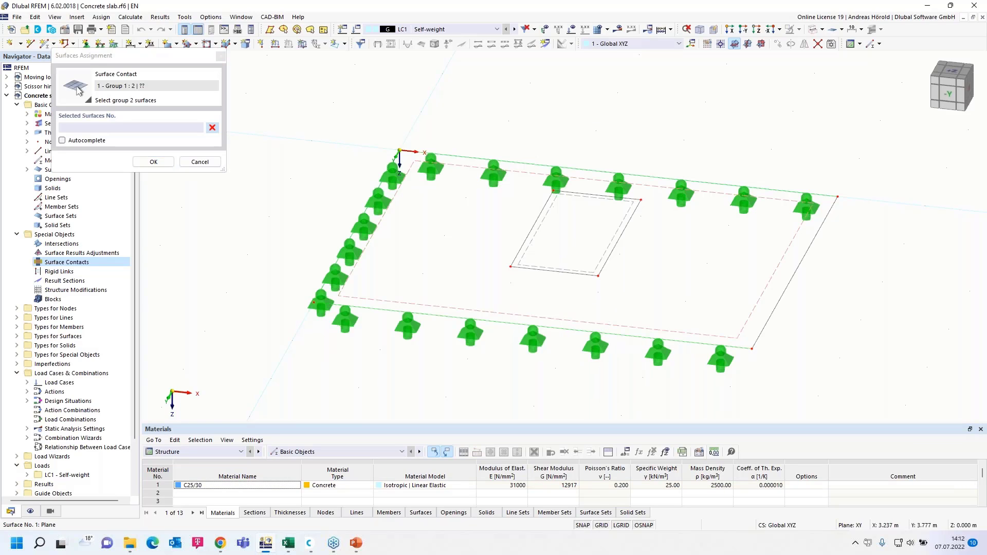
{"action": "left_click", "coordinate": [154, 162]}
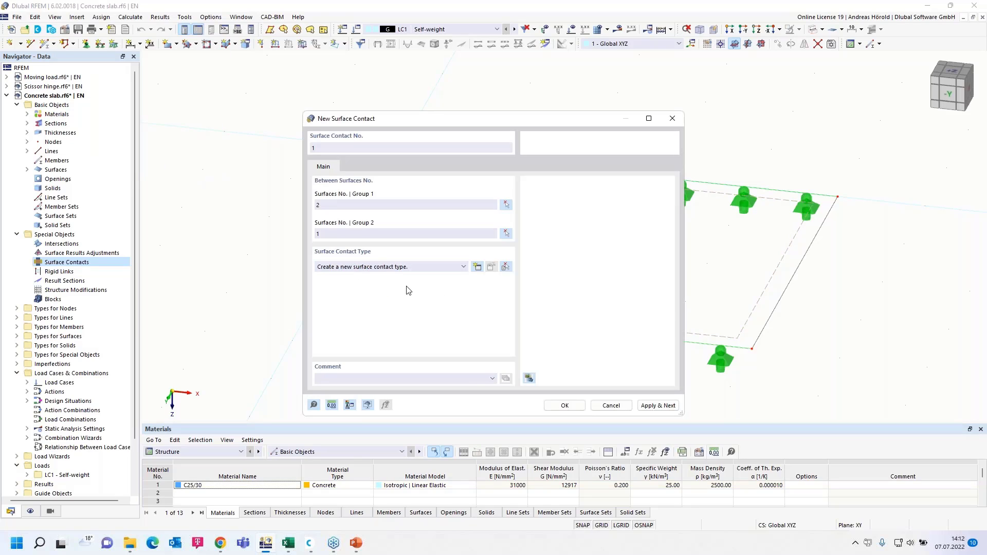
Create a surface contact type with full force transmission perpendicular to the surfaces and rigid friction parallel to them
{"action": "left_click", "coordinate": [477, 267]}
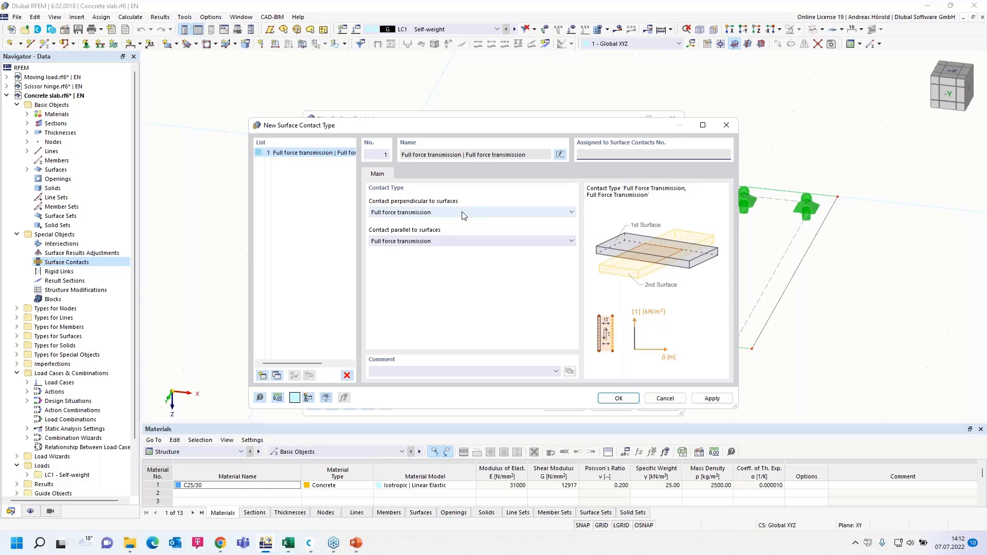
{"action": "left_click", "coordinate": [571, 212]}
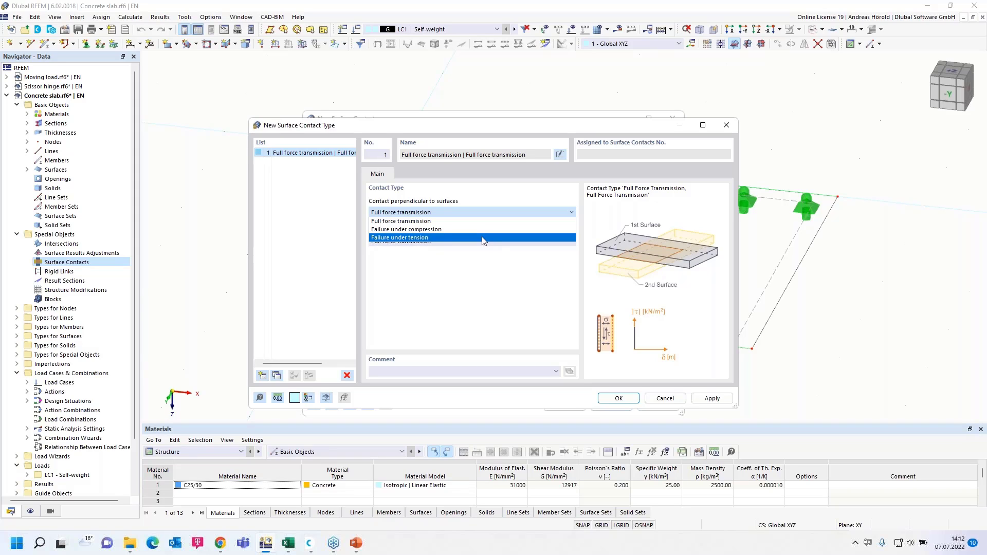
{"action": "left_click", "coordinate": [483, 221]}
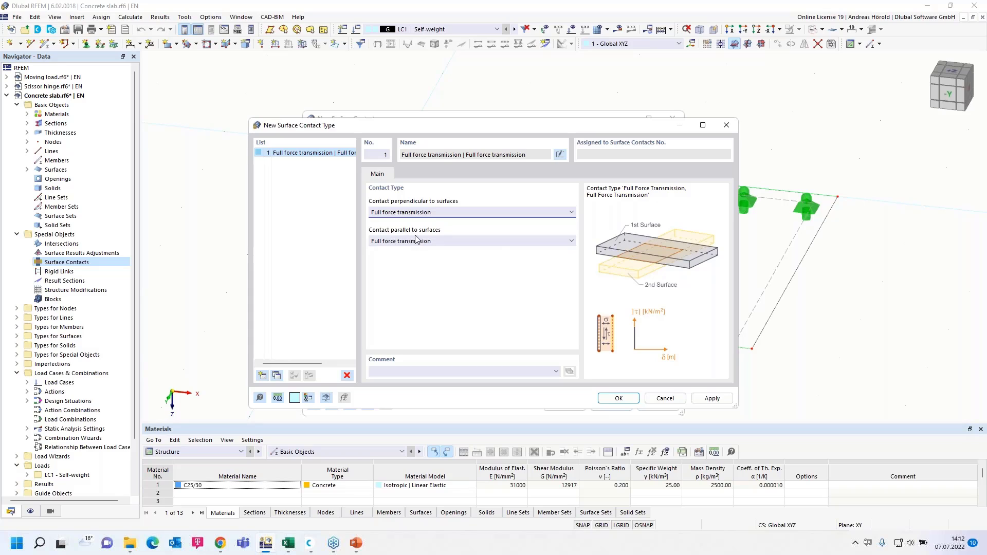
{"action": "left_click", "coordinate": [513, 242]}
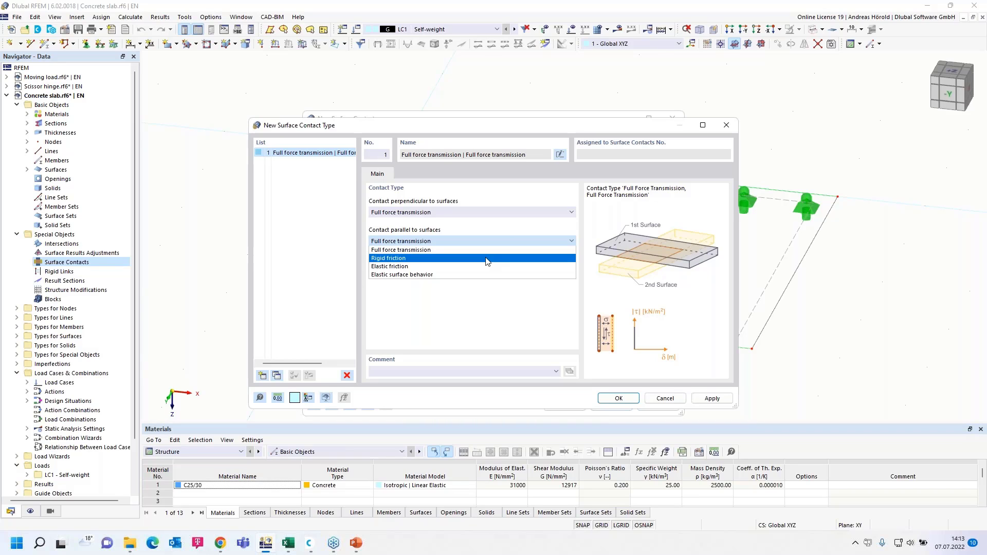
{"action": "left_click", "coordinate": [487, 259]}
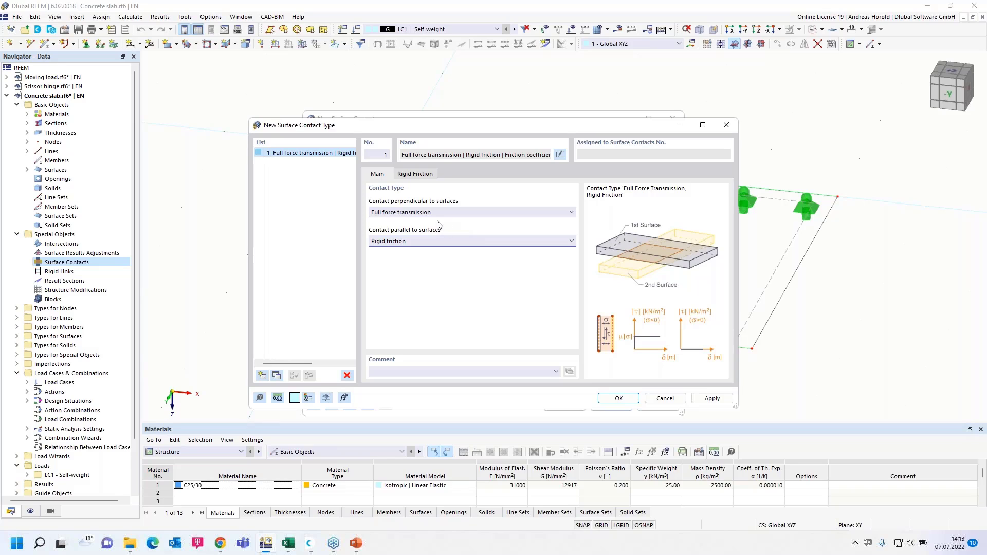
Set the rigid friction coefficient μ to 0 and confirm both the contact type and the new surface contact
{"action": "left_click", "coordinate": [414, 173]}
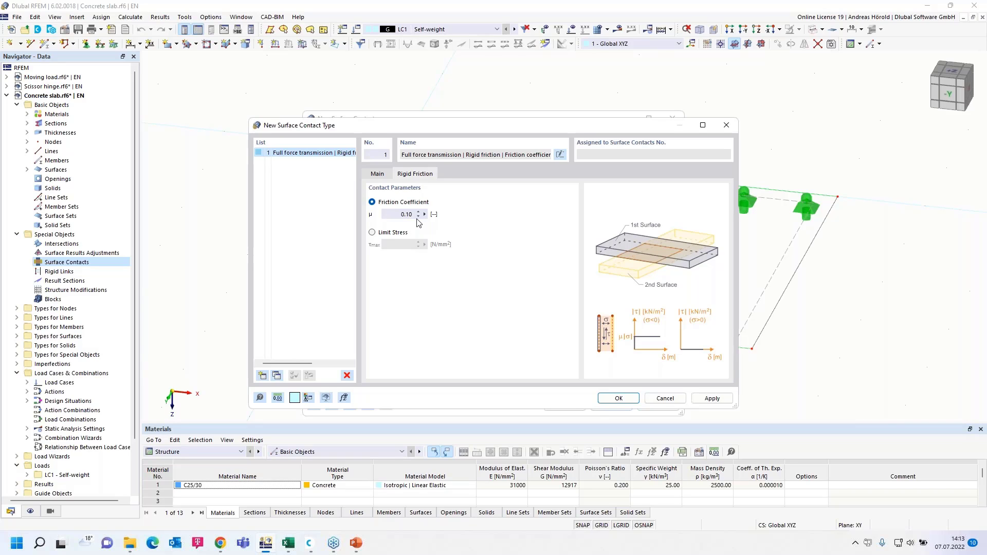
{"action": "left_click_drag", "start_coordinate": [407, 215], "coordinate": [427, 215]}
{"action": "type", "text": "0"}
{"action": "left_click", "coordinate": [620, 399]}
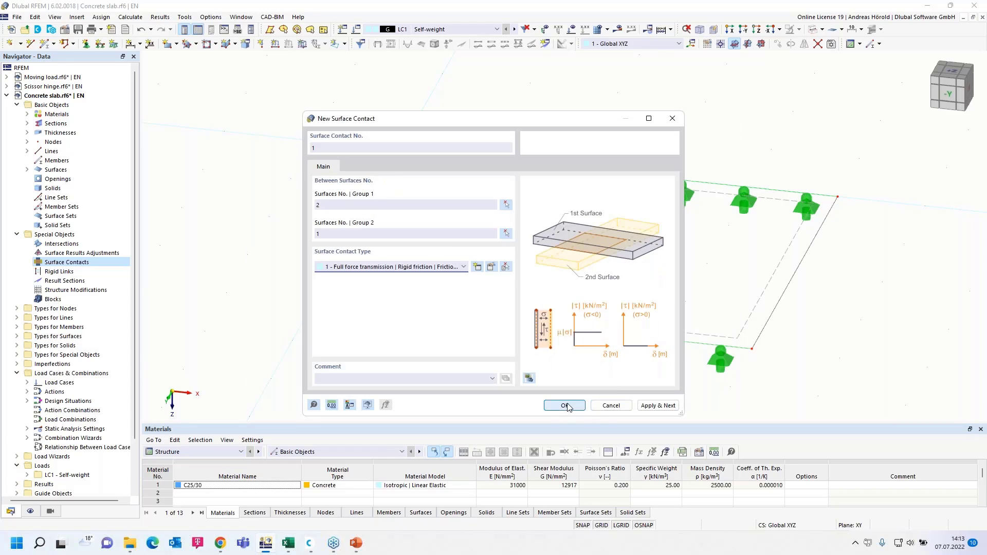
{"action": "left_click", "coordinate": [565, 405]}
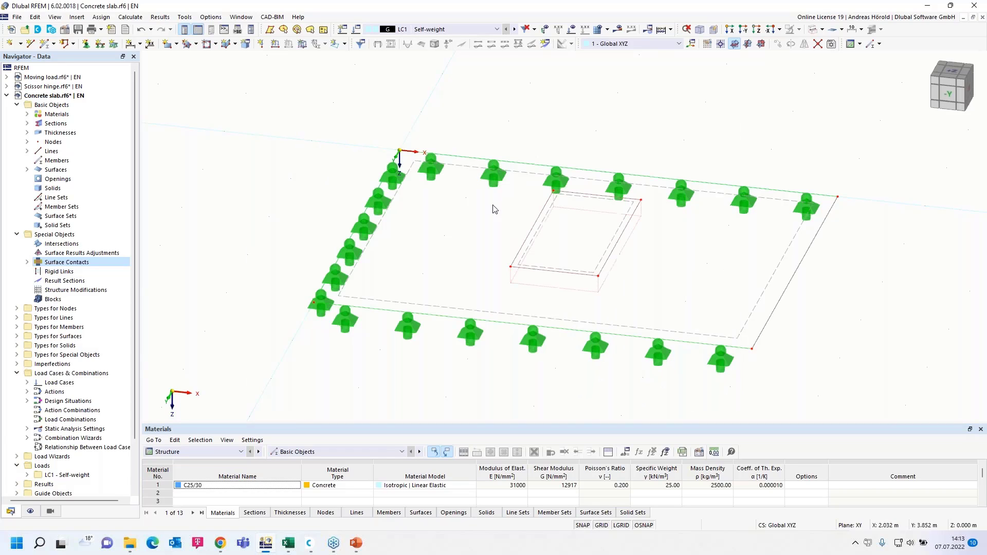
Calculate load case LC1 - Self-weight and inspect the slab's global deformations |u| from a low side angle
{"action": "left_click", "coordinate": [617, 32]}
{"action": "left_click", "coordinate": [537, 315]}
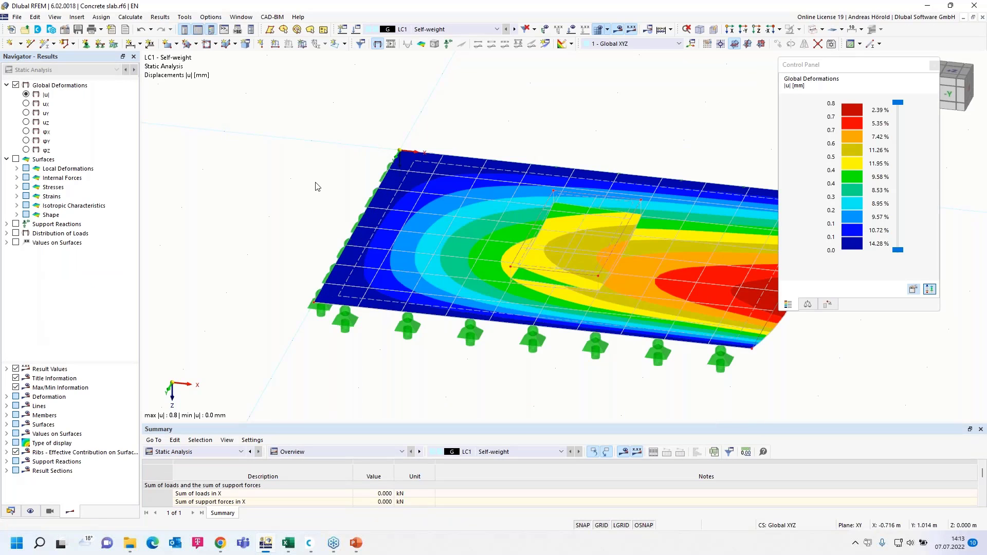
{"action": "middle_click_drag", "start_coordinate": [315, 183], "coordinate": [218, 152], "text": "ctrl"}
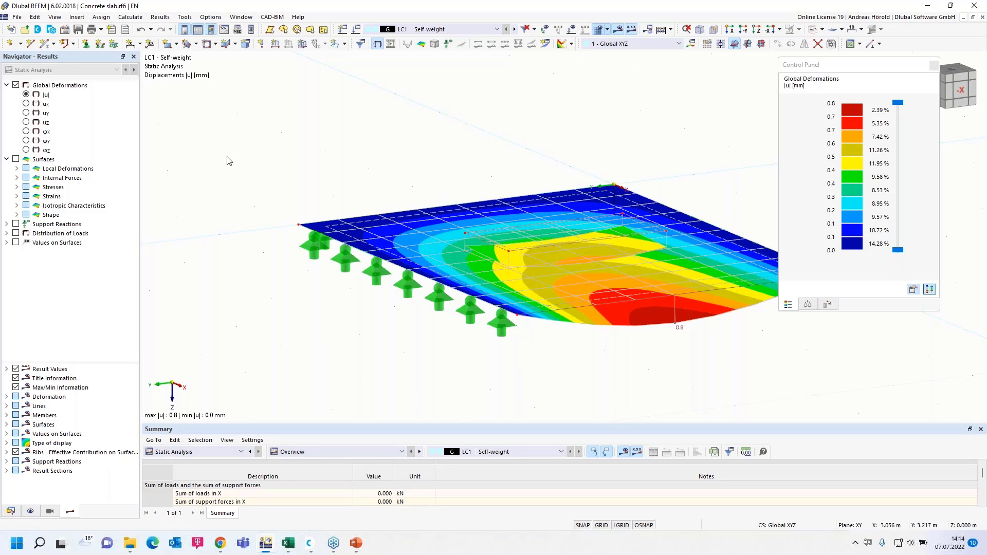
Examine the Loads, TypesForLines and TypesForSolids script folders in the Script Manager, then close it
{"action": "left_click", "coordinate": [239, 32]}
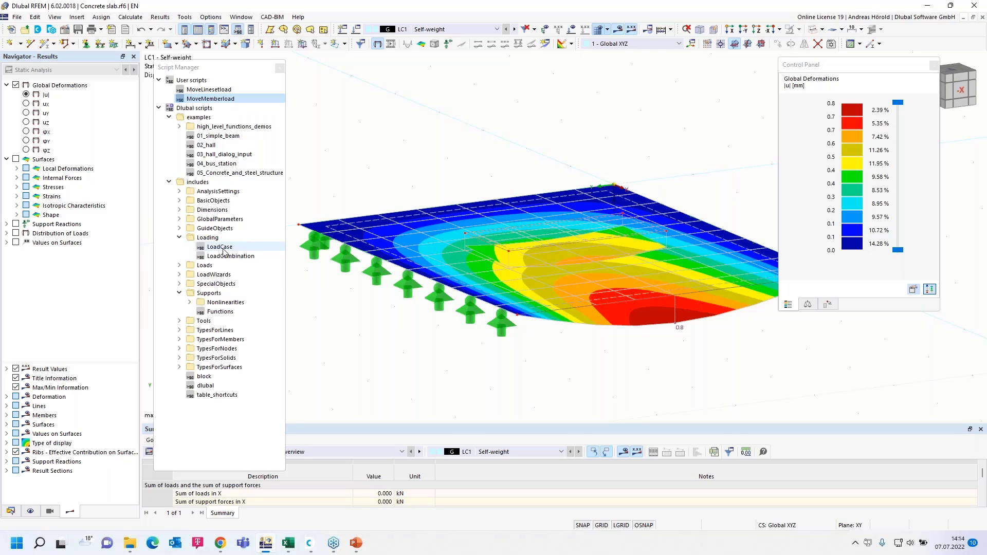
{"action": "left_click", "coordinate": [179, 265]}
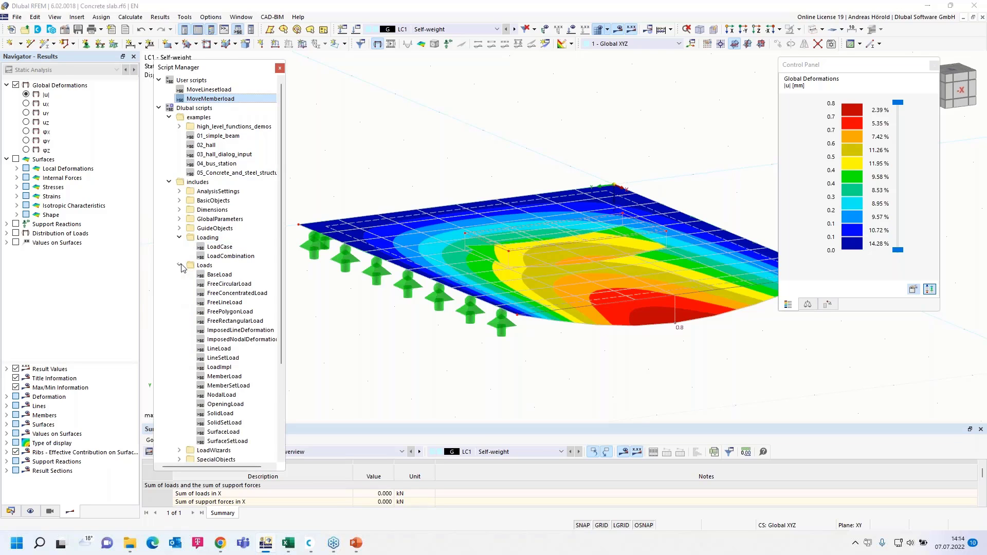
{"action": "scroll", "coordinate": [179, 293], "scroll_direction": "down", "scroll_amount": 4}
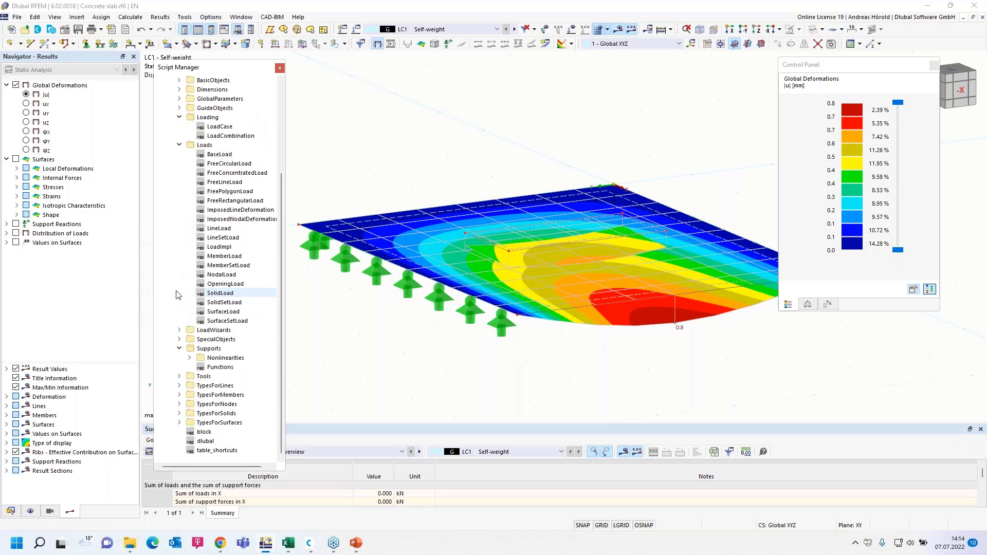
{"action": "left_click", "coordinate": [179, 386]}
{"action": "scroll", "coordinate": [179, 390], "scroll_direction": "down", "scroll_amount": 1}
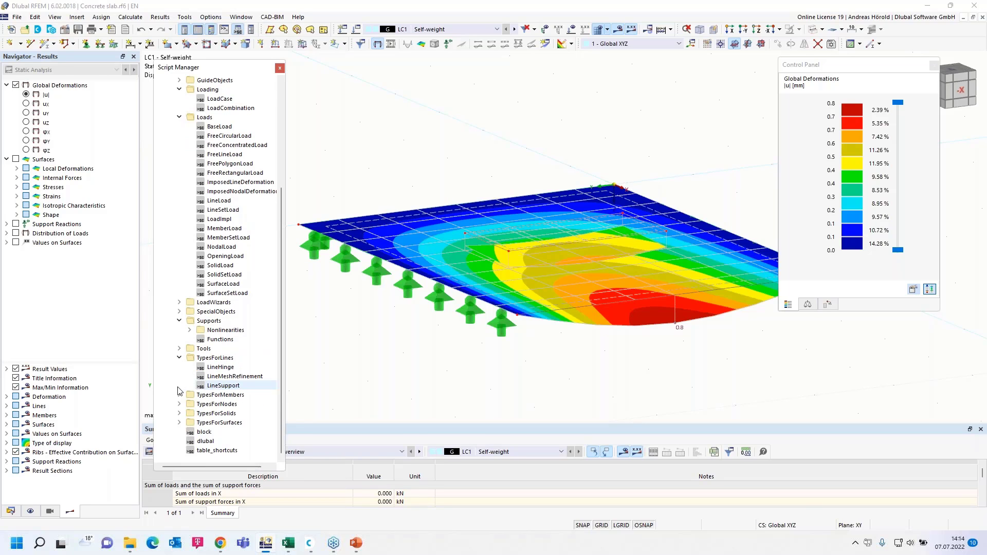
{"action": "left_click", "coordinate": [180, 414]}
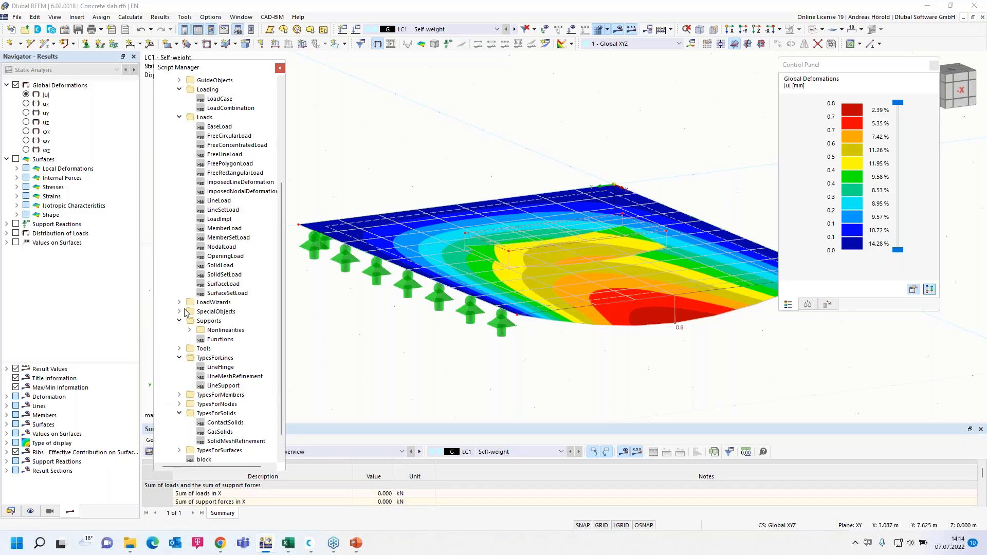
{"action": "left_click", "coordinate": [279, 69]}
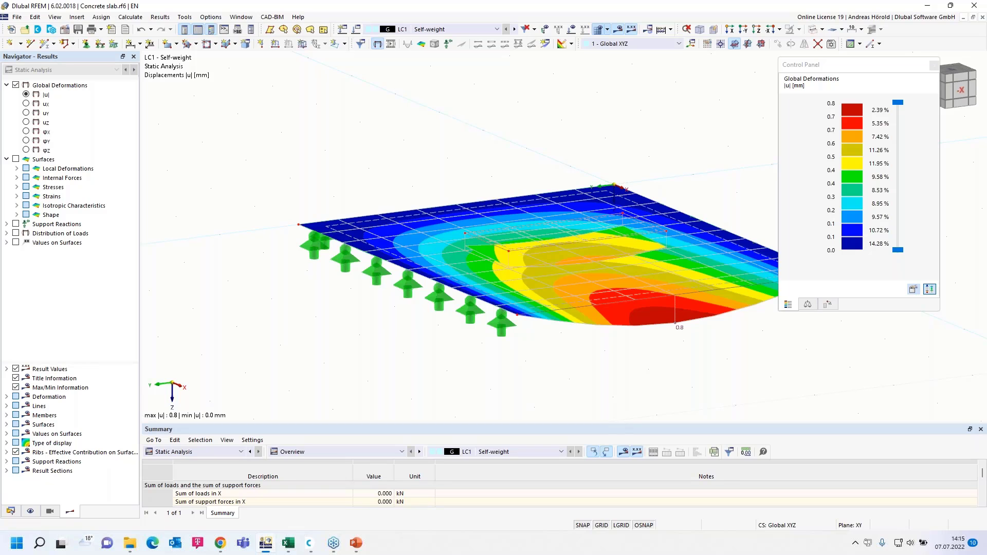
Enlarge the Dlubal Center block library and examine the Columns, Arched Beams, and 2D and 3D Trusses blocks
{"action": "left_click_drag", "start_coordinate": [986, 247], "coordinate": [607, 61]}
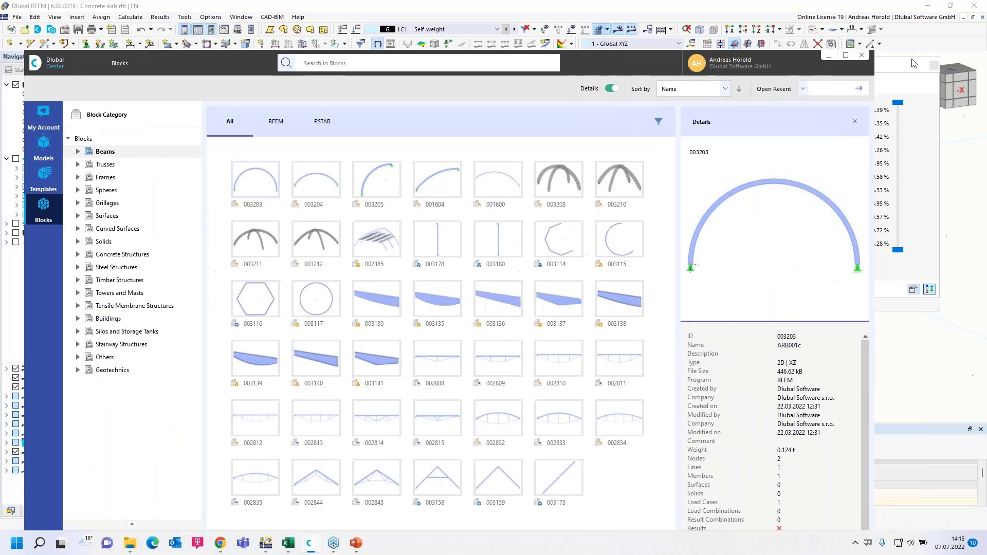
{"action": "left_click", "coordinate": [846, 56]}
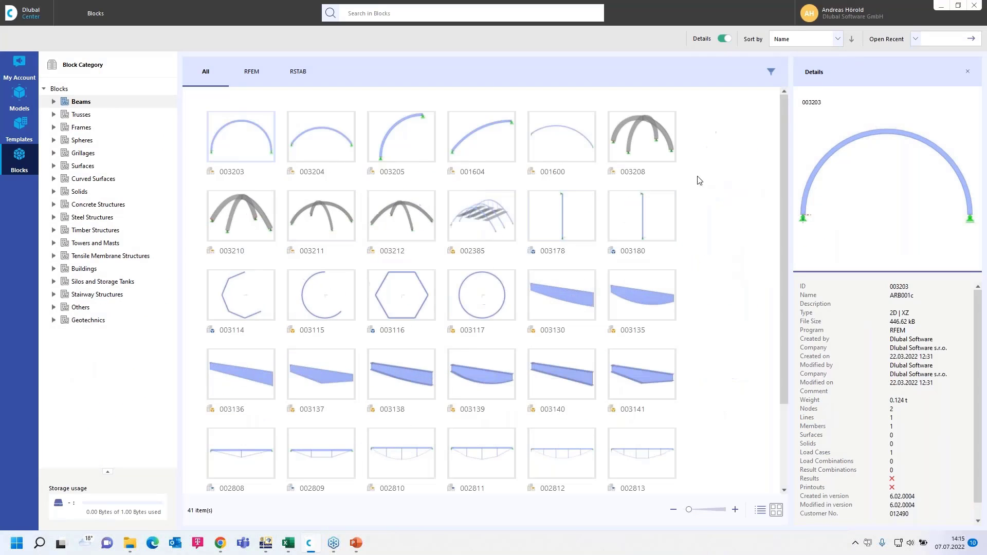
{"action": "left_click", "coordinate": [52, 102]}
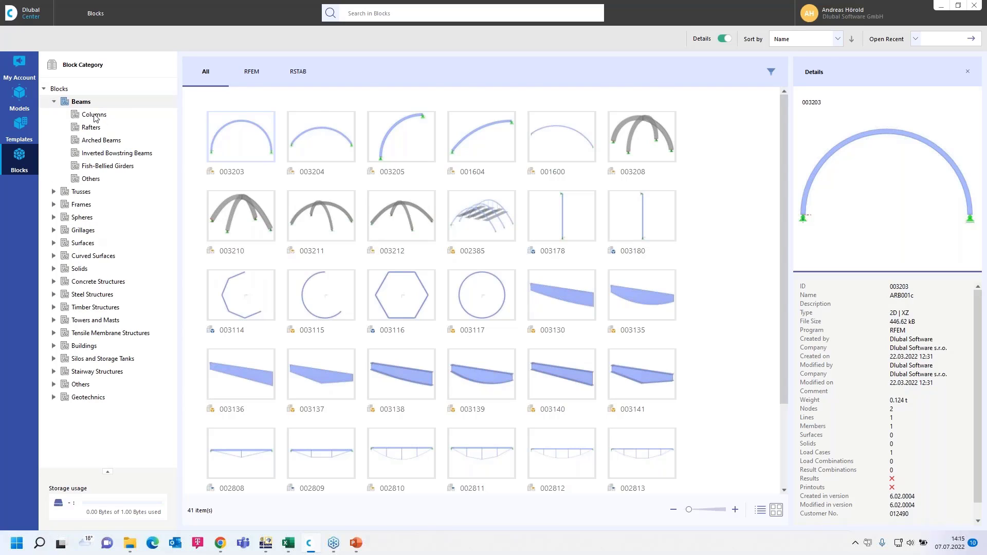
{"action": "left_click", "coordinate": [106, 115]}
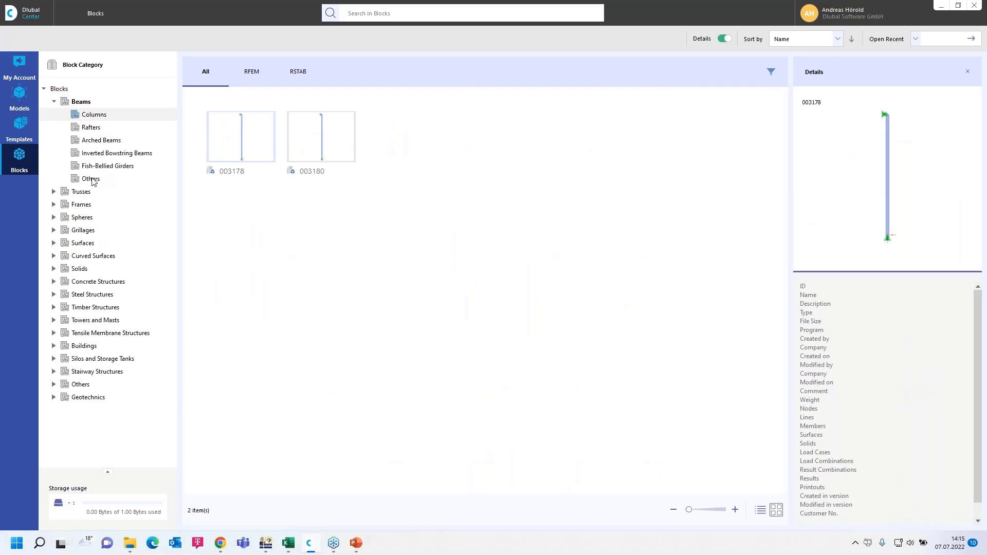
{"action": "left_click", "coordinate": [95, 140]}
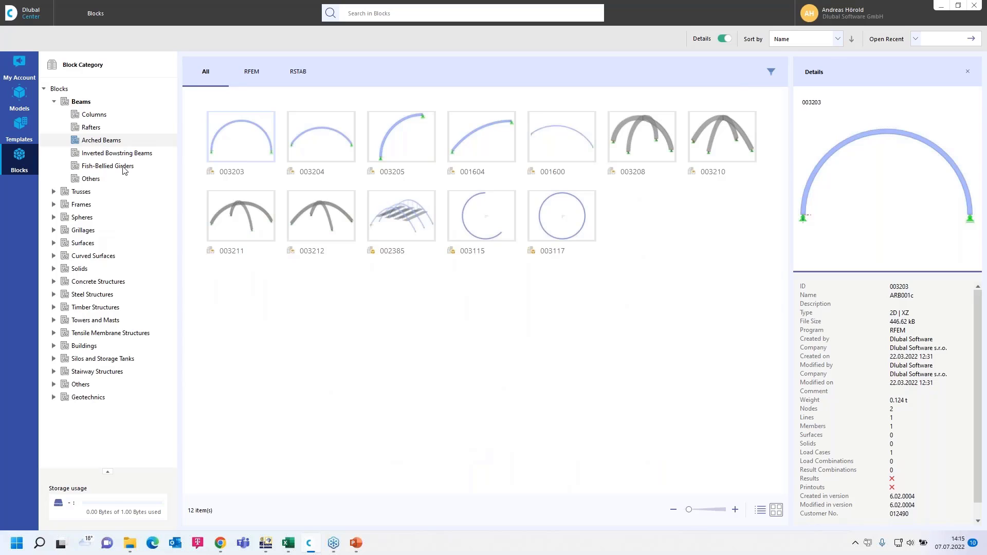
{"action": "left_click", "coordinate": [53, 191]}
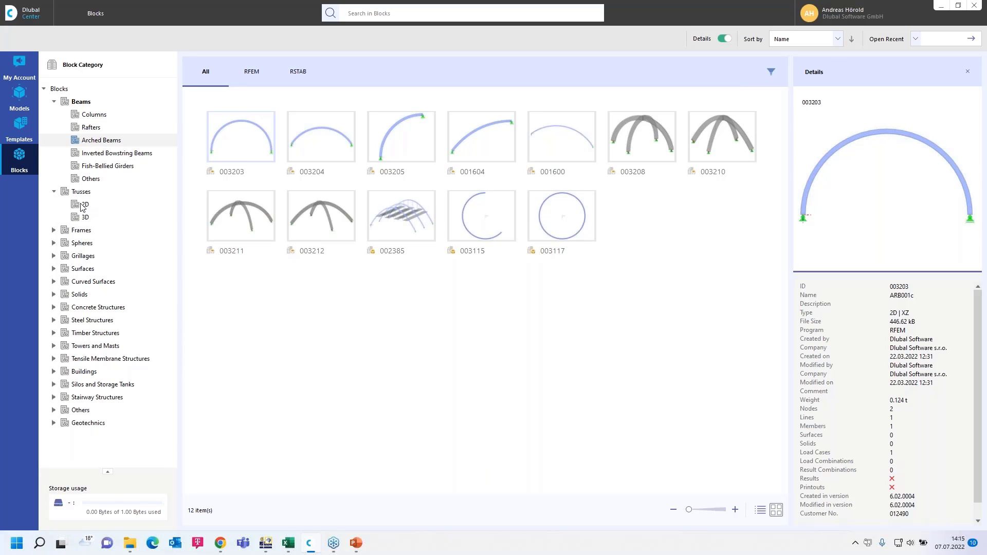
{"action": "left_click", "coordinate": [83, 204]}
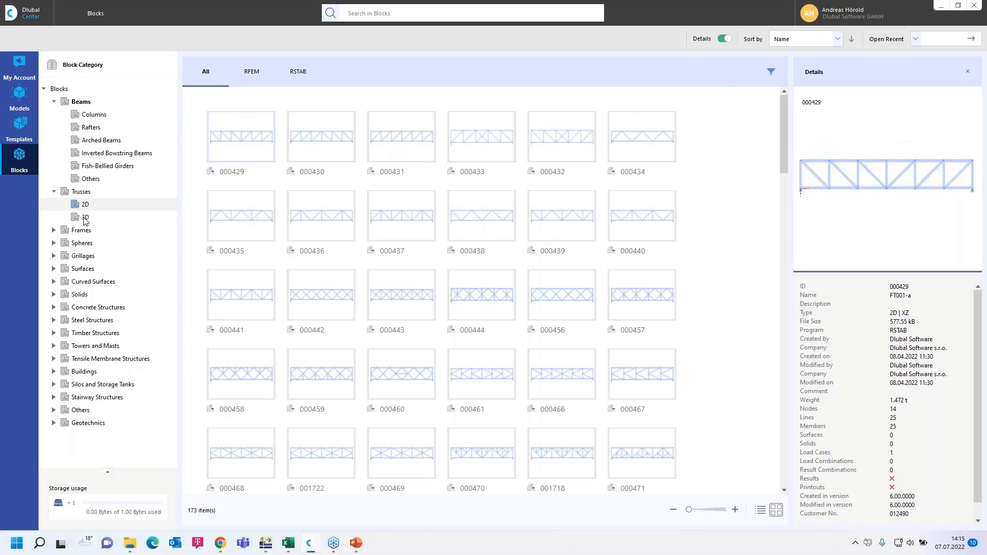
{"action": "left_click", "coordinate": [86, 218]}
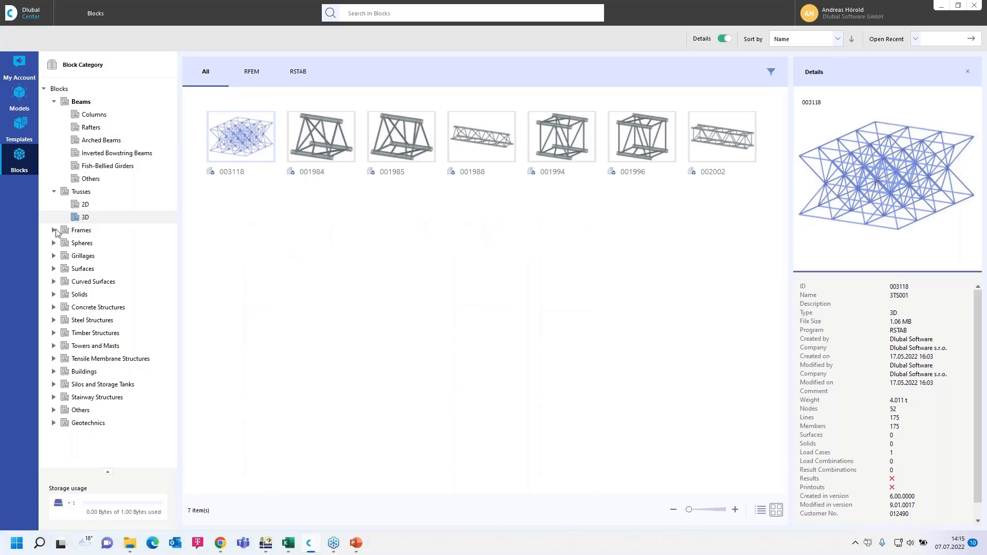
Examine the multi-bay, tapered, hall and 3D blocks under Frames and the General blocks under Timber Structures
{"action": "left_click", "coordinate": [54, 230]}
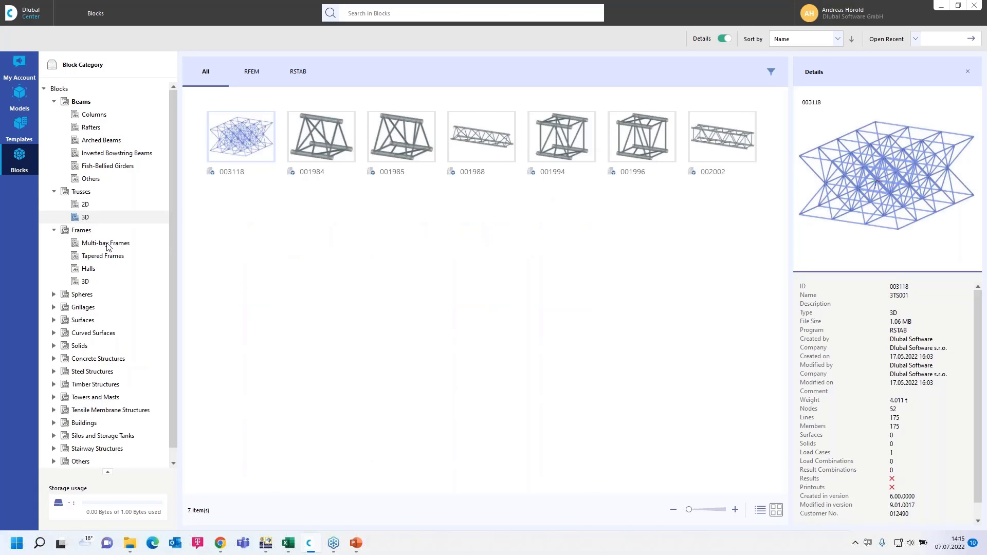
{"action": "left_click", "coordinate": [108, 244]}
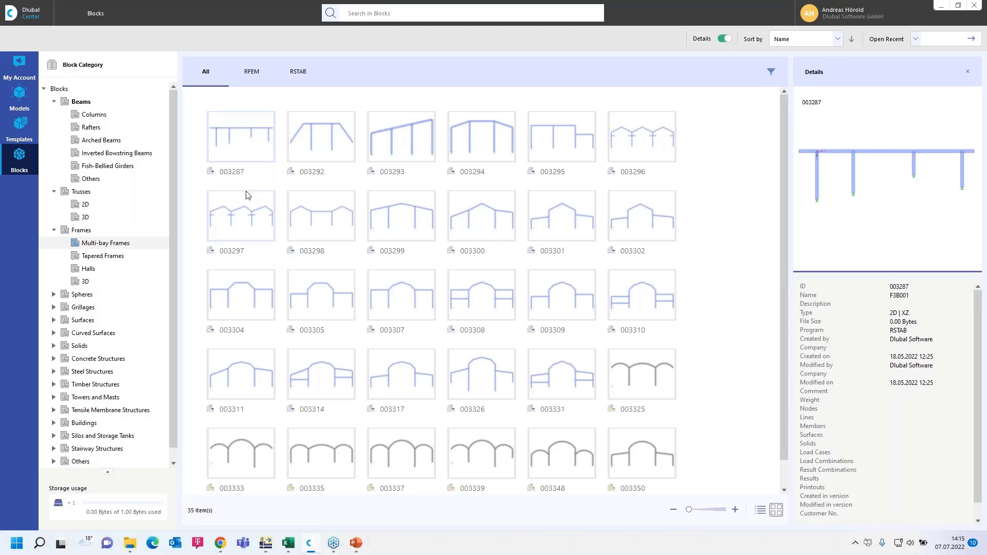
{"action": "left_click", "coordinate": [94, 257]}
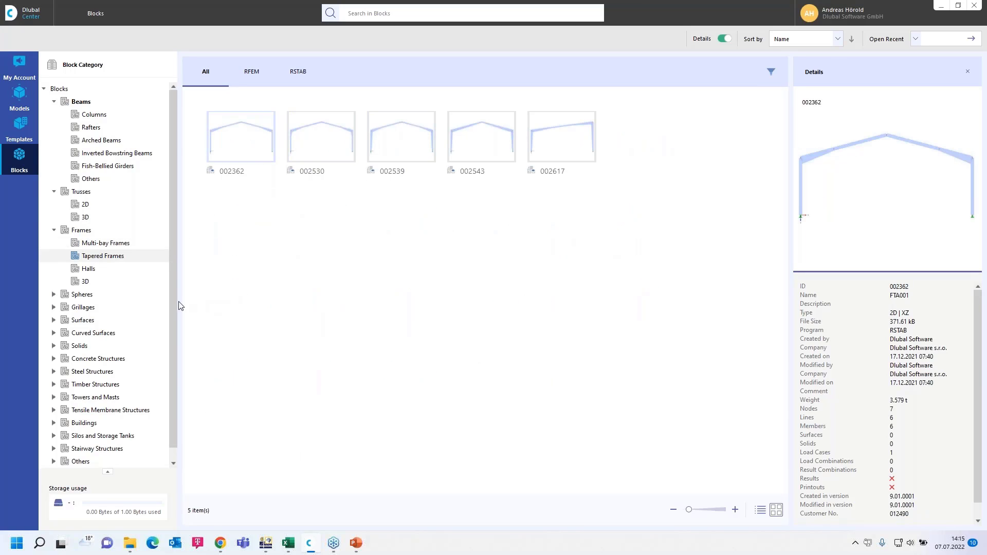
{"action": "left_click", "coordinate": [94, 271]}
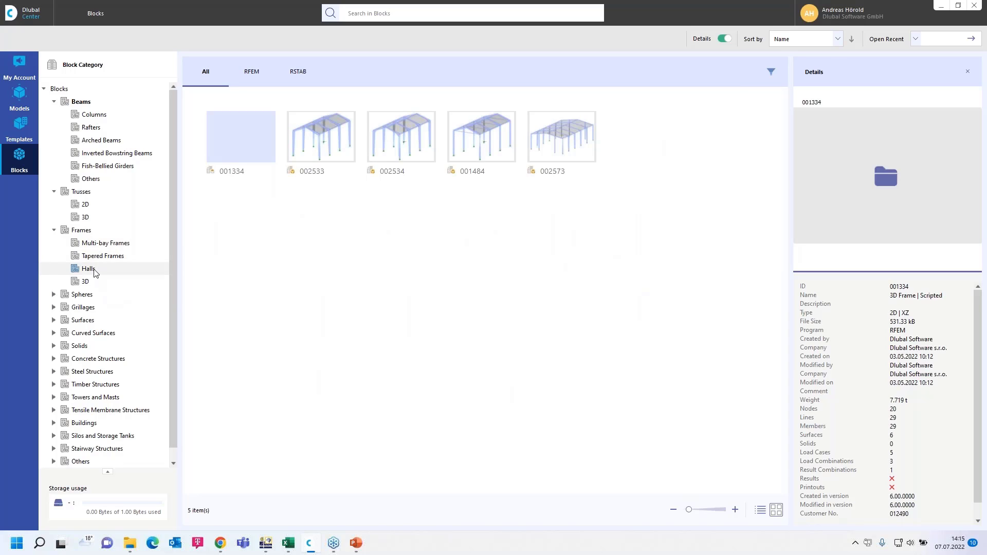
{"action": "left_click", "coordinate": [99, 257]}
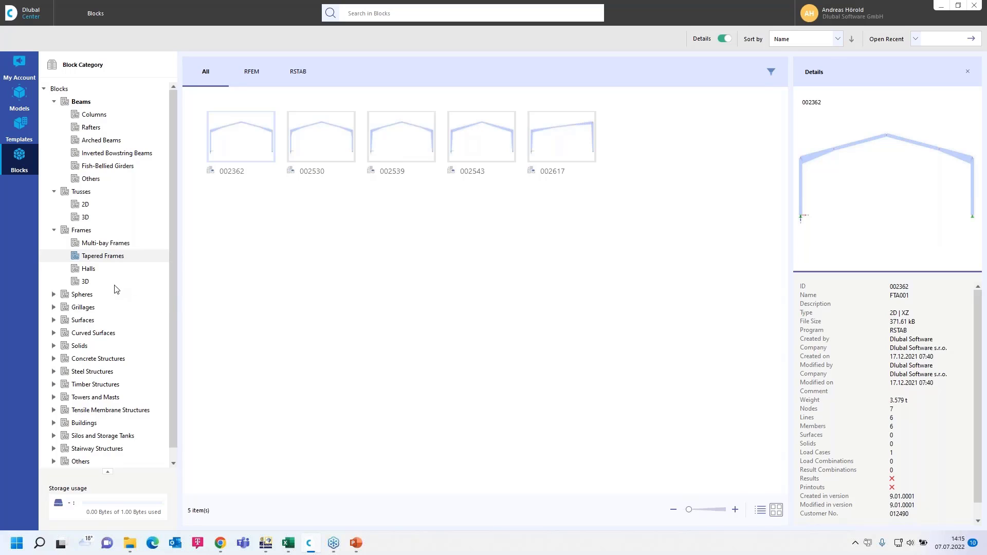
{"action": "left_click", "coordinate": [88, 270]}
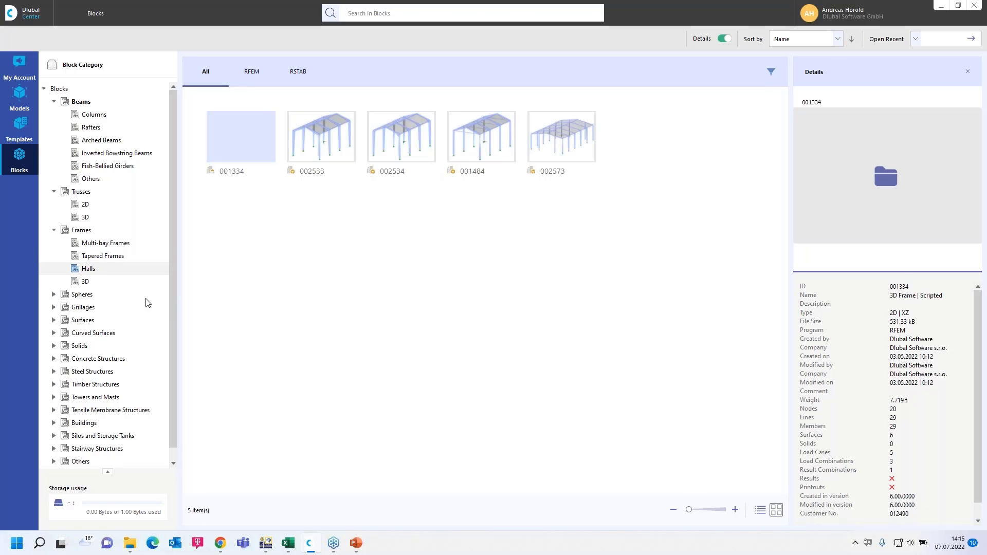
{"action": "left_click", "coordinate": [84, 284]}
{"action": "scroll", "coordinate": [85, 285], "scroll_direction": "down", "scroll_amount": 1}
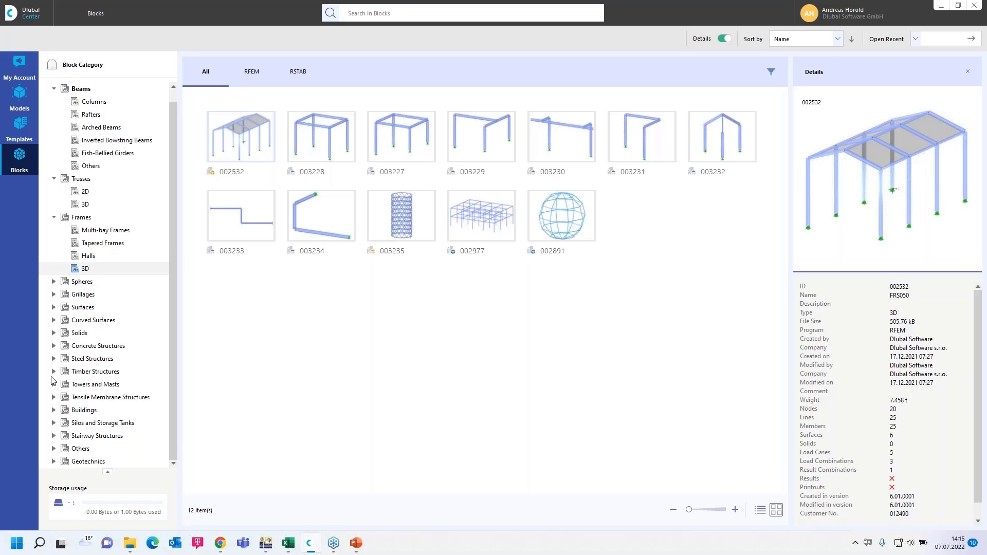
{"action": "left_click", "coordinate": [53, 372]}
{"action": "left_click", "coordinate": [88, 385]}
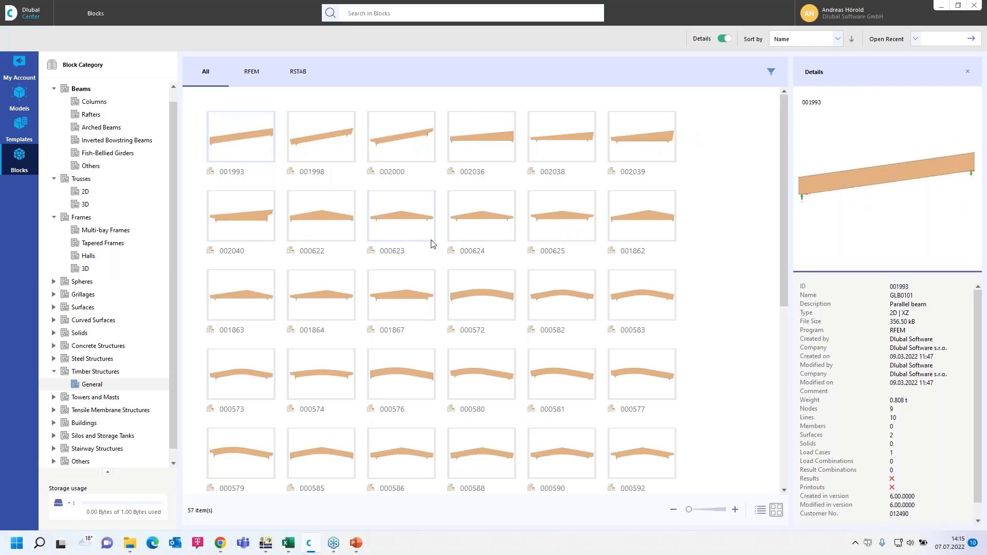
{"action": "scroll", "coordinate": [408, 284], "scroll_direction": "down", "scroll_amount": 8}
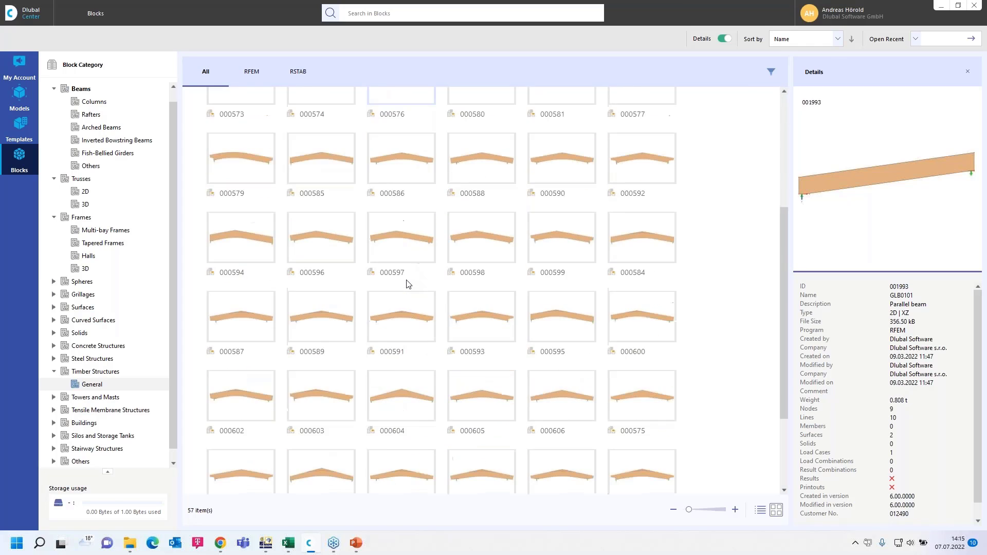
{"action": "scroll", "coordinate": [407, 285], "scroll_direction": "up", "scroll_amount": 8}
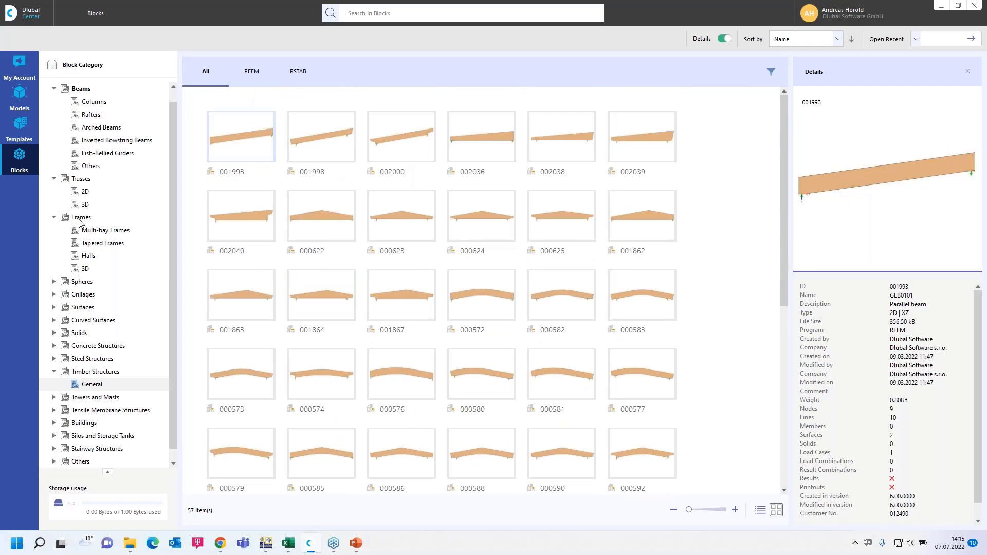
{"action": "left_click", "coordinate": [86, 192]}
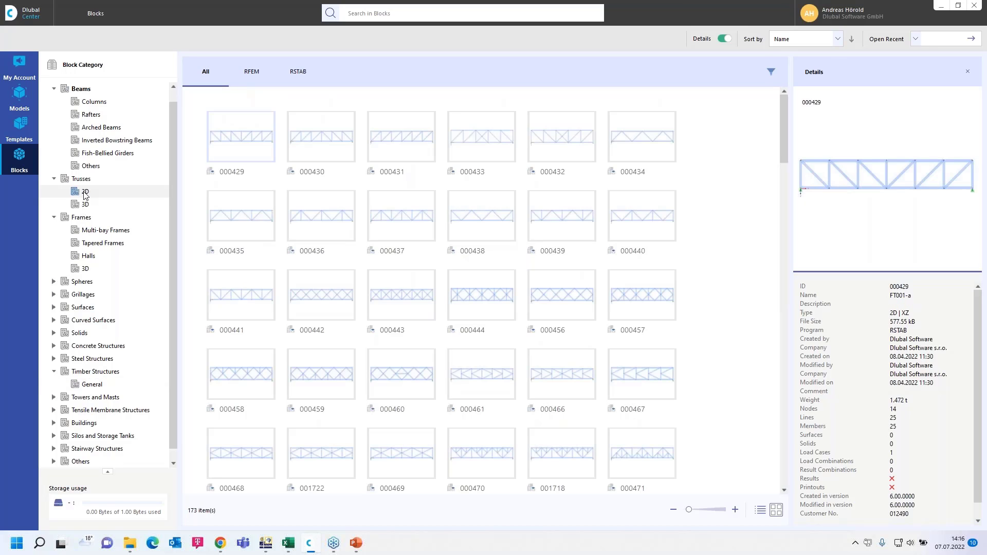
{"action": "double_click", "coordinate": [243, 139]}
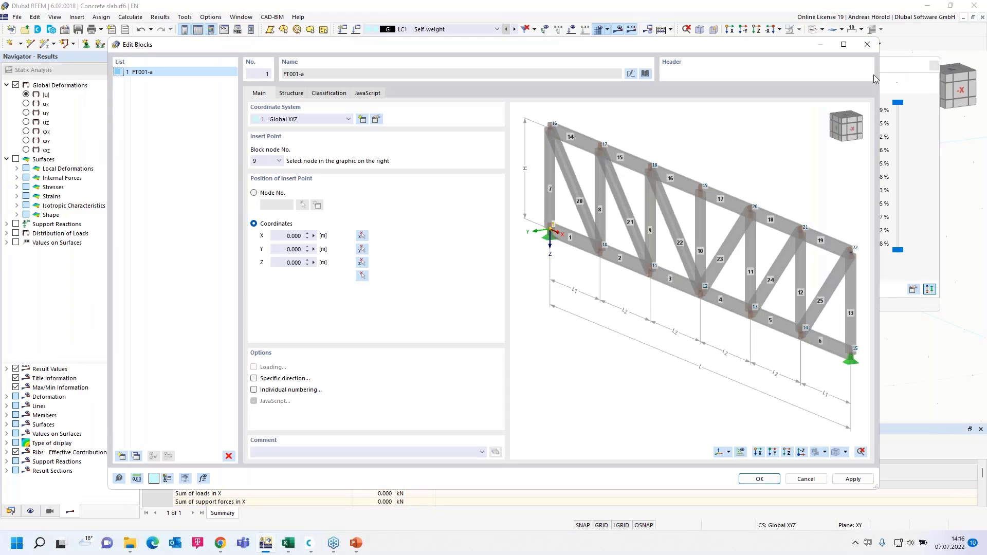
{"action": "left_click", "coordinate": [869, 44]}
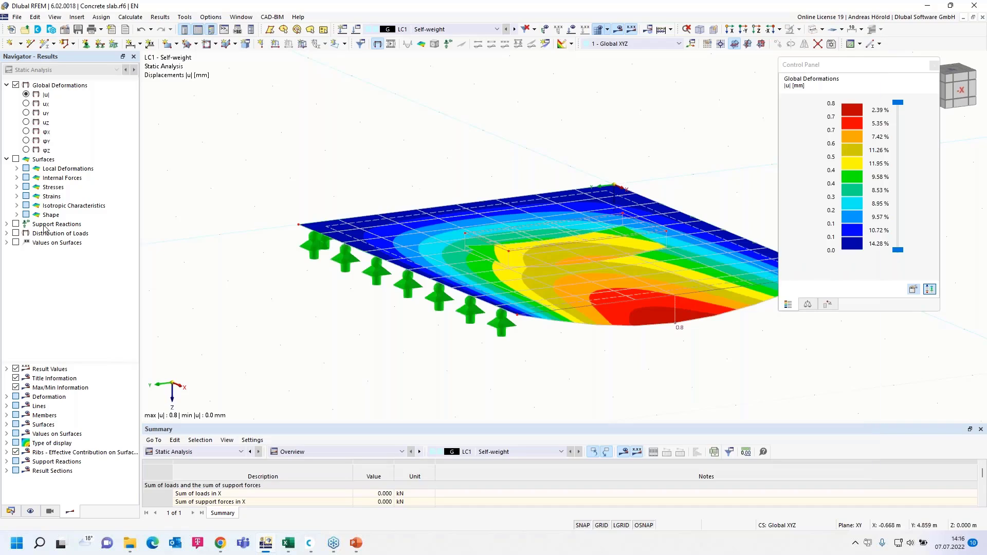
Create a new blank 3D model named 1 with members, surfaces and solids activated
{"action": "left_click", "coordinate": [17, 17]}
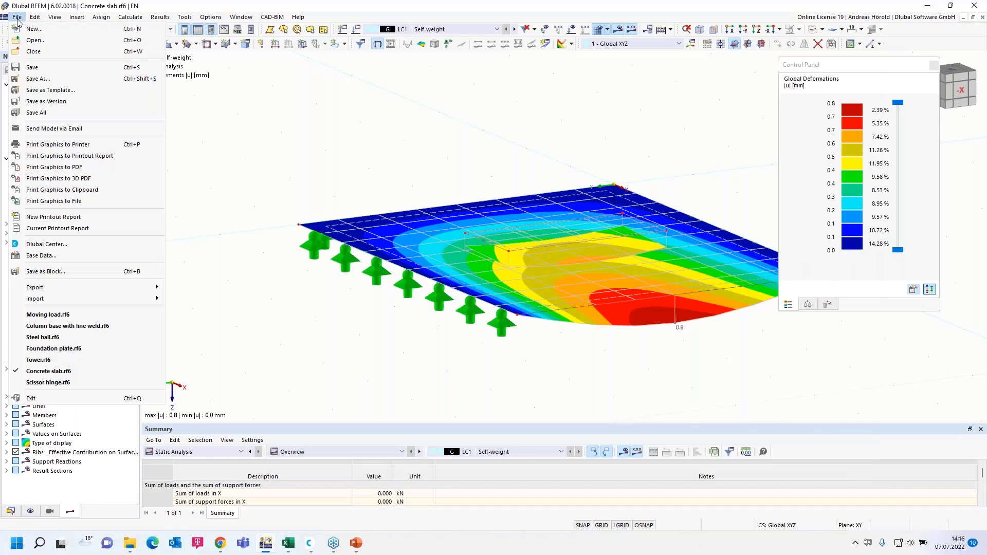
{"action": "left_click", "coordinate": [31, 30]}
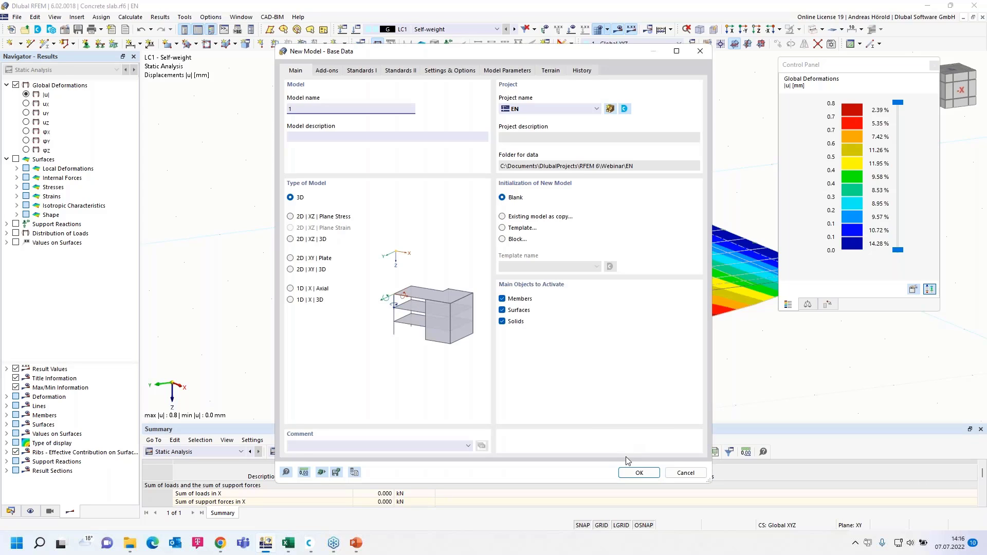
{"action": "left_click", "coordinate": [636, 474]}
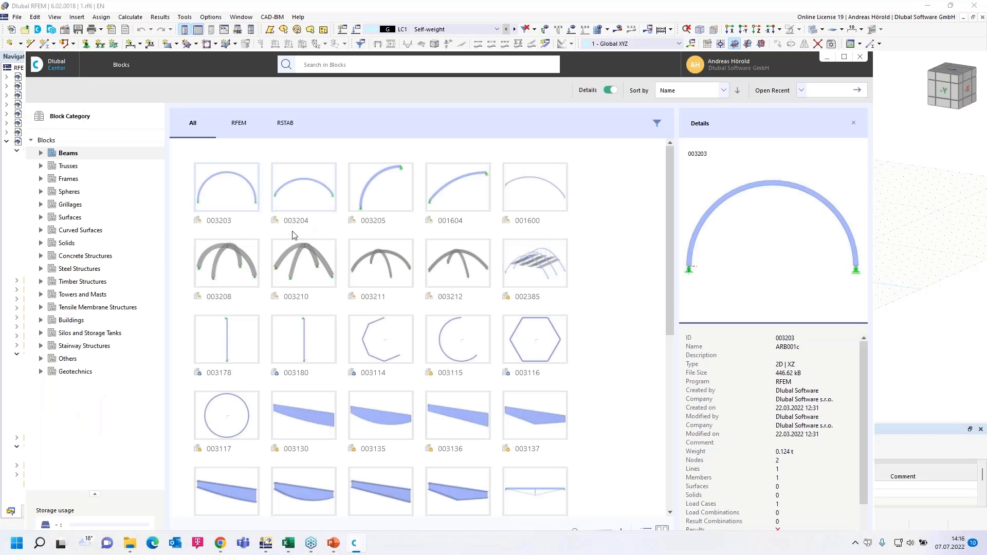
Load the 2D truss block 000429 (FT001-a) from the block library into the new model
{"action": "left_click", "coordinate": [40, 166]}
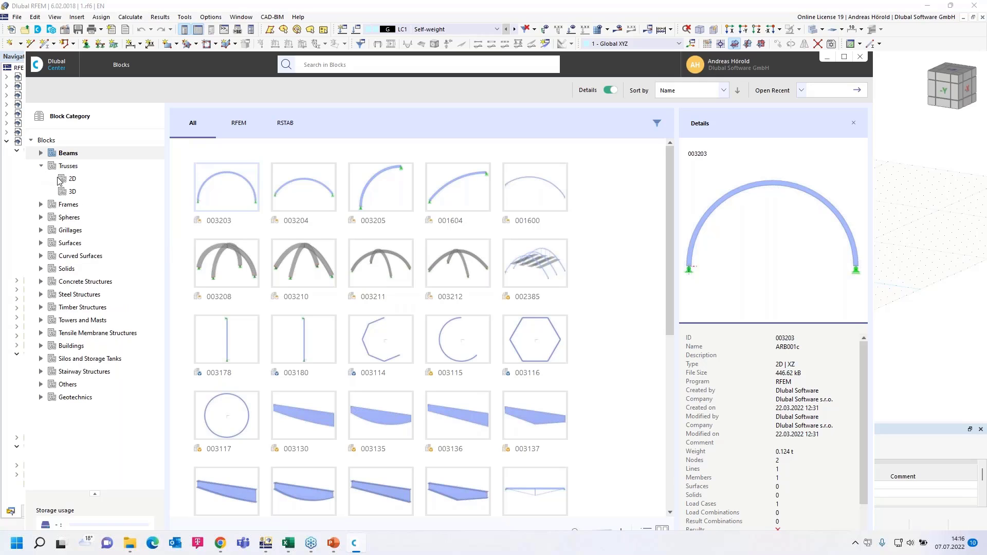
{"action": "left_click", "coordinate": [68, 179]}
{"action": "double_click", "coordinate": [222, 194]}
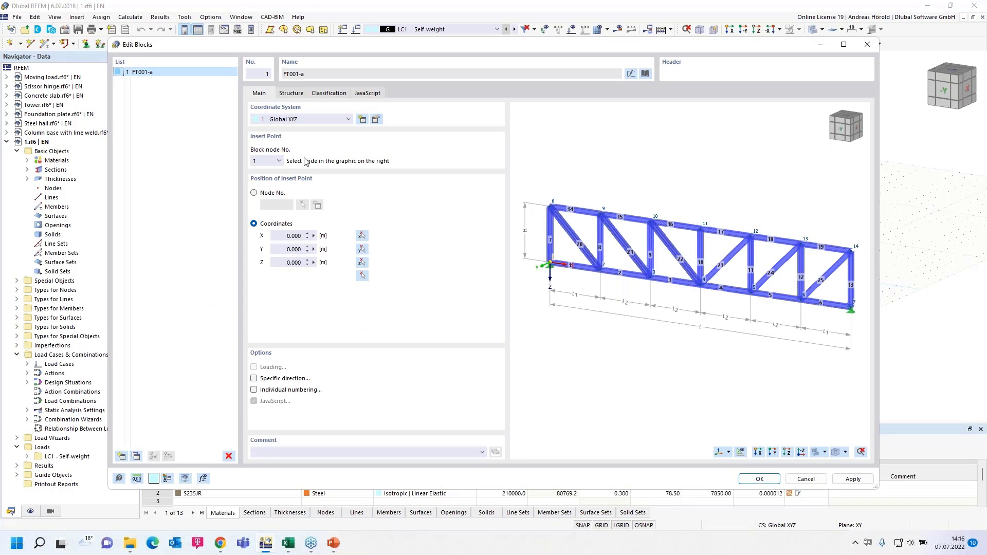
Set the truss block's material to 2 - S235JR in its structure parameters
{"action": "left_click", "coordinate": [292, 93]}
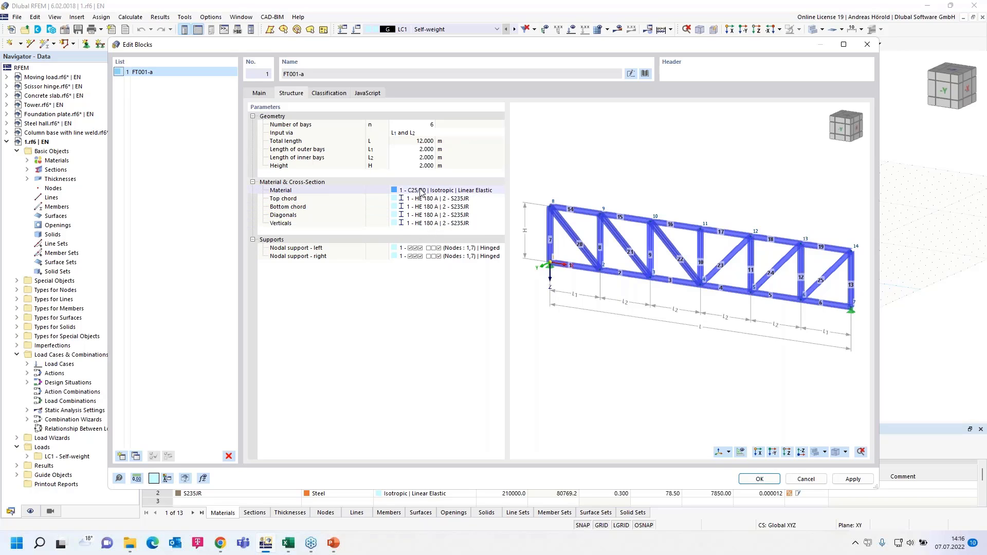
{"action": "left_click", "coordinate": [446, 191]}
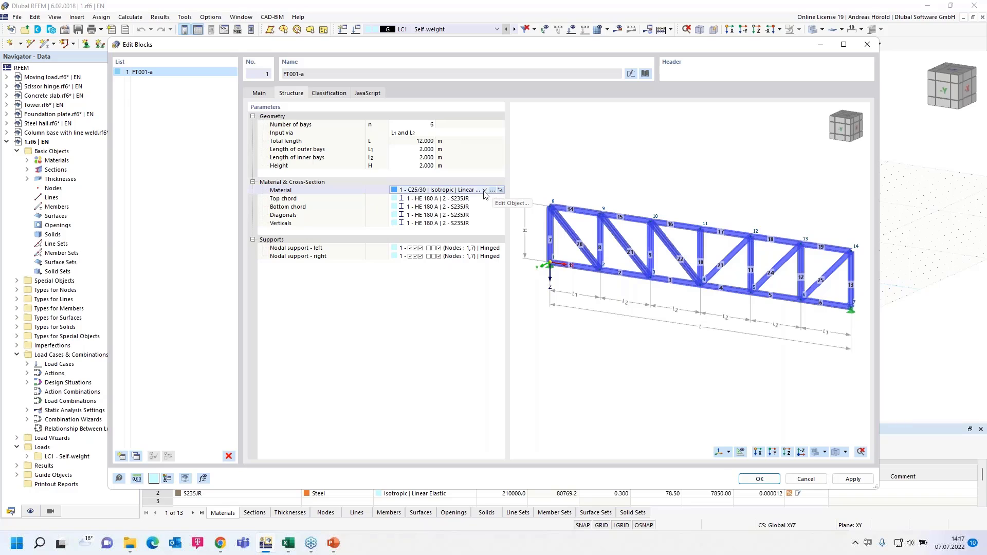
{"action": "left_click", "coordinate": [485, 190]}
{"action": "left_click", "coordinate": [464, 205]}
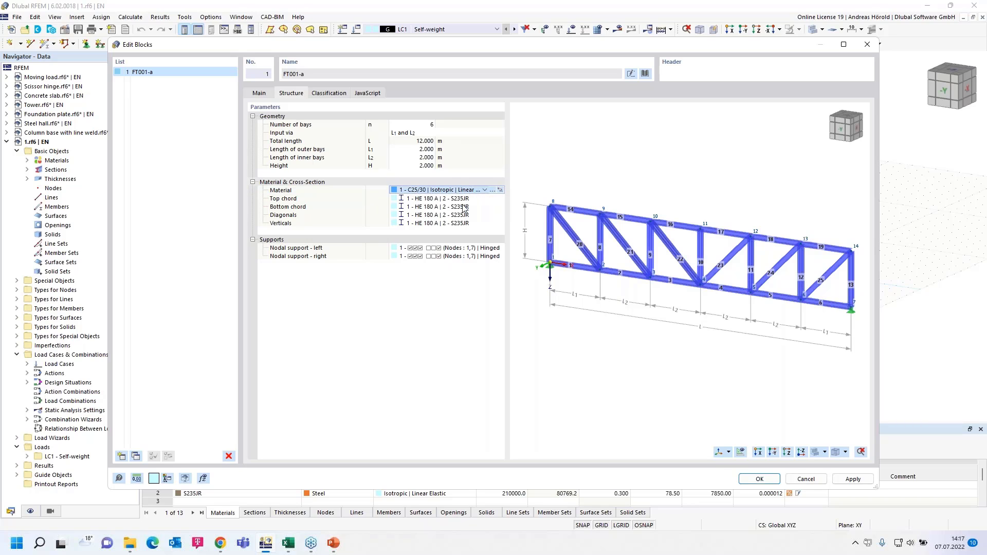
Set the truss block's outer and inner bay lengths to 3 m each and insert the block into the model
{"action": "left_click", "coordinate": [414, 149]}
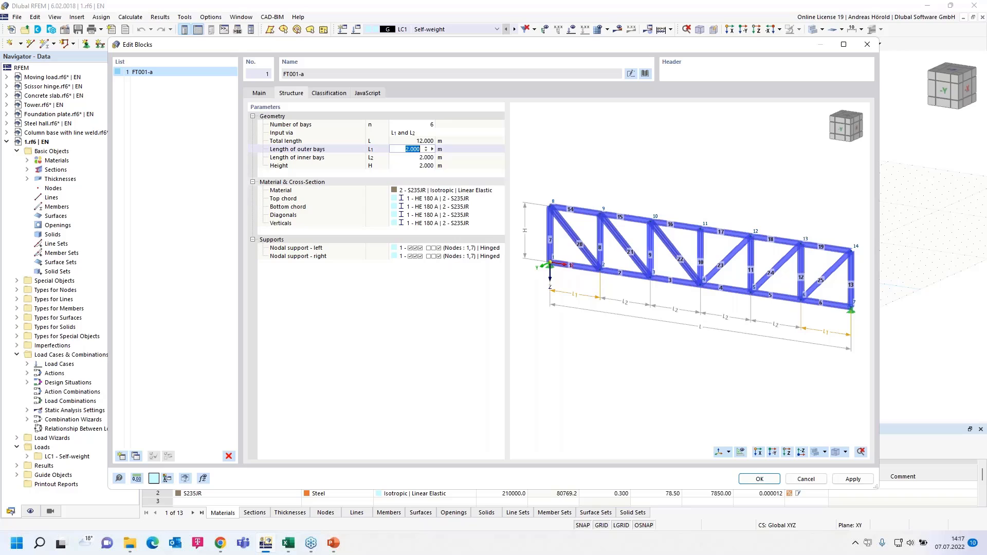
{"action": "type", "text": "3"}
{"action": "left_click", "coordinate": [419, 157]}
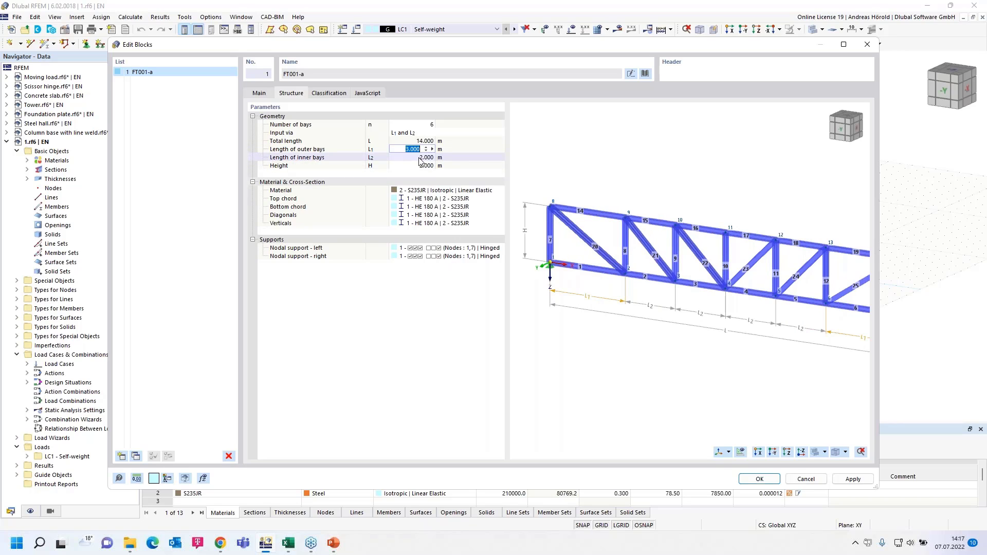
{"action": "type", "text": "3"}
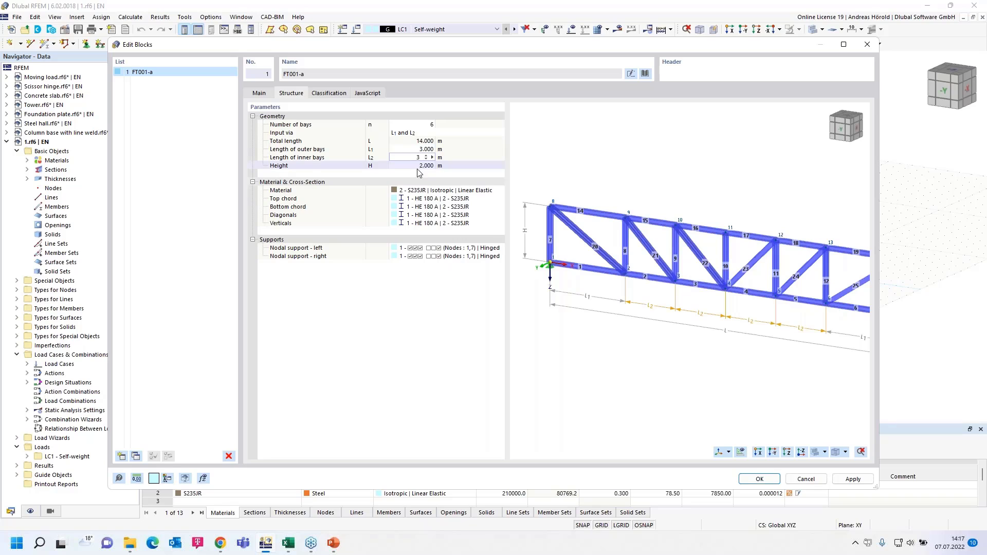
{"action": "key", "text": "Return"}
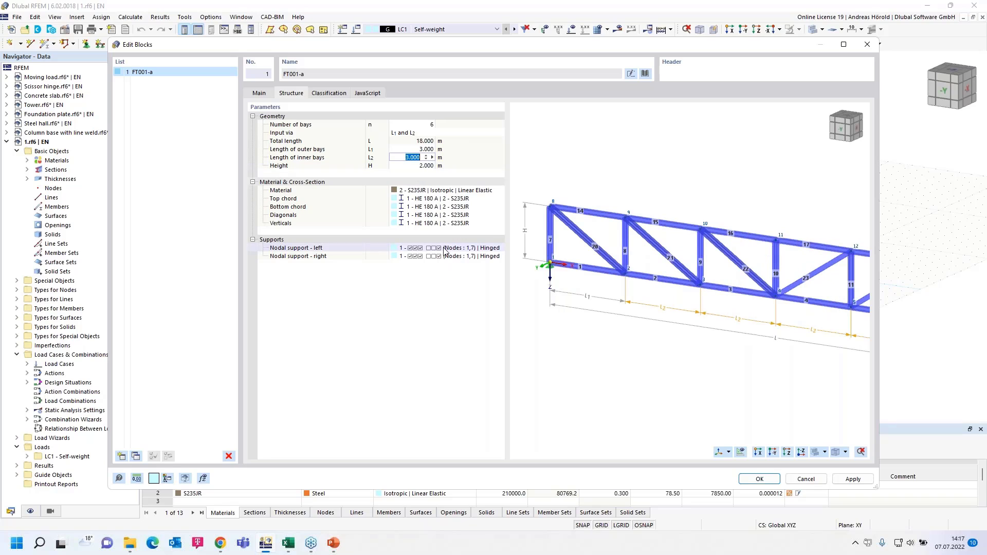
{"action": "left_click", "coordinate": [760, 480]}
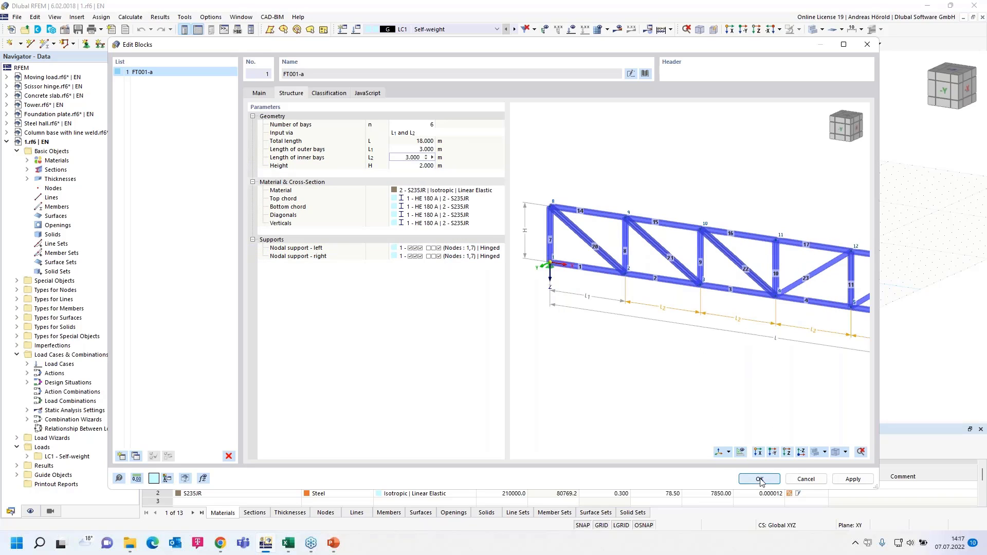
{"action": "scroll", "coordinate": [797, 322], "scroll_direction": "up", "scroll_amount": 4}
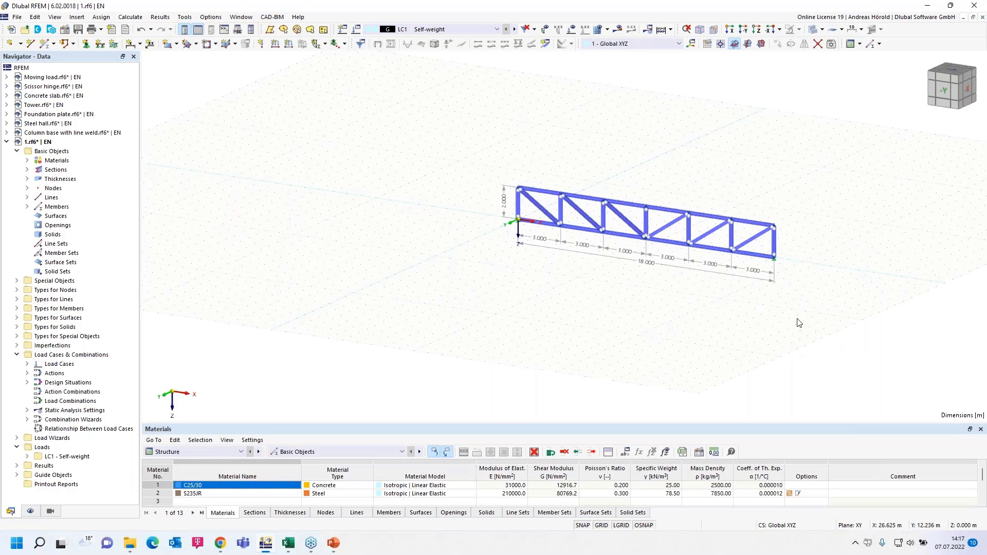
Switch to the Tower model and display the support reactions of load case LC2 - Wind with the loads hidden
{"action": "scroll", "coordinate": [624, 293], "scroll_direction": "down", "scroll_amount": 1}
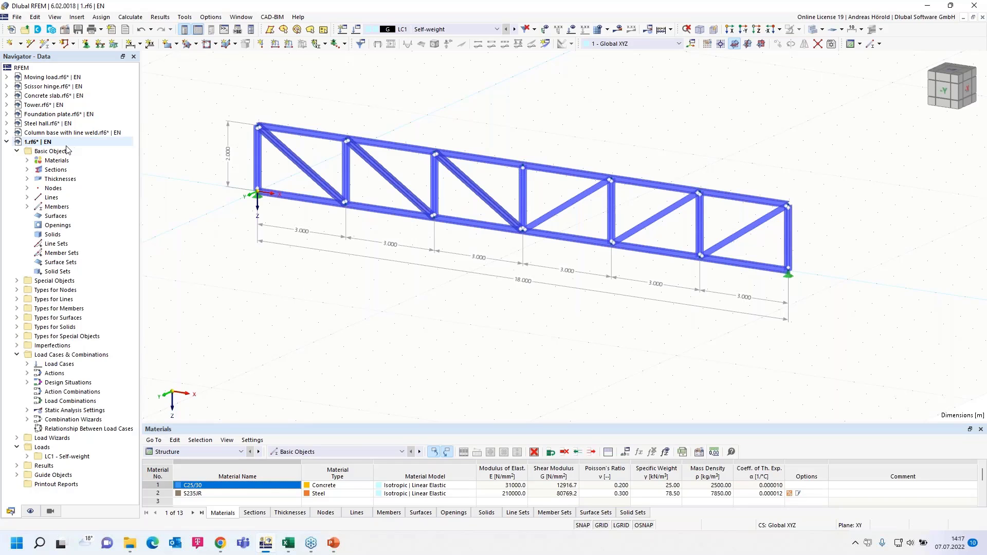
{"action": "left_click", "coordinate": [37, 107]}
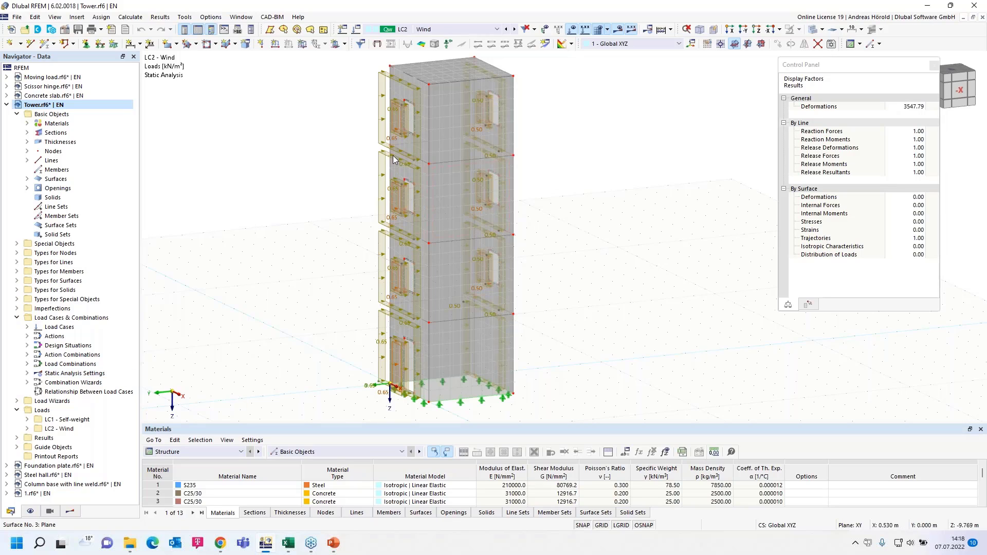
{"action": "left_click", "coordinate": [70, 511]}
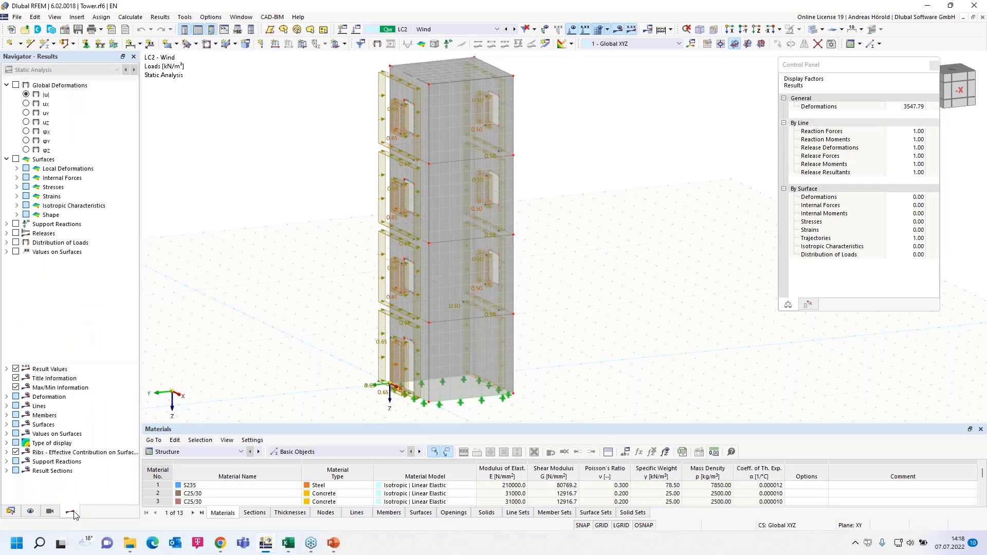
{"action": "left_click", "coordinate": [16, 224]}
{"action": "scroll", "coordinate": [576, 382], "scroll_direction": "up", "scroll_amount": 2}
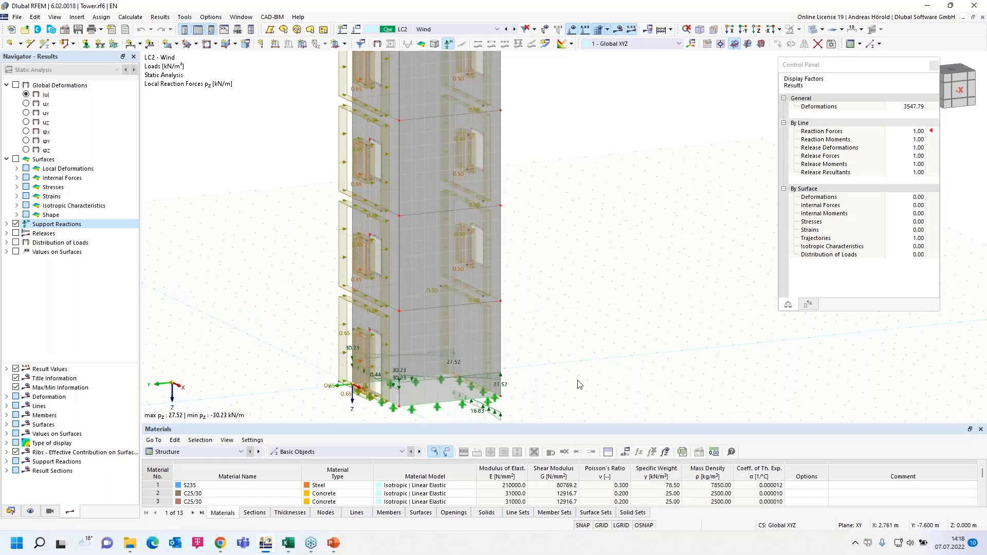
{"action": "left_click", "coordinate": [571, 30]}
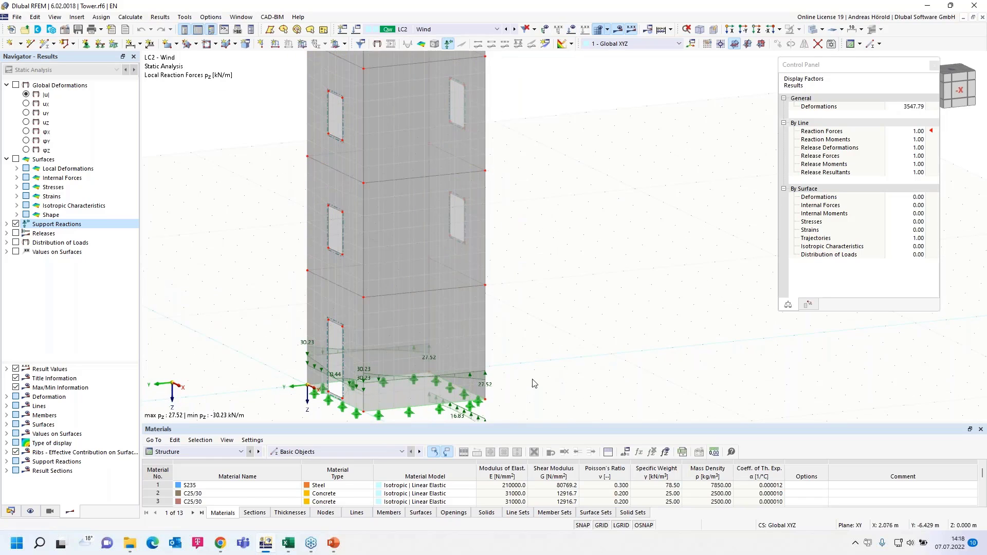
{"action": "scroll", "coordinate": [533, 379], "scroll_direction": "up", "scroll_amount": 1}
{"action": "middle_click_drag", "start_coordinate": [532, 383], "coordinate": [582, 295]}
{"action": "scroll", "coordinate": [582, 296], "scroll_direction": "up", "scroll_amount": 1}
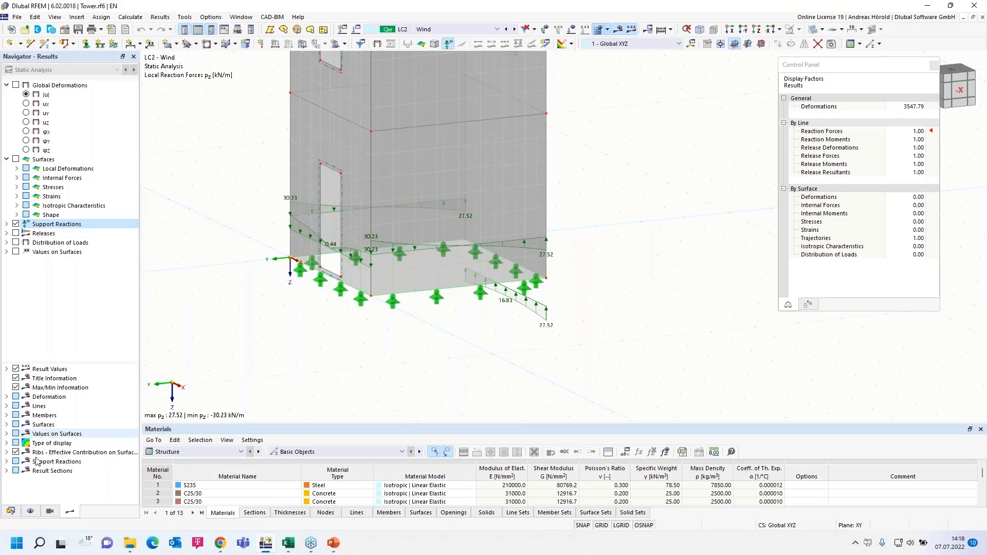
View the Foundation plate model, then return to the Tower model
{"action": "left_click", "coordinate": [13, 511]}
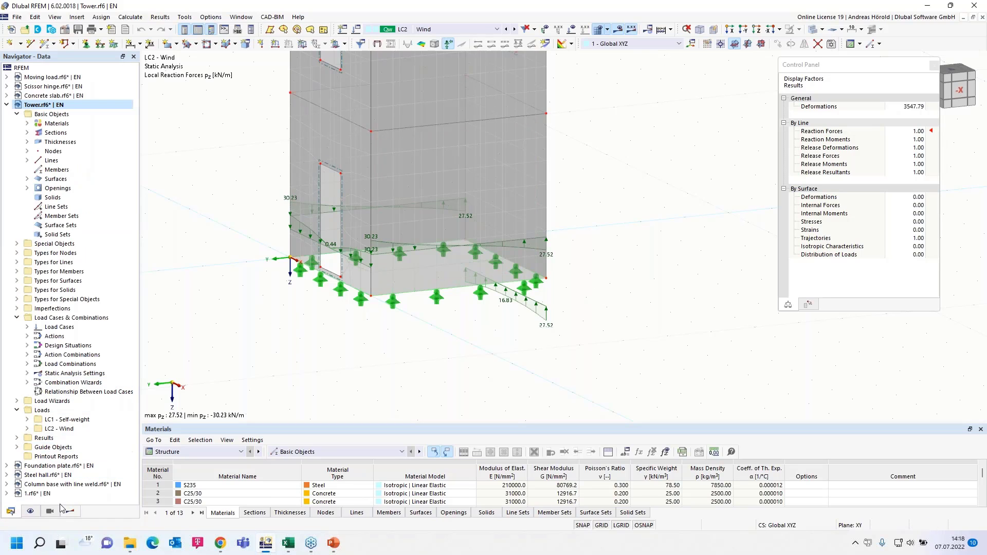
{"action": "left_click", "coordinate": [51, 466]}
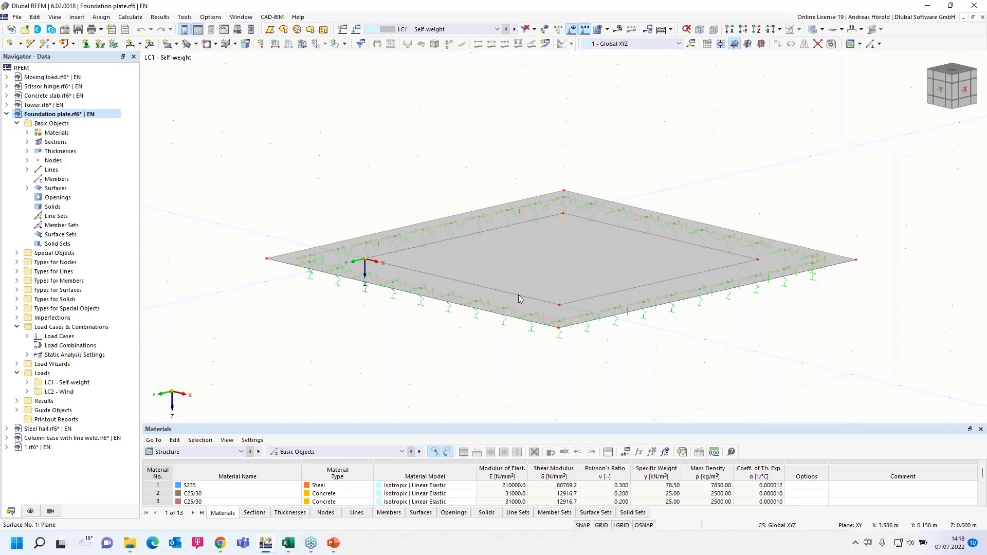
{"action": "left_click", "coordinate": [35, 105]}
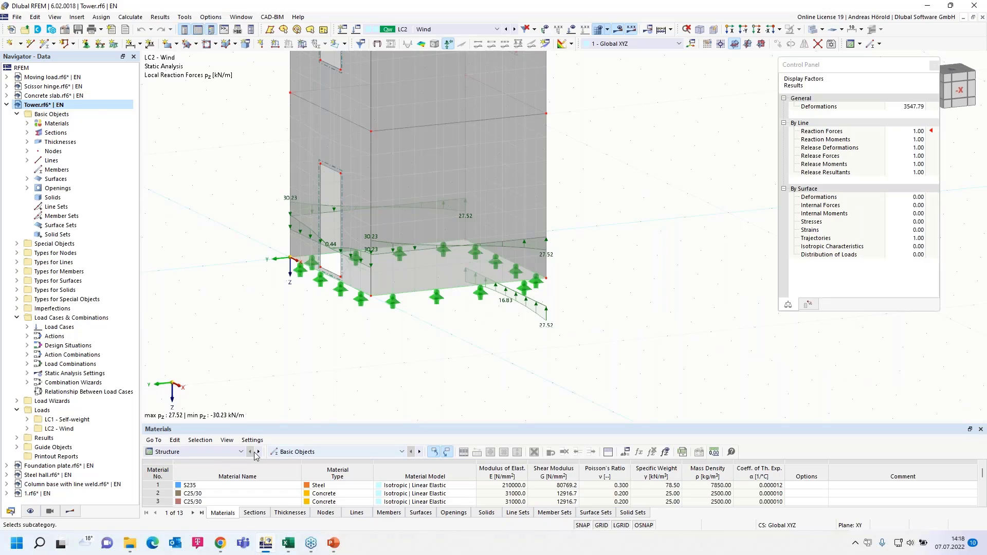
Show the static analysis results by line in an enlarged table, listing the support forces of load case LC2 - Wind
{"action": "left_click_drag", "start_coordinate": [280, 426], "coordinate": [278, 339]}
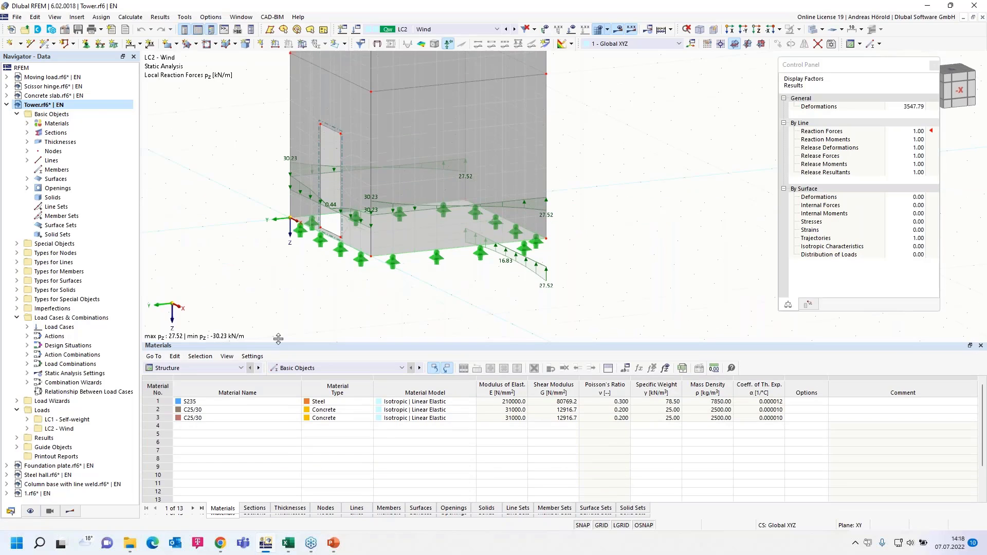
{"action": "left_click", "coordinate": [216, 368]}
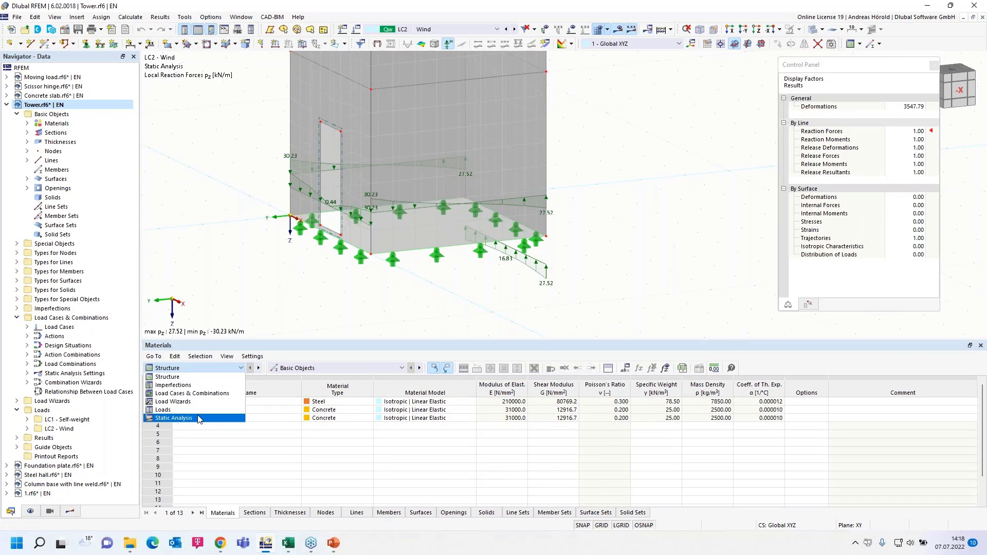
{"action": "left_click", "coordinate": [199, 418]}
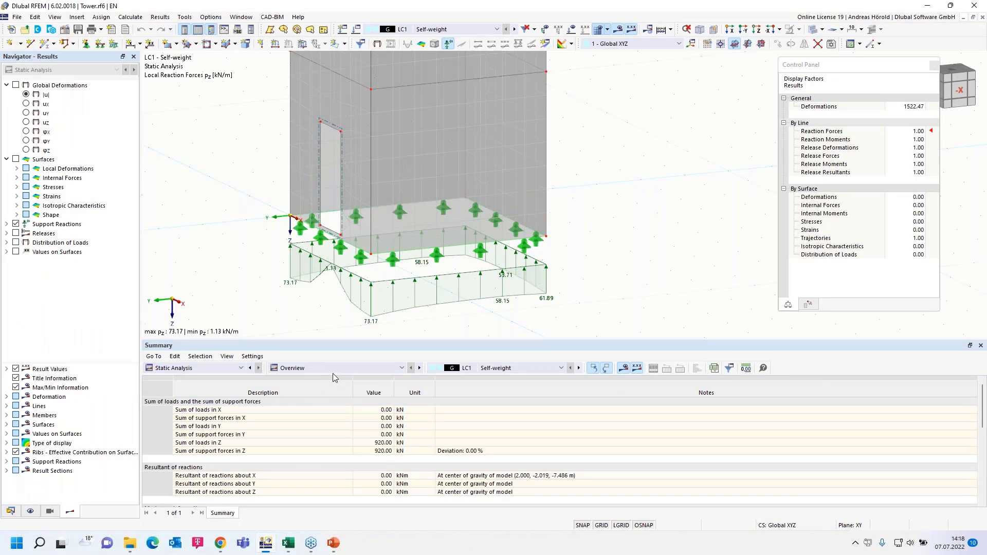
{"action": "left_click", "coordinate": [338, 368]}
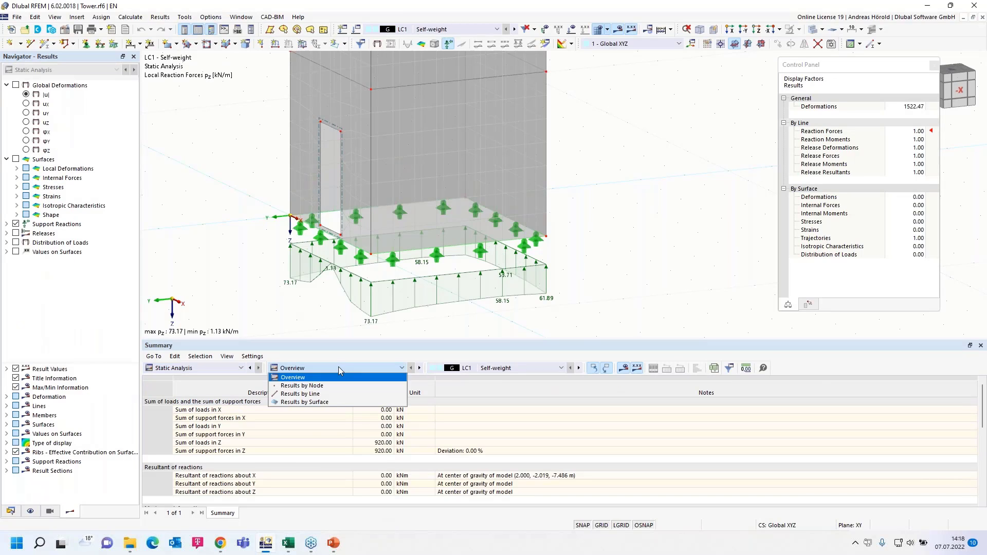
{"action": "left_click", "coordinate": [334, 396]}
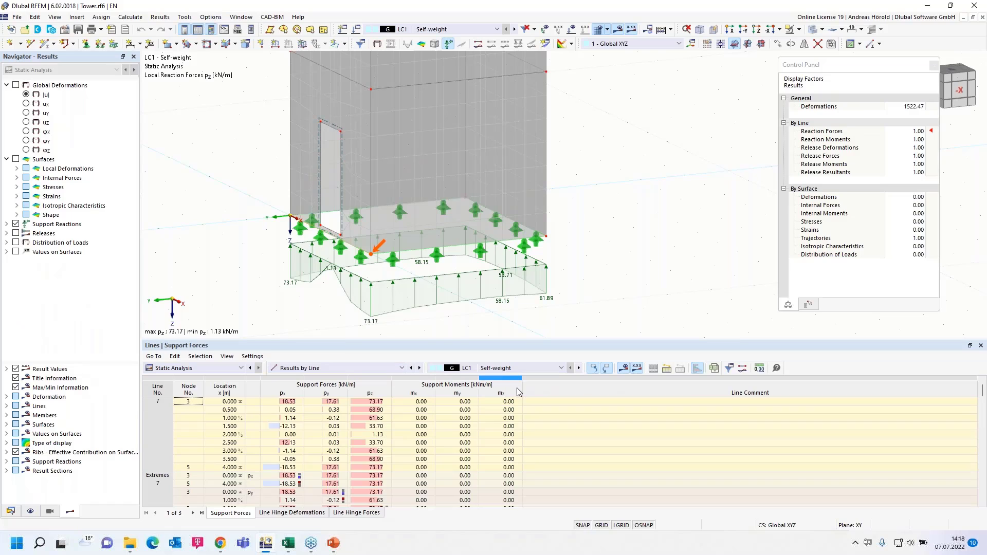
{"action": "left_click", "coordinate": [579, 369]}
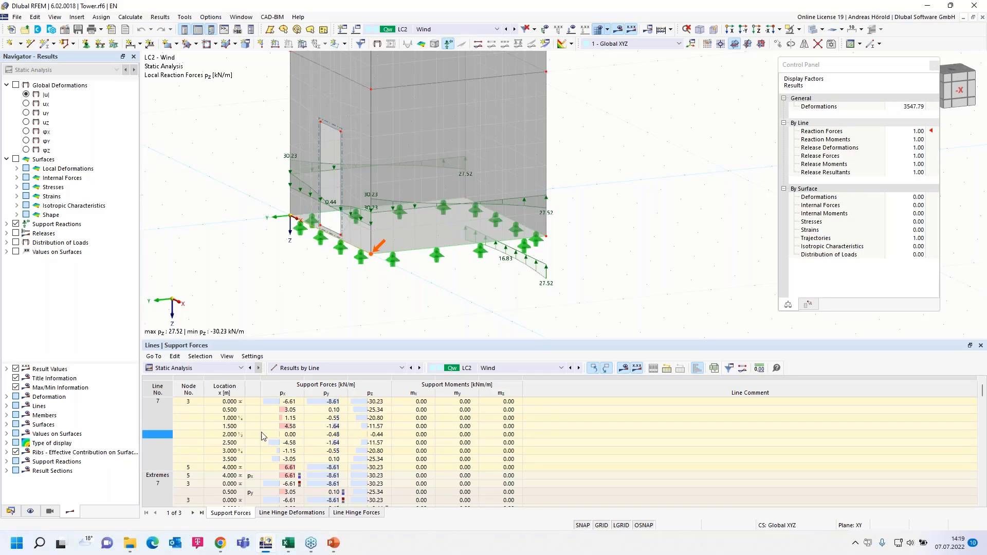
Export the table of line support forces to Excel, check the exported rows and minimize the workbook
{"action": "left_click", "coordinate": [714, 368]}
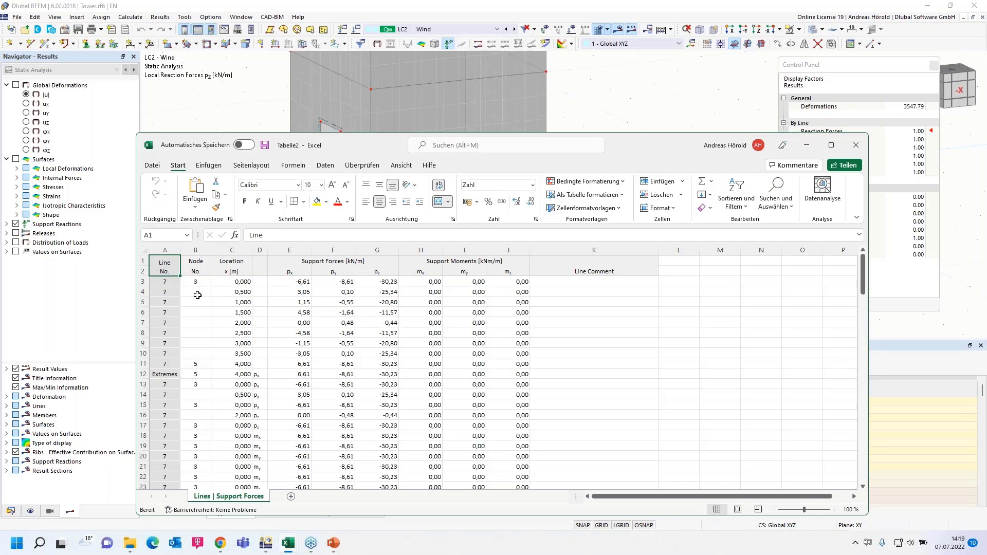
{"action": "scroll", "coordinate": [224, 416], "scroll_direction": "down", "scroll_amount": 14}
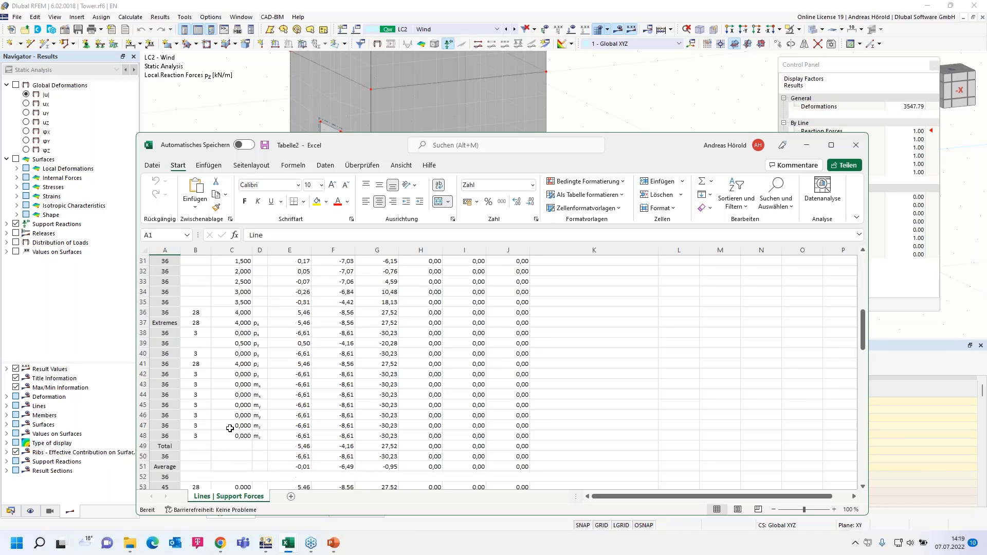
{"action": "scroll", "coordinate": [224, 416], "scroll_direction": "up", "scroll_amount": 3}
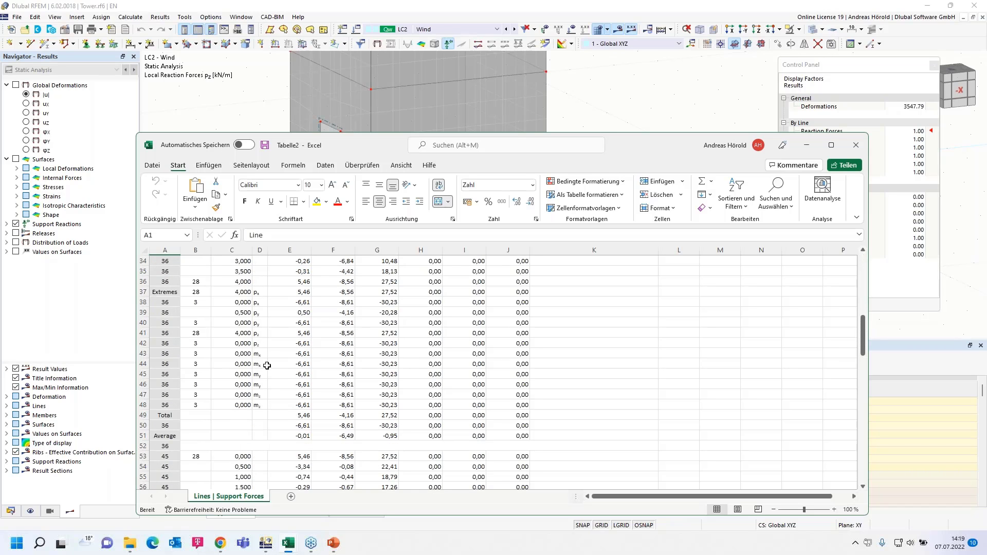
{"action": "left_click", "coordinate": [806, 145]}
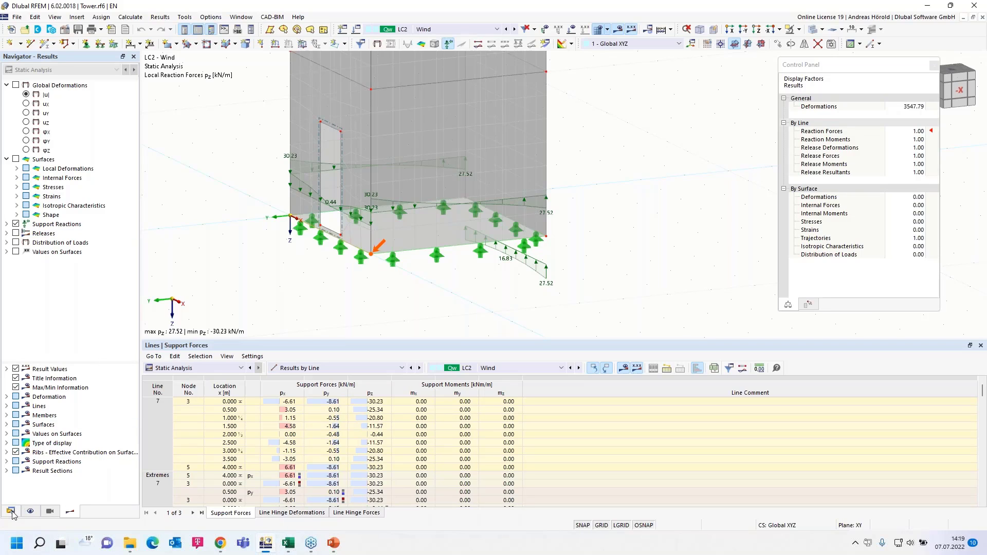
Collapse the Tower model's data tree and make the Foundation plate model active
{"action": "left_click", "coordinate": [11, 512]}
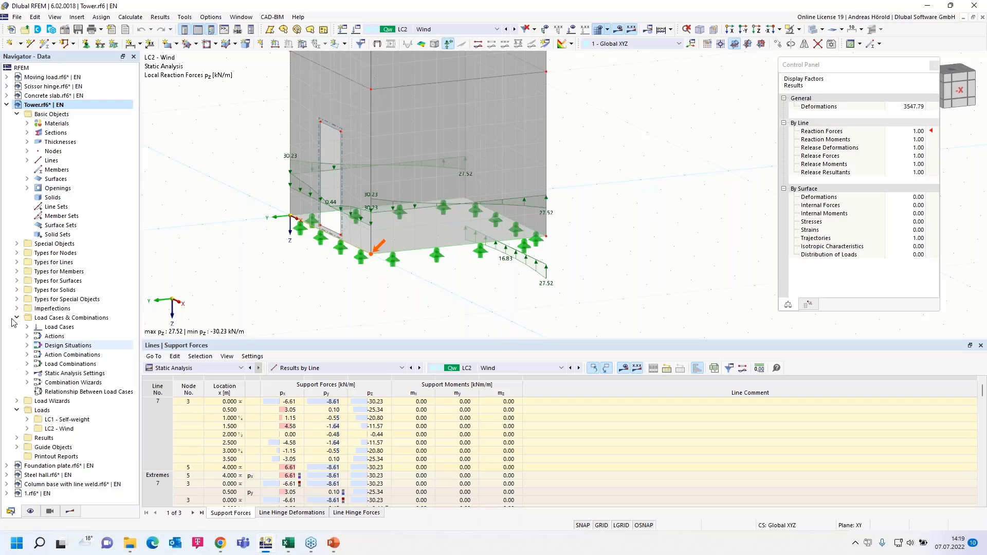
{"action": "left_click", "coordinate": [6, 105]}
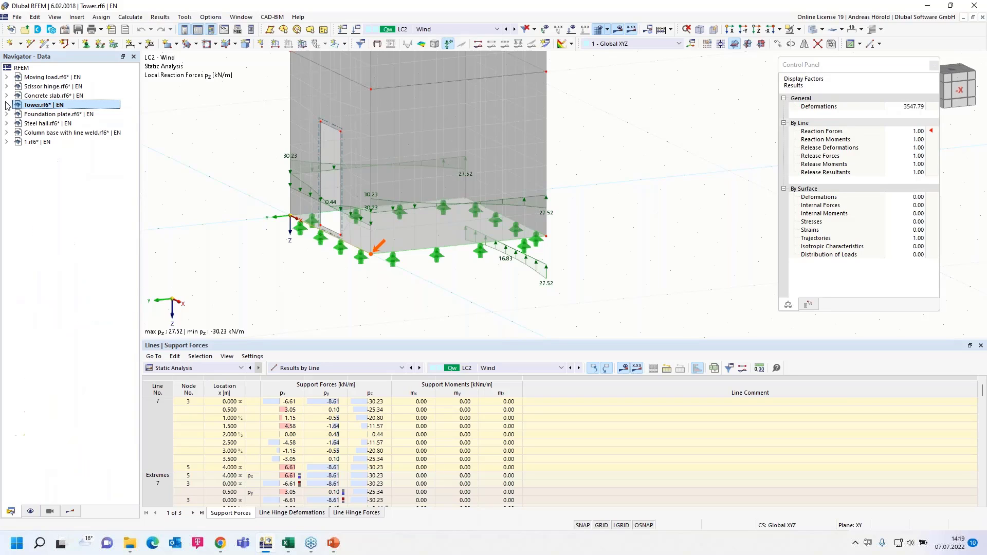
{"action": "left_click", "coordinate": [64, 115]}
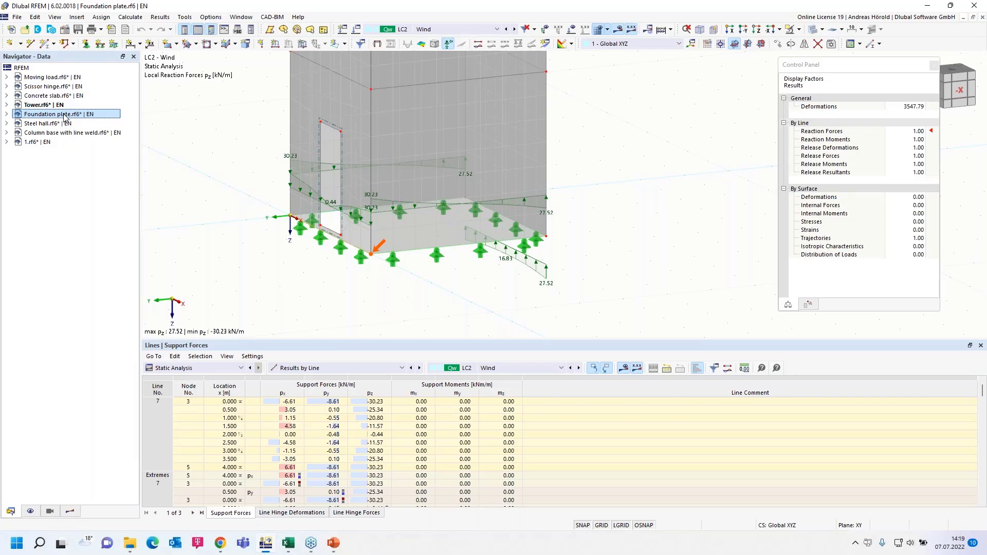
{"action": "double_click", "coordinate": [64, 116]}
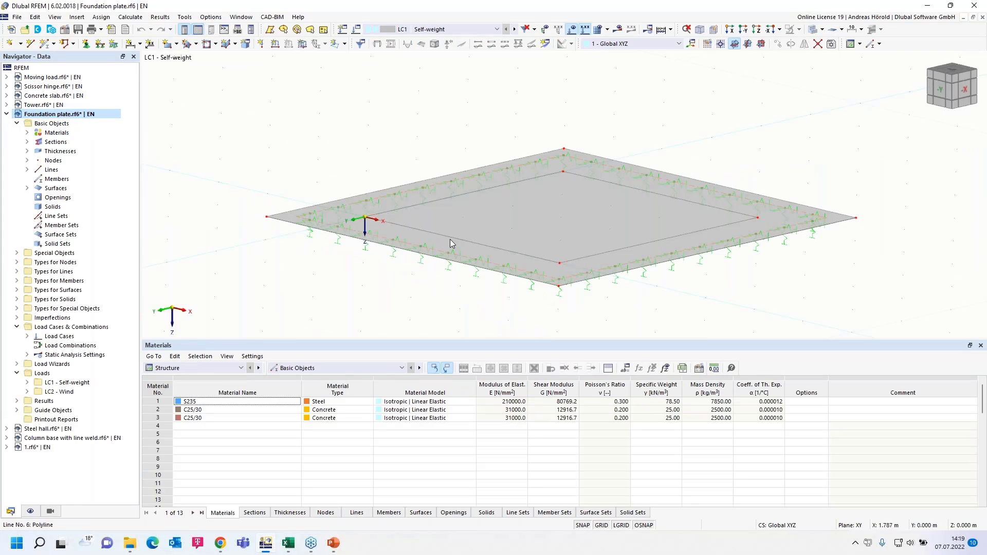
Start a new line load on line 6 of the foundation plate's inner outline with a Varying load distribution
{"action": "left_click", "coordinate": [449, 237]}
{"action": "left_click", "coordinate": [275, 44]}
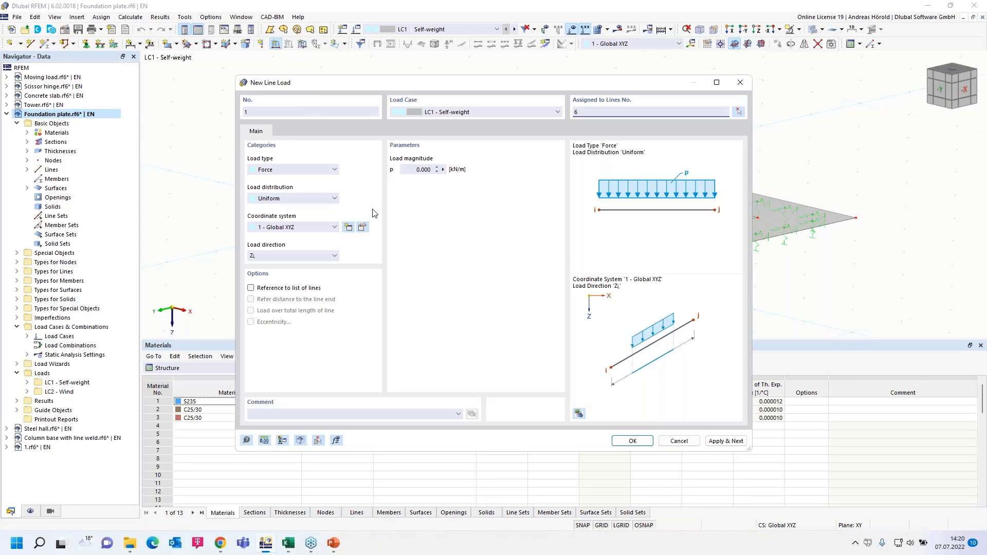
{"action": "left_click", "coordinate": [295, 198]}
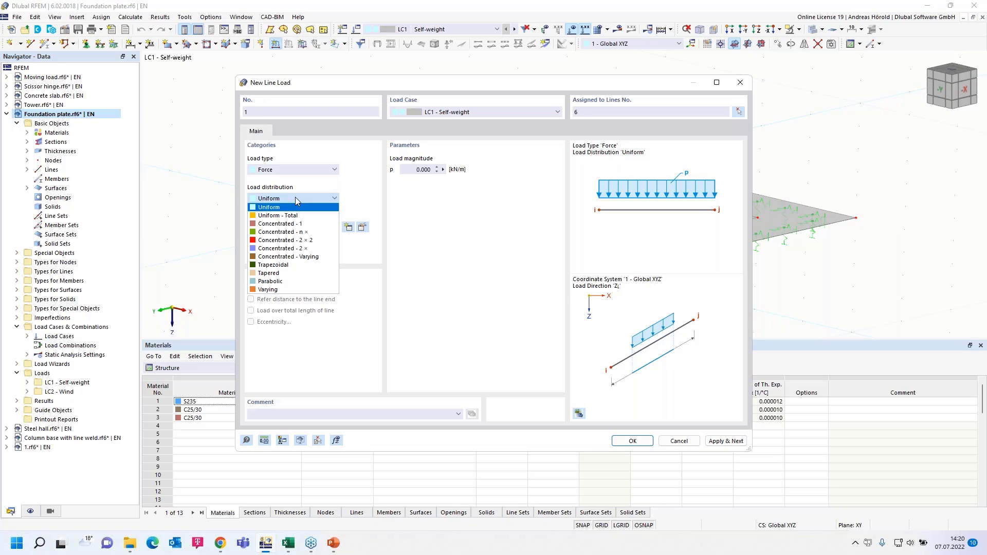
{"action": "left_click", "coordinate": [297, 291]}
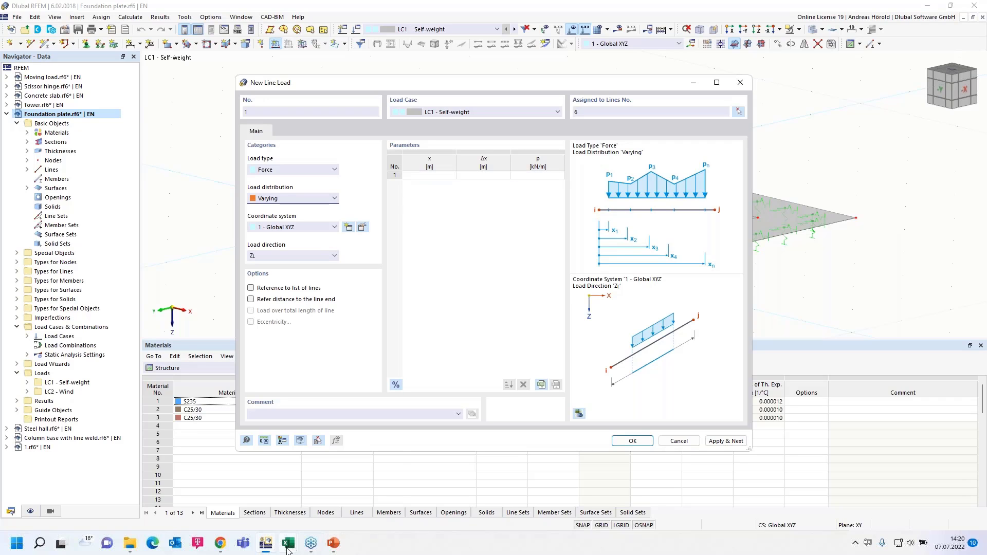
Copy line 7's x locations (C3:C11) from the exported Tabelle2 workbook into the varying line load's x column
{"action": "mouse_move", "coordinate": [288, 549]}
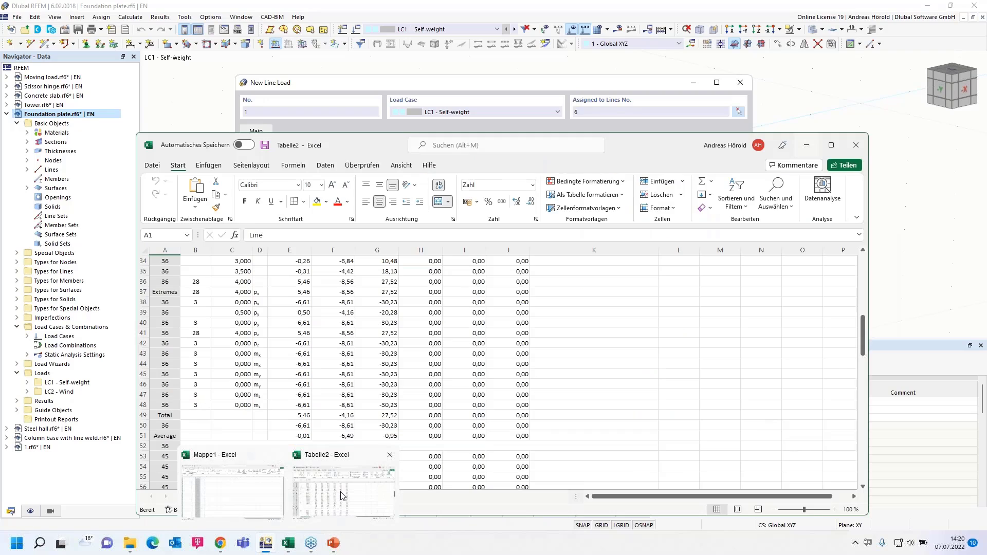
{"action": "left_click", "coordinate": [342, 495]}
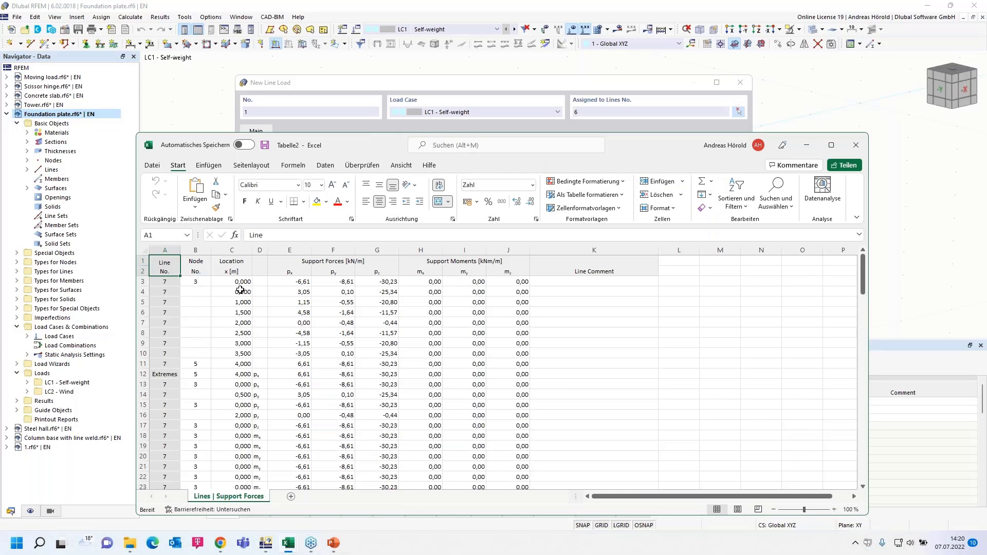
{"action": "left_click_drag", "start_coordinate": [239, 280], "coordinate": [237, 362]}
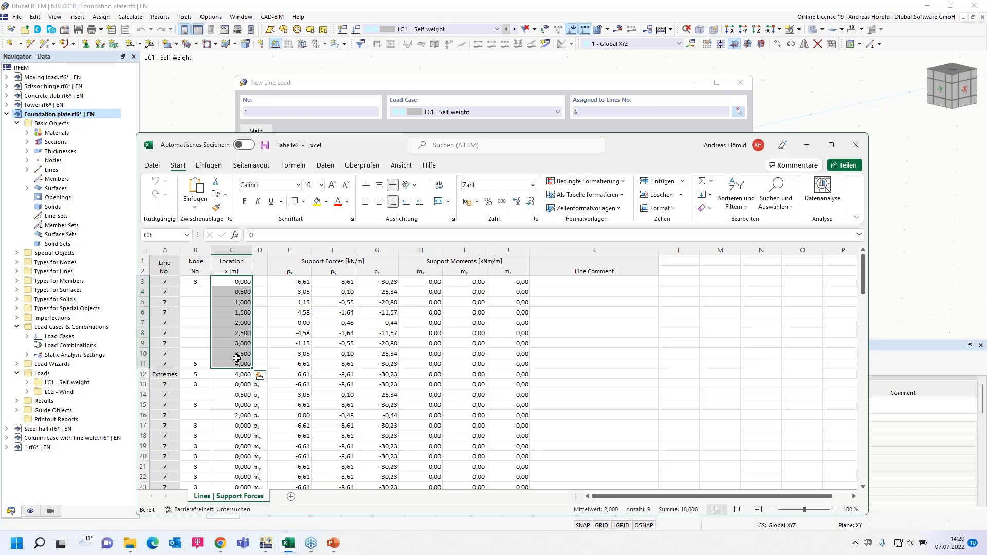
{"action": "key", "text": "ctrl+c"}
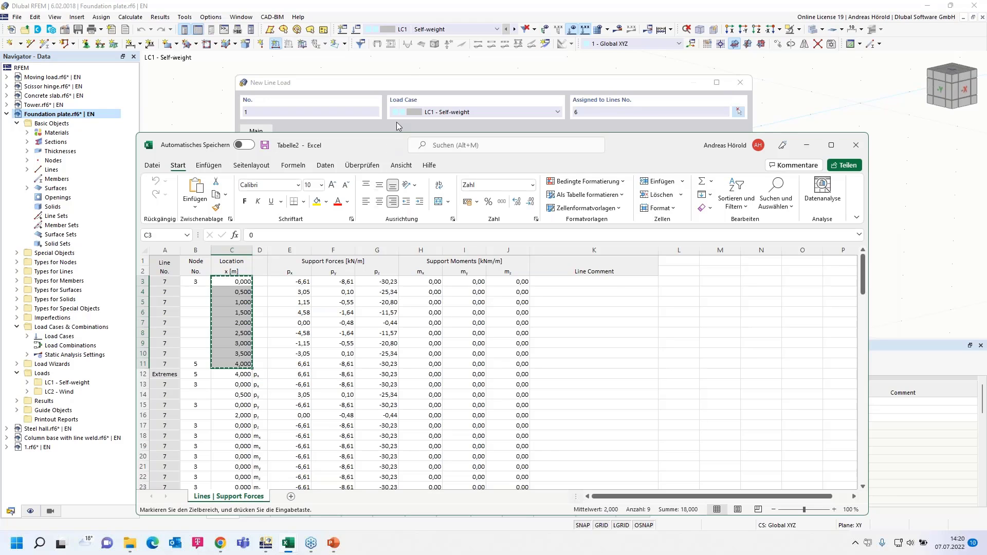
{"action": "left_click", "coordinate": [412, 84]}
{"action": "left_click", "coordinate": [439, 176]}
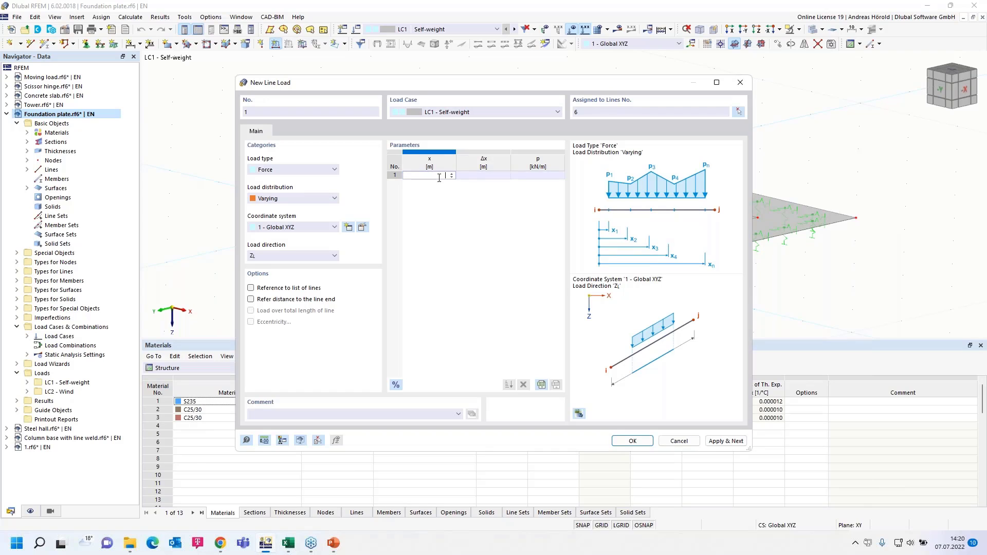
{"action": "key", "text": "ctrl+v"}
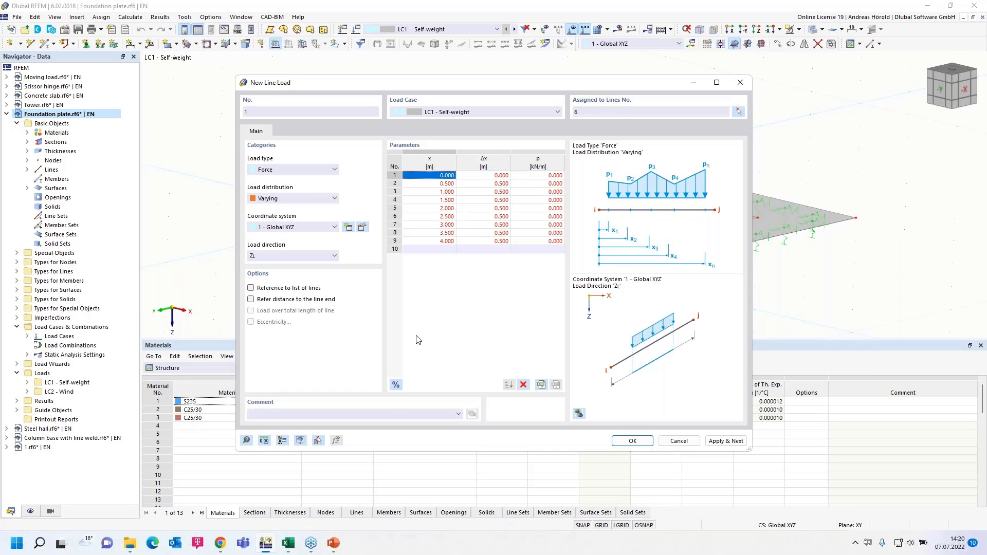
Copy line 7's pz support forces (G3:G11) from the Tabelle2 workbook into the varying line load's p column and create the load
{"action": "mouse_move", "coordinate": [286, 544]}
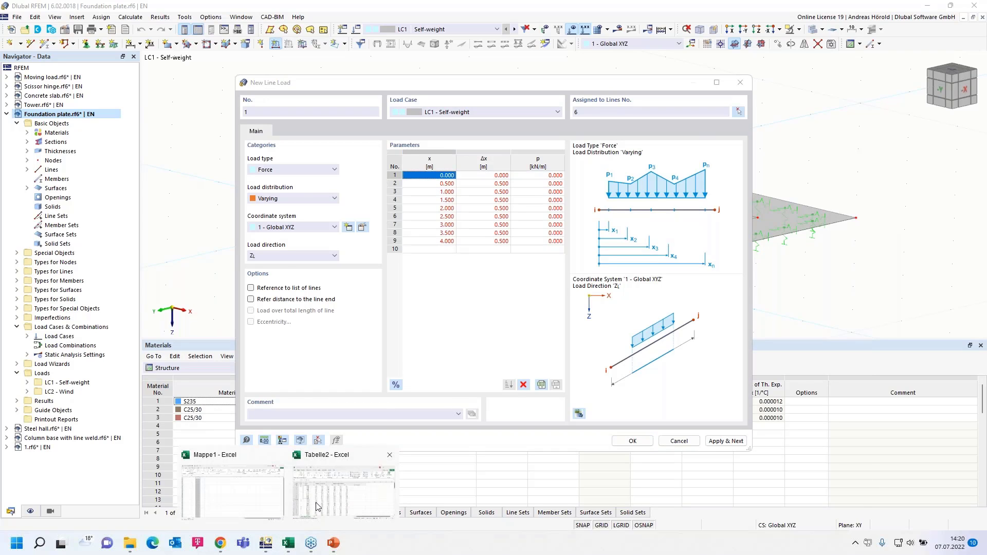
{"action": "left_click", "coordinate": [360, 498]}
{"action": "left_click_drag", "start_coordinate": [387, 281], "coordinate": [378, 364]}
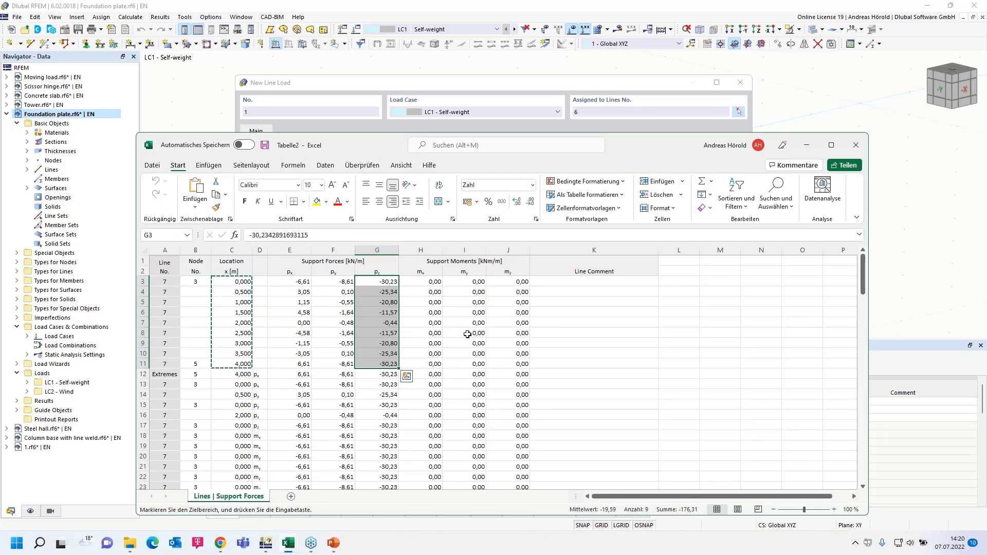
{"action": "key", "text": "ctrl+c"}
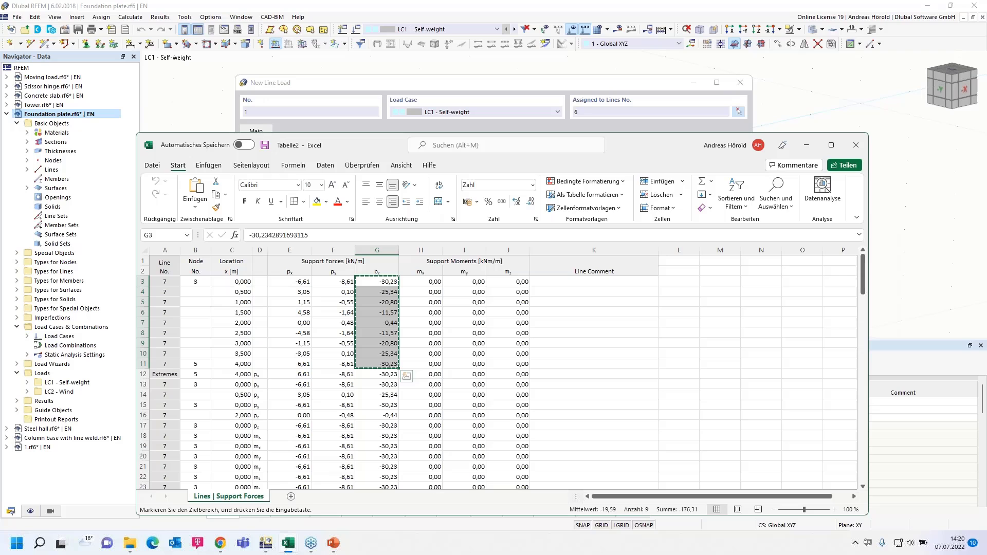
{"action": "left_click", "coordinate": [263, 549]}
{"action": "left_click", "coordinate": [545, 175]}
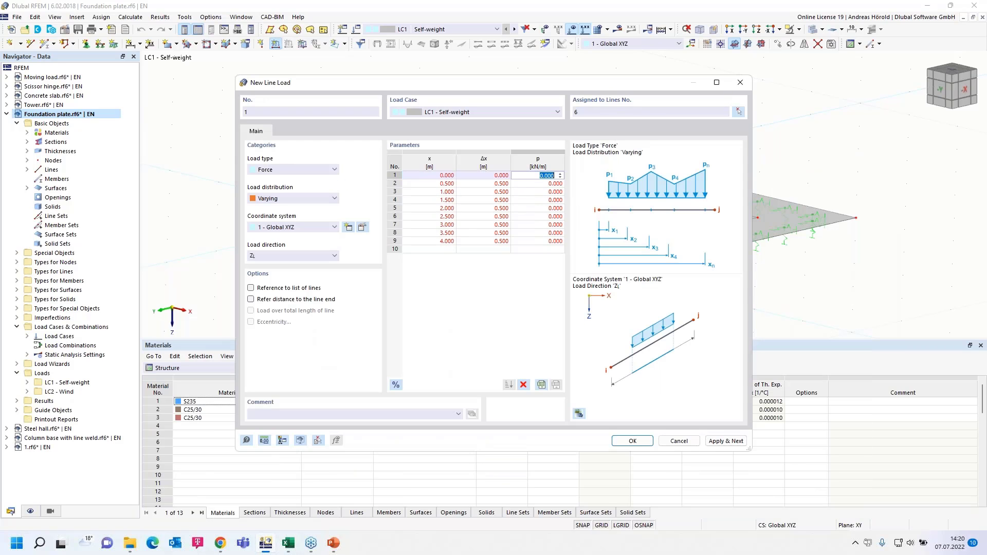
{"action": "key", "text": "ctrl+v"}
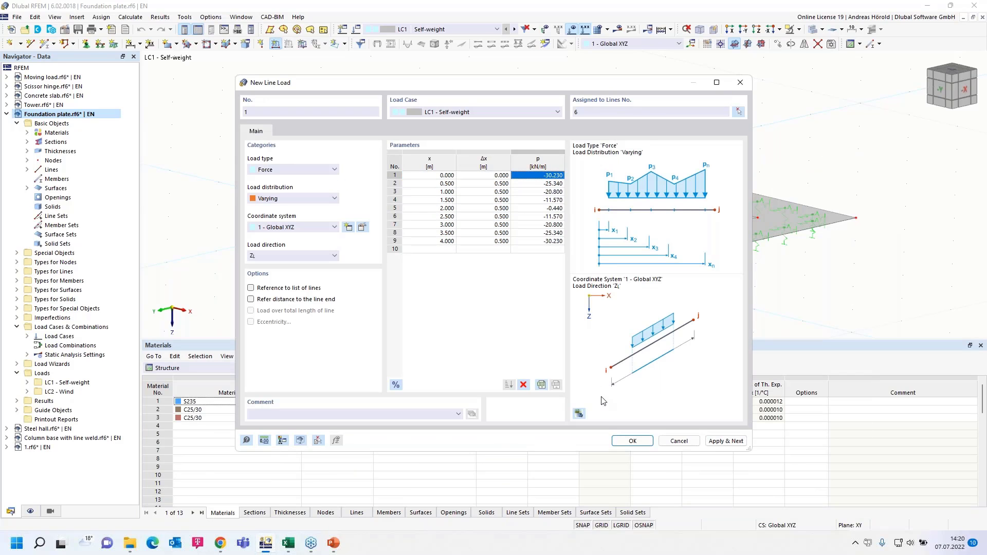
{"action": "left_click", "coordinate": [633, 441]}
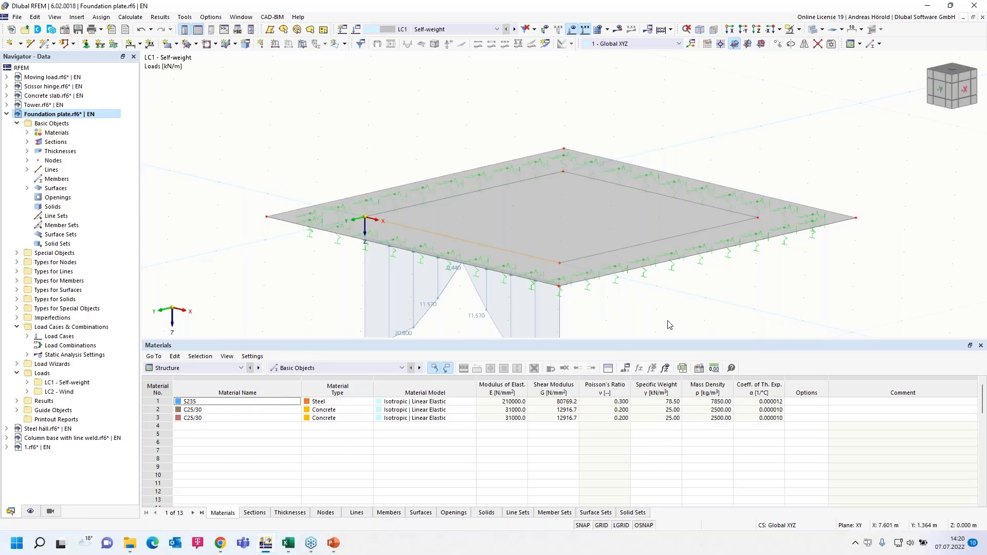
Start a new line load on line 7 of the foundation plate's inner outline with a Varying load distribution
{"action": "middle_click_drag", "start_coordinate": [670, 325], "coordinate": [584, 219], "text": "ctrl"}
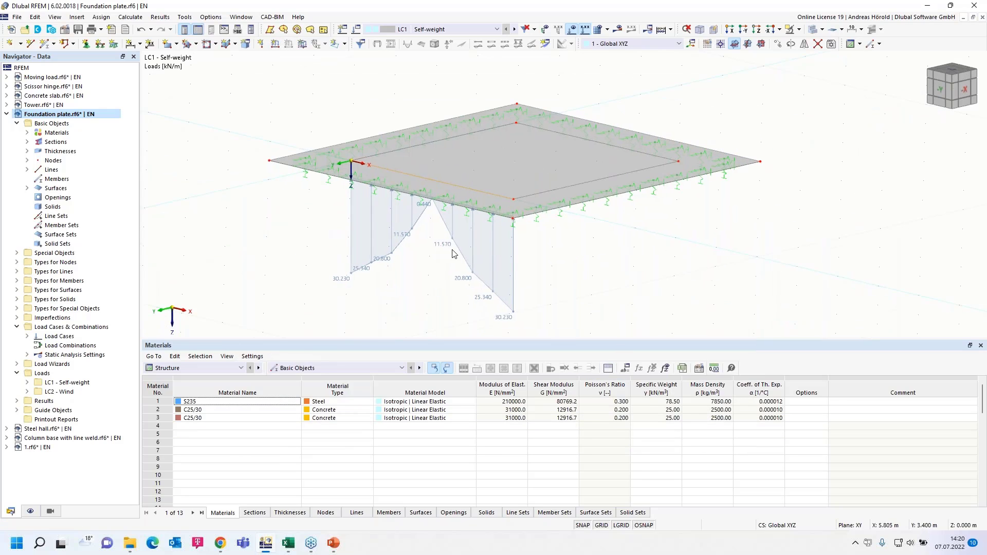
{"action": "left_click", "coordinate": [556, 192]}
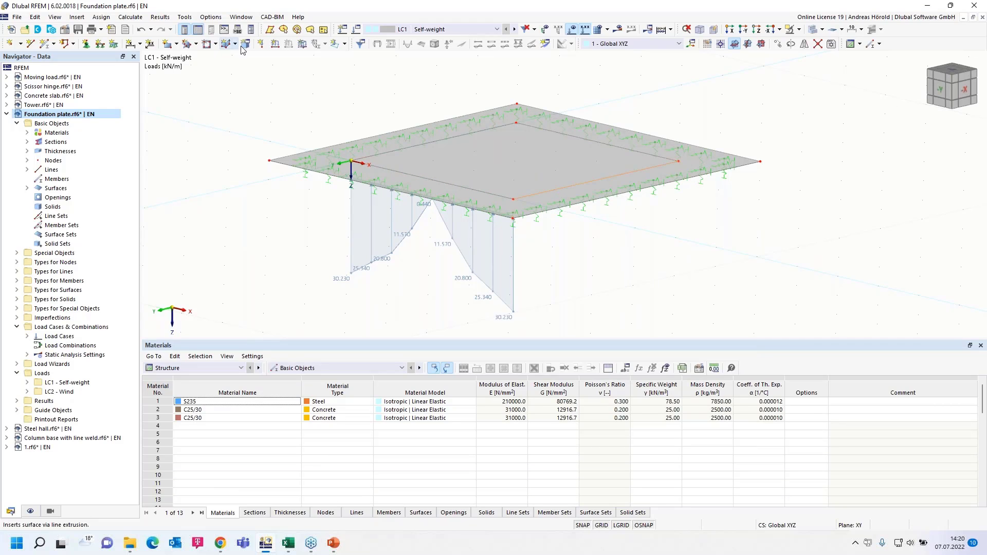
{"action": "left_click", "coordinate": [276, 44]}
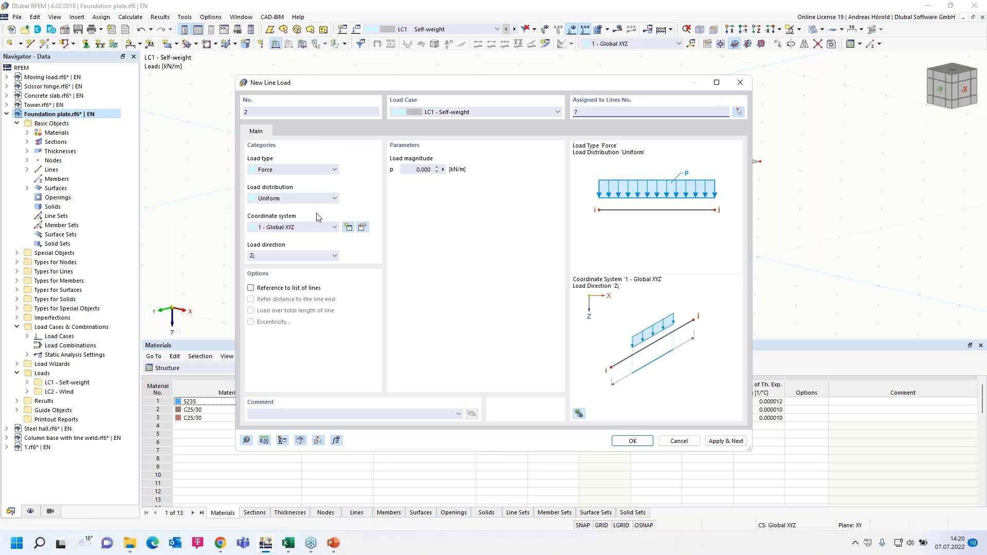
{"action": "left_click", "coordinate": [289, 200]}
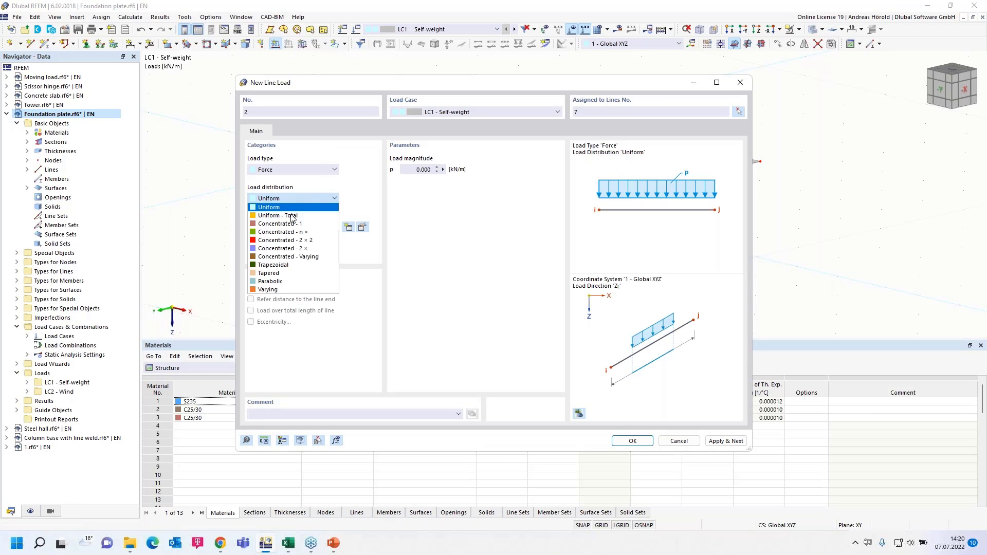
{"action": "left_click", "coordinate": [292, 289]}
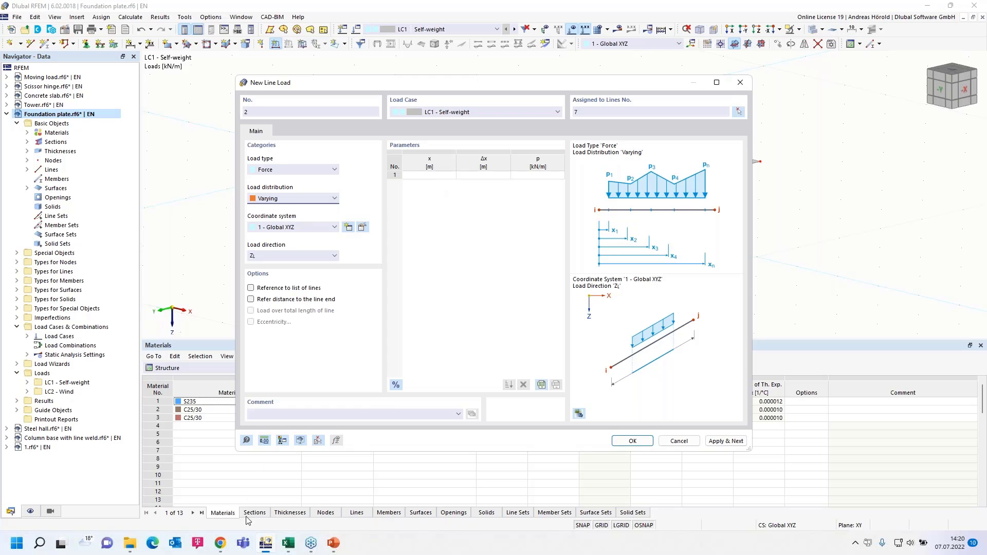
Copy line 36's x locations (C28:C36) from the Tabelle2 workbook into the x column of the new varying line load
{"action": "mouse_move", "coordinate": [286, 550]}
{"action": "left_click", "coordinate": [323, 497]}
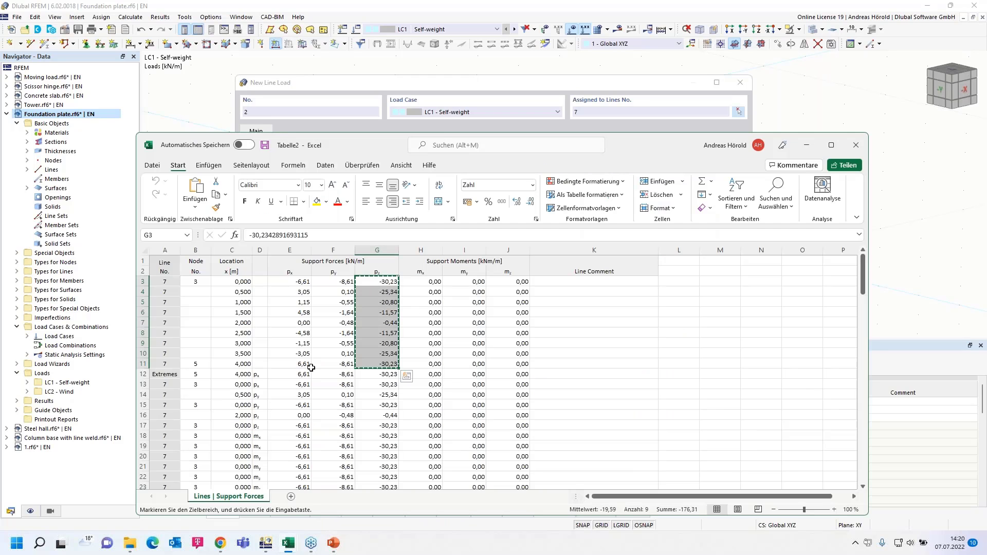
{"action": "scroll", "coordinate": [302, 337], "scroll_direction": "down", "scroll_amount": 5}
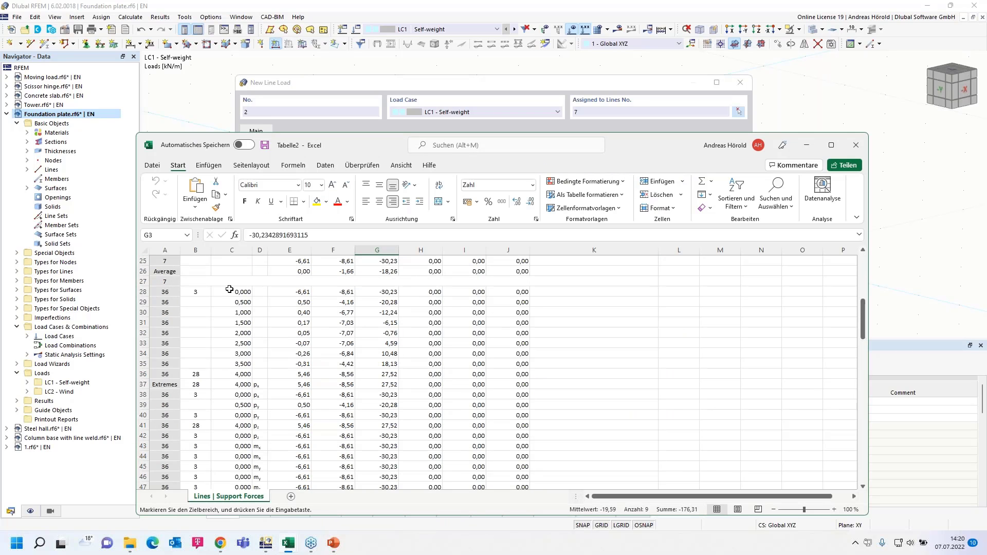
{"action": "left_click_drag", "start_coordinate": [231, 292], "coordinate": [229, 373]}
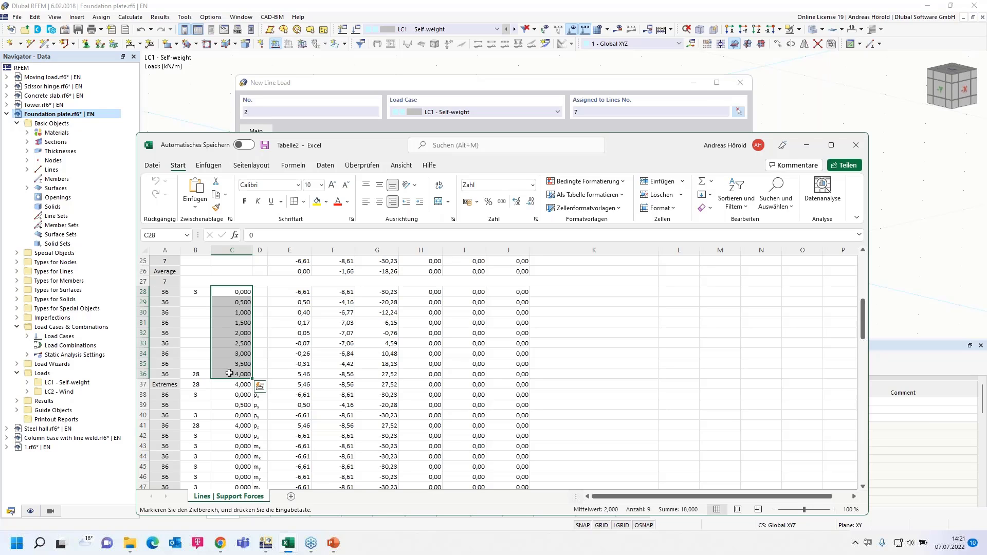
{"action": "key", "text": "ctrl+c"}
{"action": "mouse_move", "coordinate": [330, 551]}
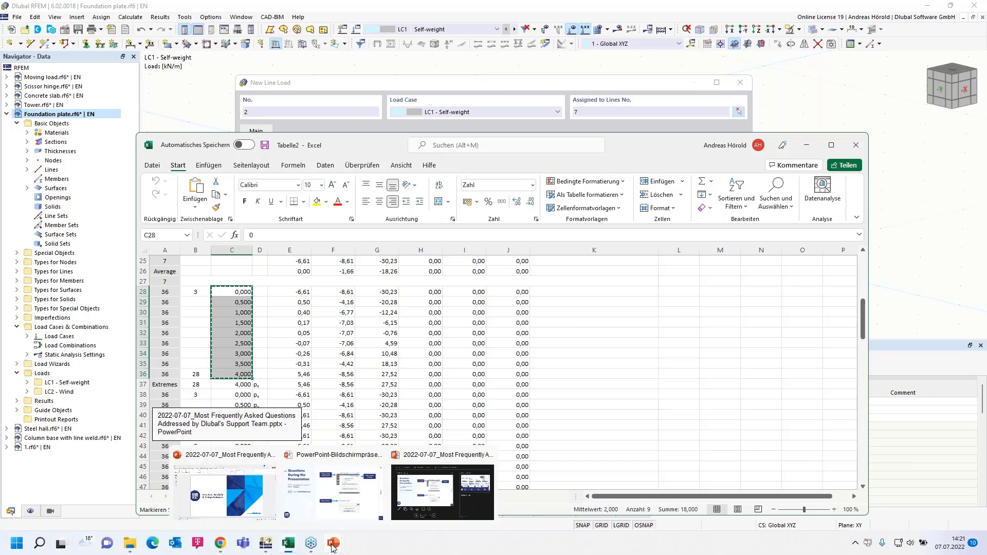
{"action": "left_click", "coordinate": [266, 544]}
{"action": "left_click", "coordinate": [445, 176]}
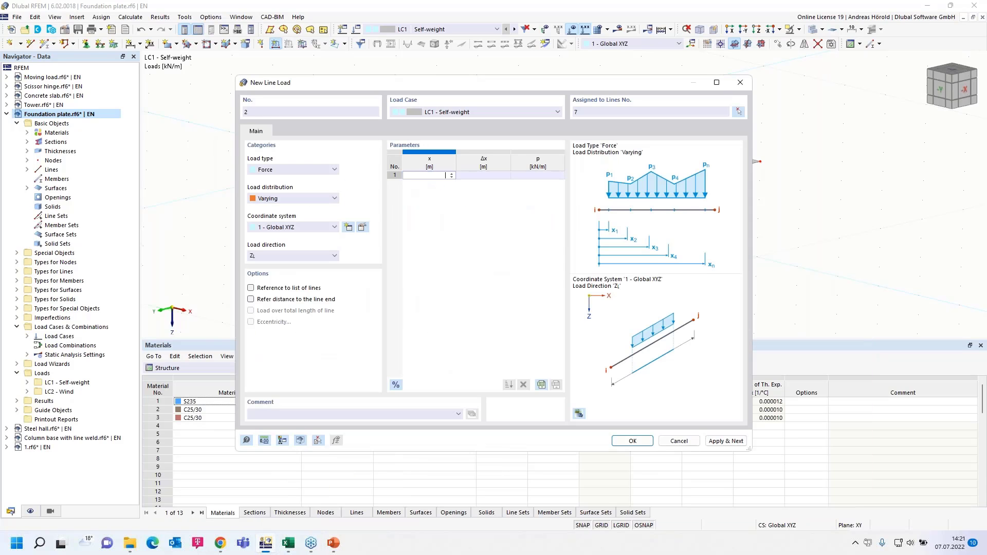
{"action": "key", "text": "ctrl+v"}
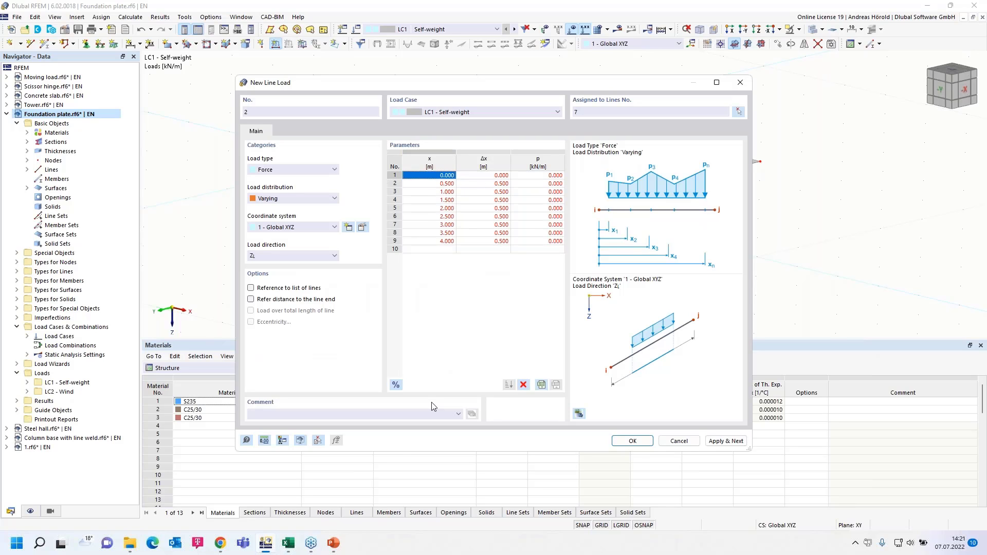
Copy line 36's pz support forces (G28:G36) from Tabelle2 into the load's p column and create the line load
{"action": "mouse_move", "coordinate": [288, 543]}
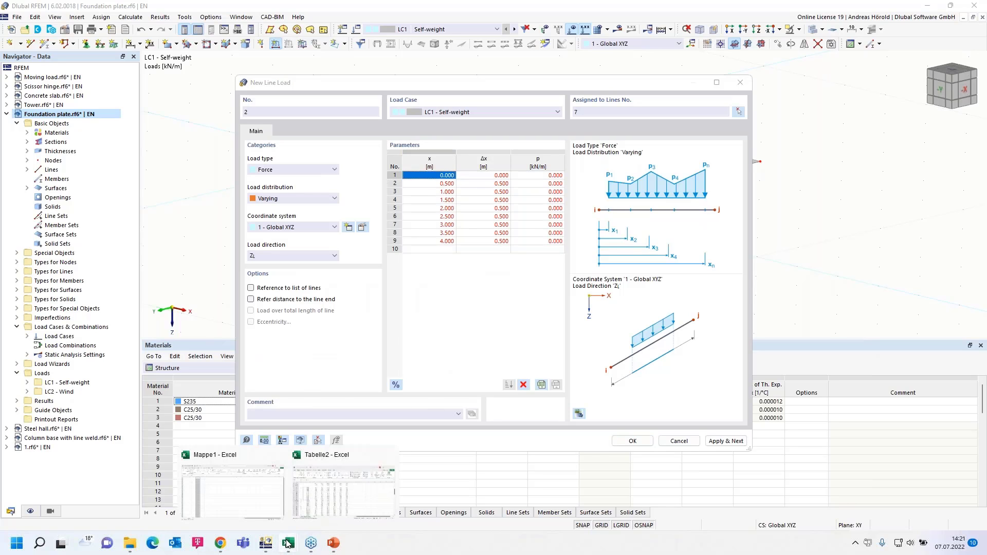
{"action": "left_click", "coordinate": [312, 497]}
{"action": "left_click_drag", "start_coordinate": [385, 292], "coordinate": [385, 375]}
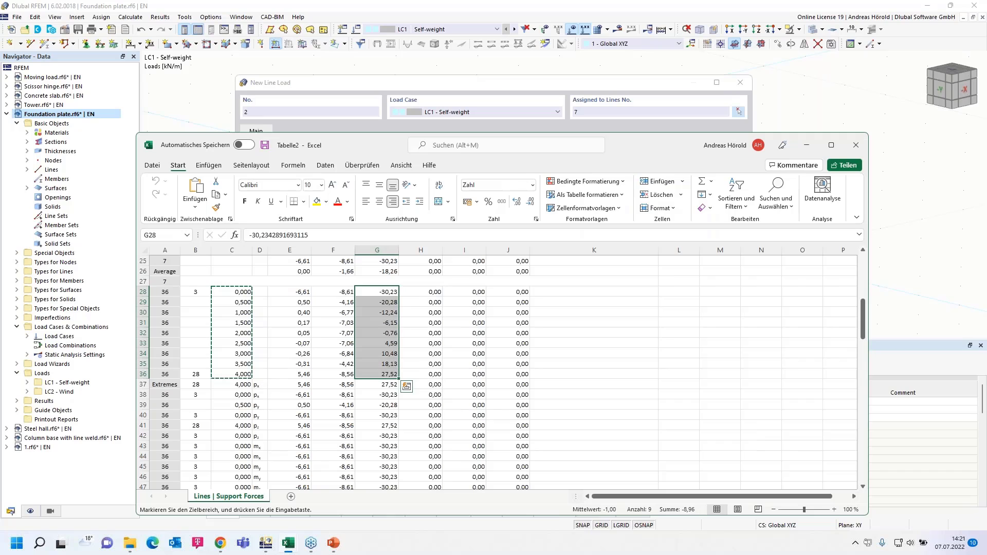
{"action": "key", "text": "ctrl+c"}
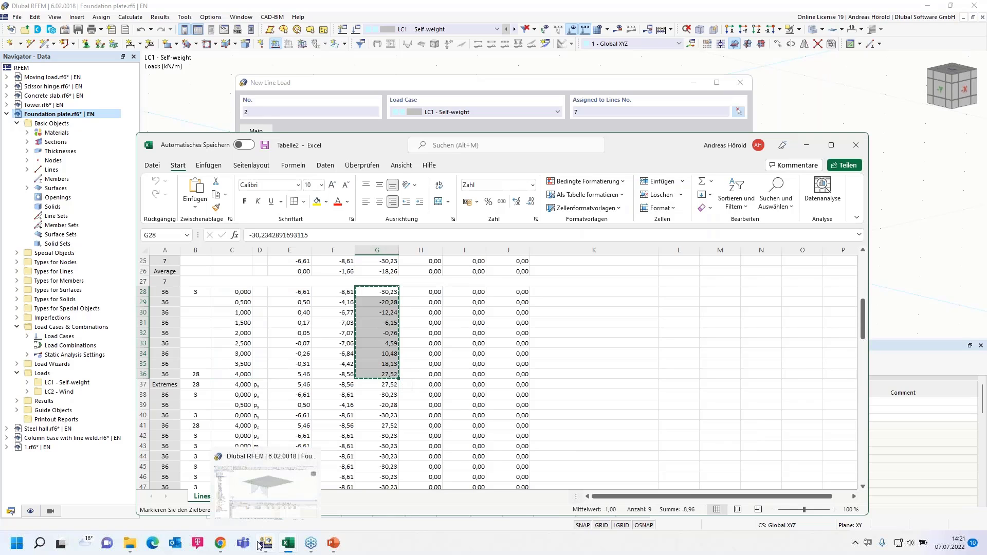
{"action": "left_click", "coordinate": [265, 543]}
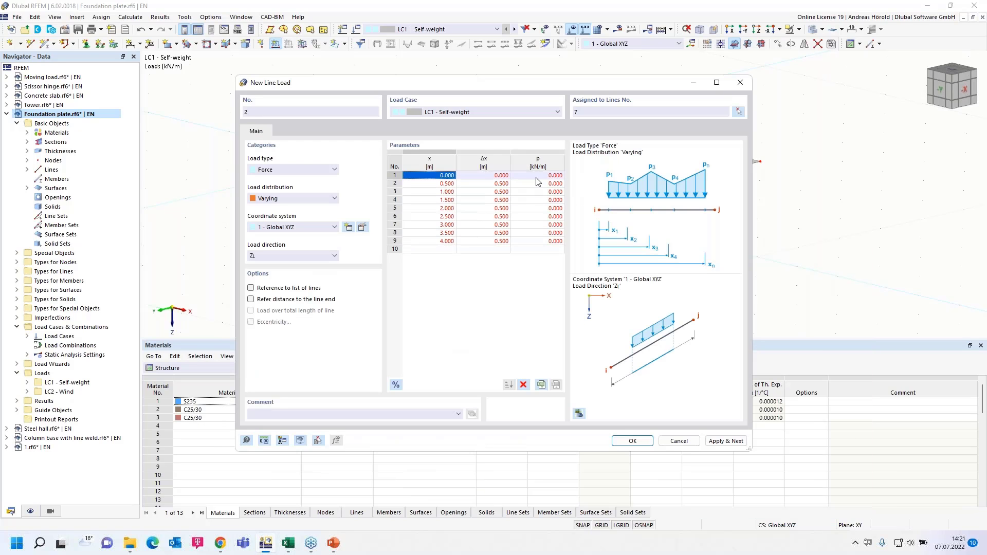
{"action": "key", "text": "ctrl+v"}
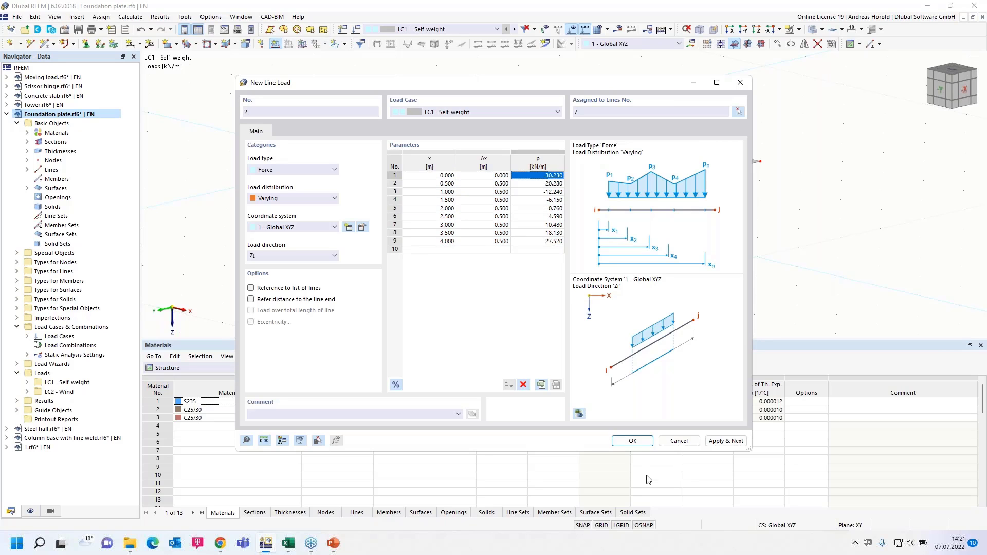
{"action": "left_click", "coordinate": [632, 441]}
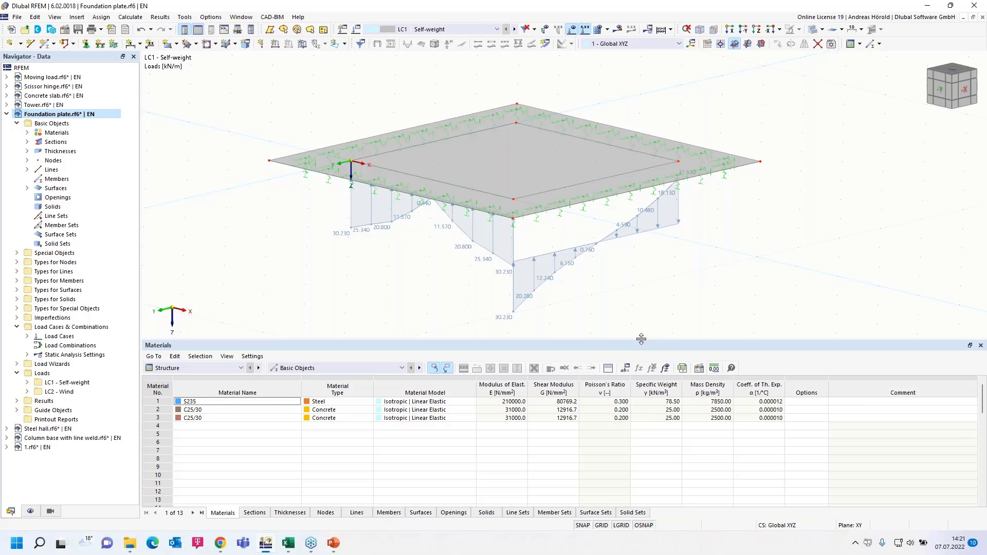
Enlarge the model view, collapse the Foundation plate's data tree and make the Steel hall model active
{"action": "left_click_drag", "start_coordinate": [641, 339], "coordinate": [637, 404]}
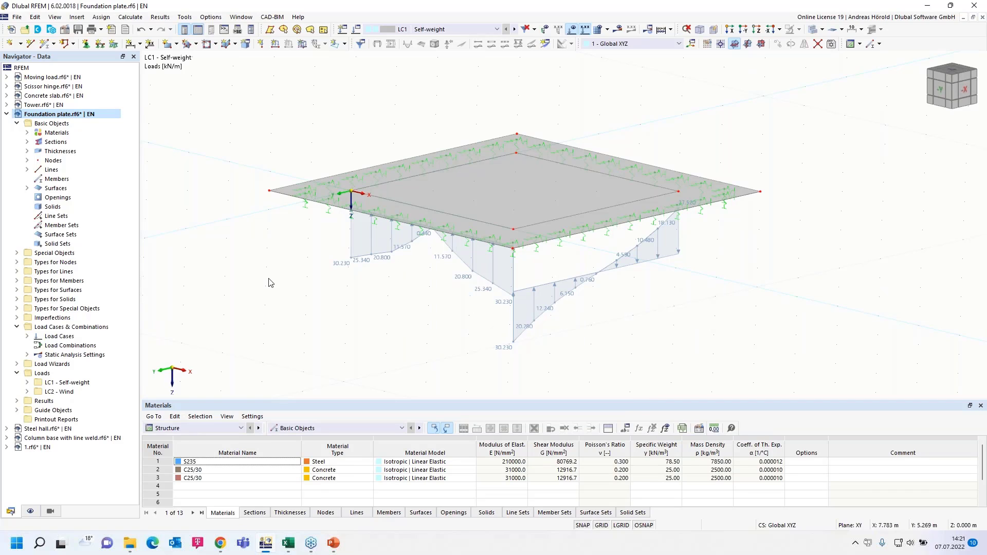
{"action": "left_click", "coordinate": [6, 114]}
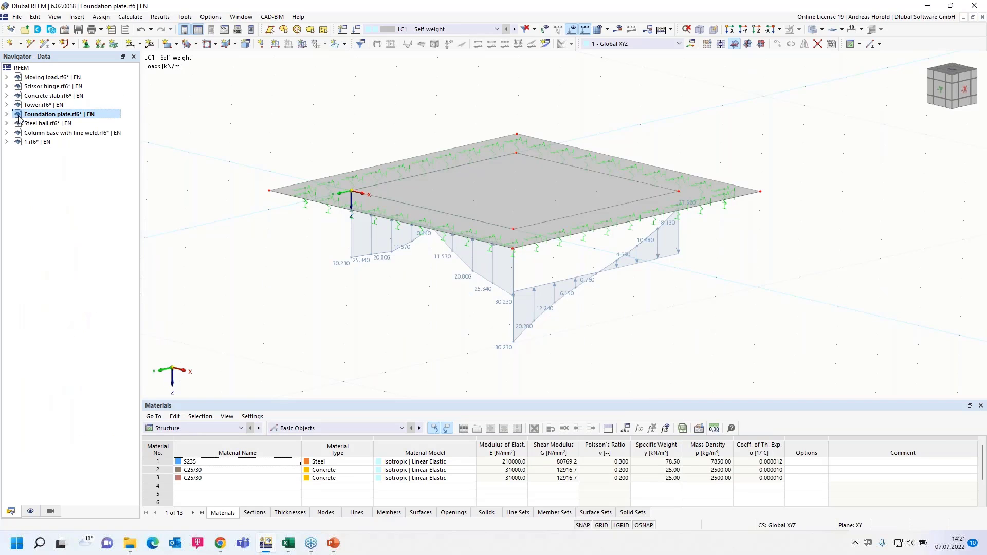
{"action": "left_click", "coordinate": [49, 124]}
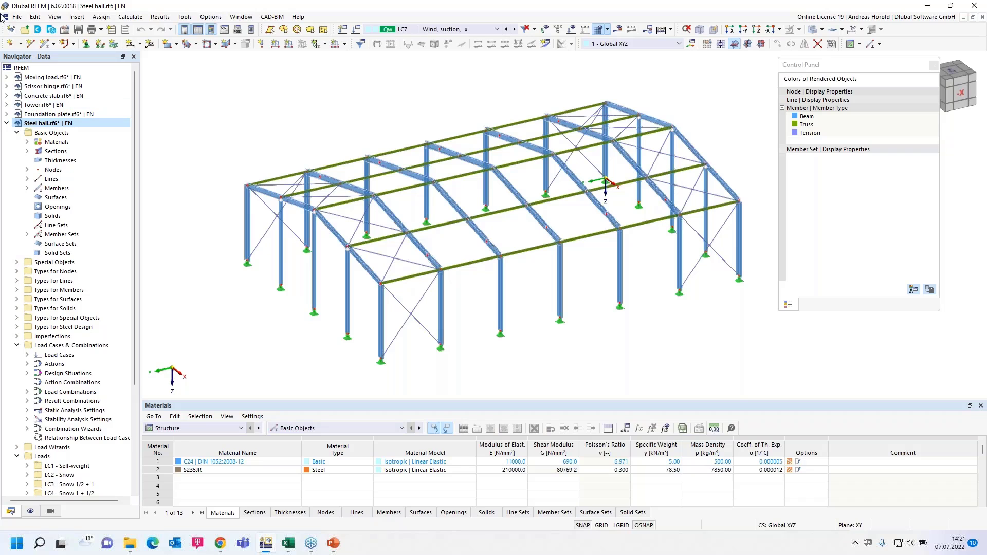
Display the steel hall's member shear forces Vz and moments My for design situation DS1 - ULS (STR/GEO)
{"action": "left_click", "coordinate": [453, 29]}
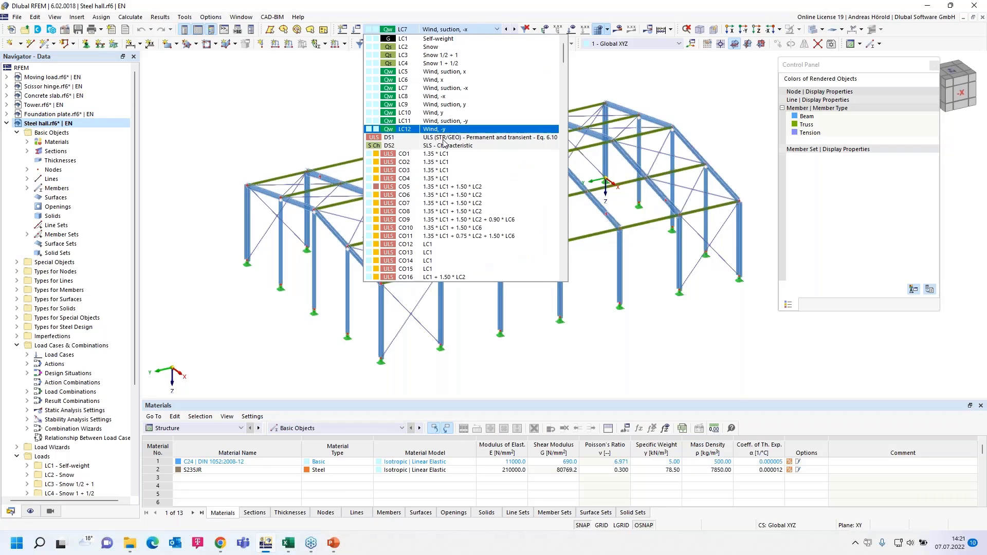
{"action": "left_click", "coordinate": [449, 139]}
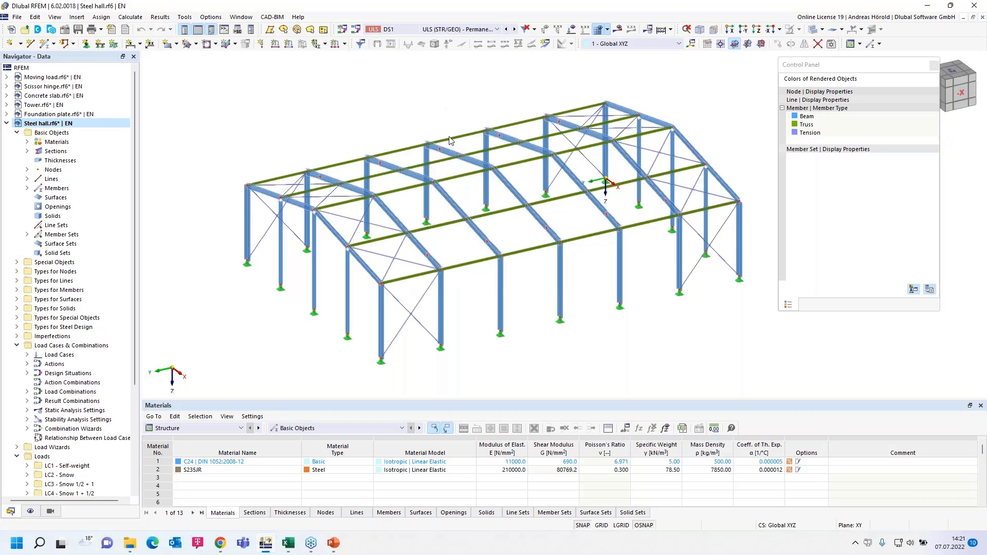
{"action": "left_click", "coordinate": [618, 32]}
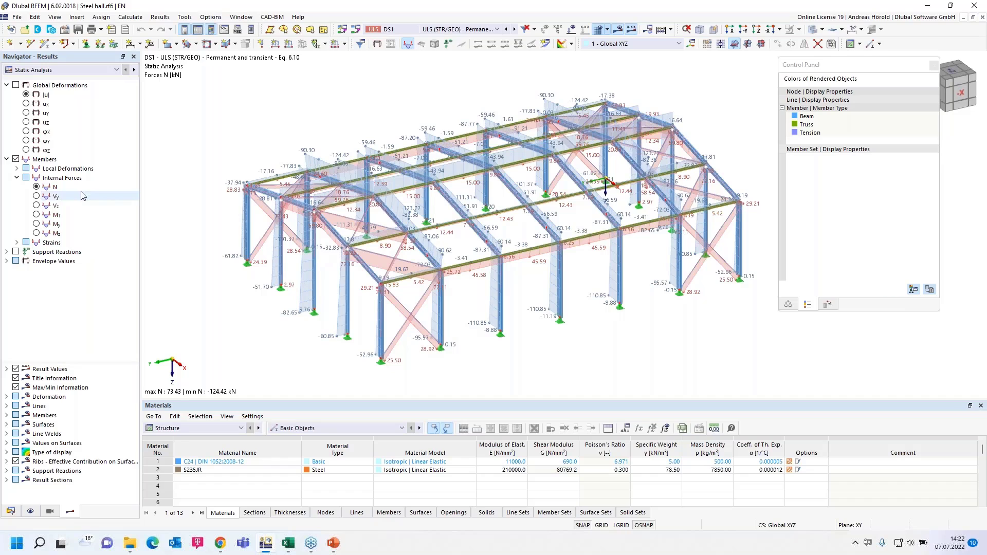
{"action": "left_click", "coordinate": [36, 206]}
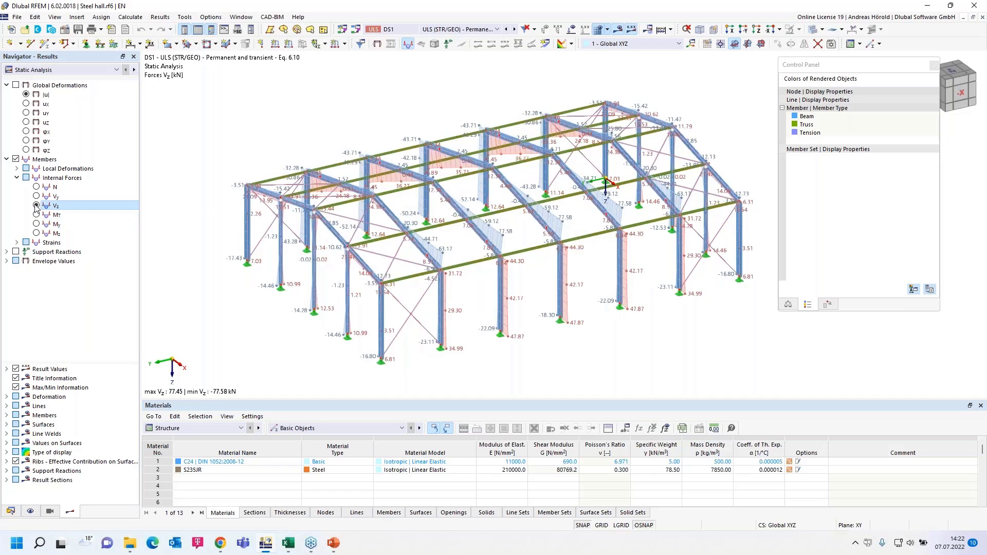
{"action": "left_click", "coordinate": [36, 224]}
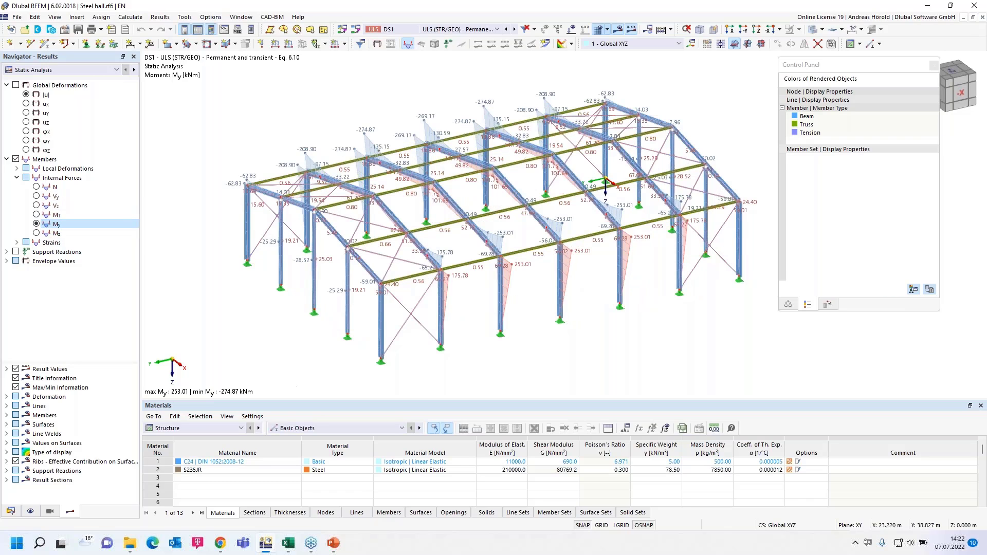
Show the static analysis table of member internal forces by section for design situation DS1 and enlarge the table area
{"action": "left_click", "coordinate": [215, 430]}
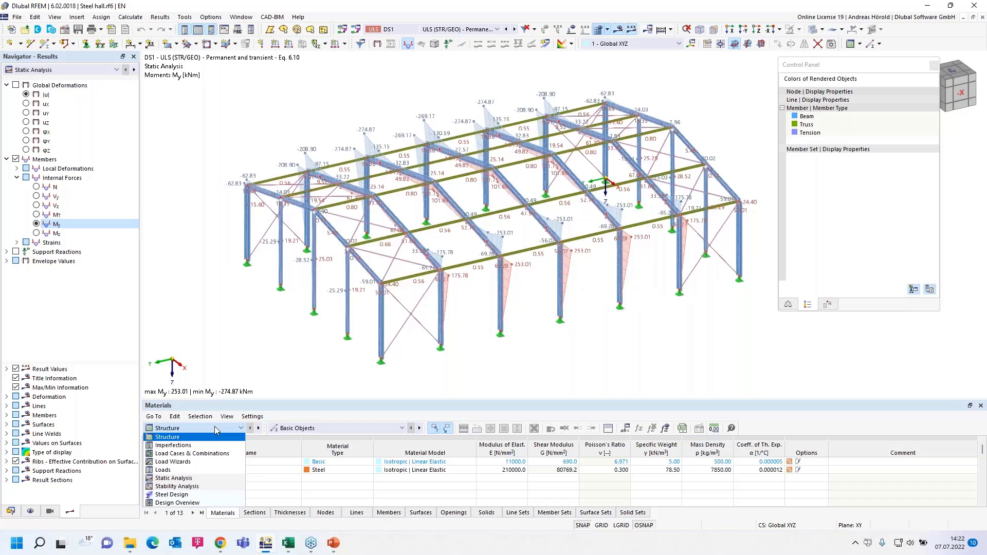
{"action": "left_click", "coordinate": [198, 478]}
{"action": "left_click", "coordinate": [330, 428]}
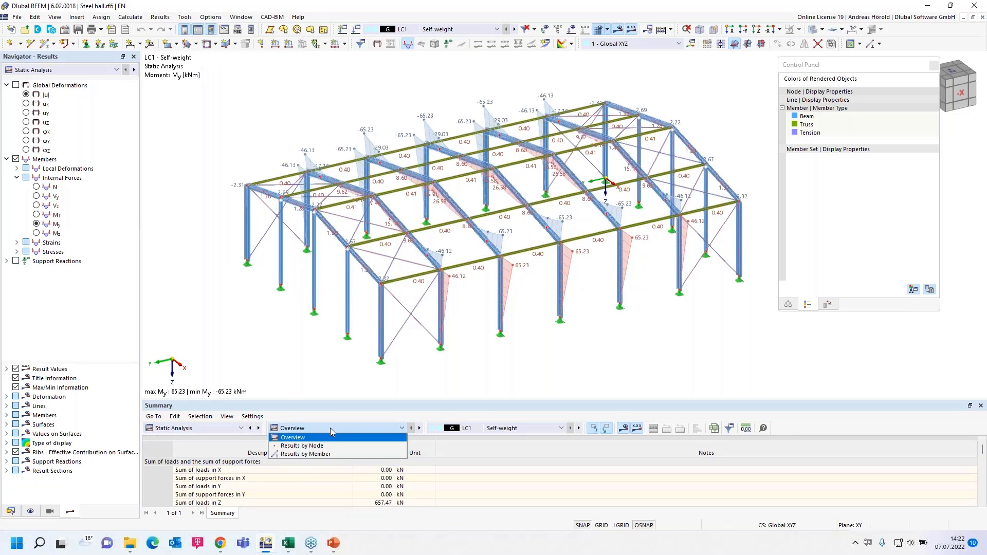
{"action": "left_click", "coordinate": [338, 455]}
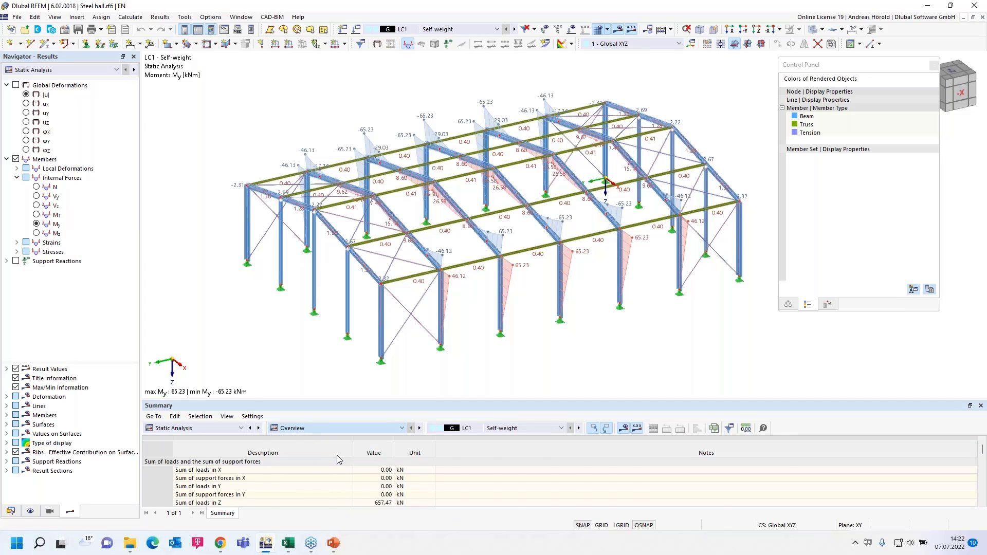
{"action": "left_click", "coordinate": [540, 430]}
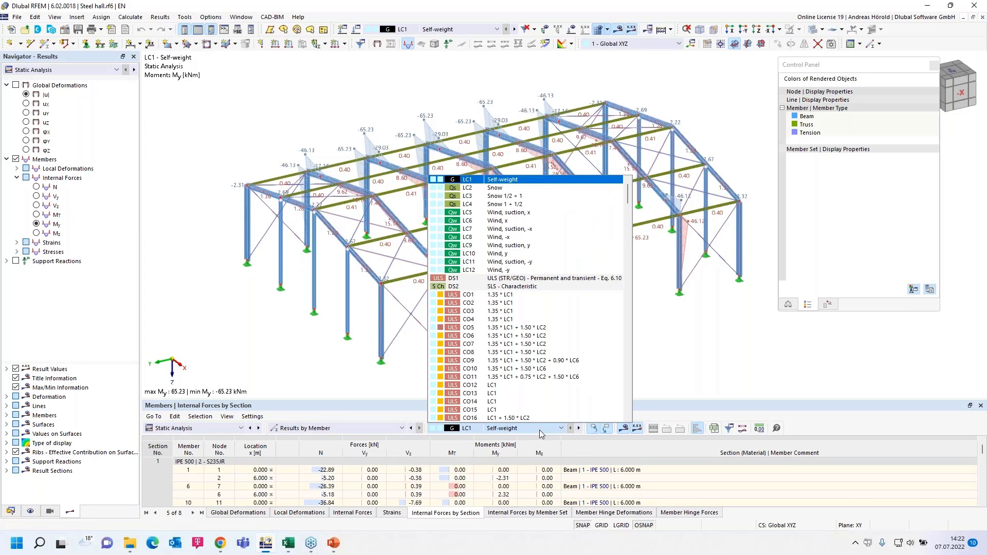
{"action": "left_click", "coordinate": [508, 279]}
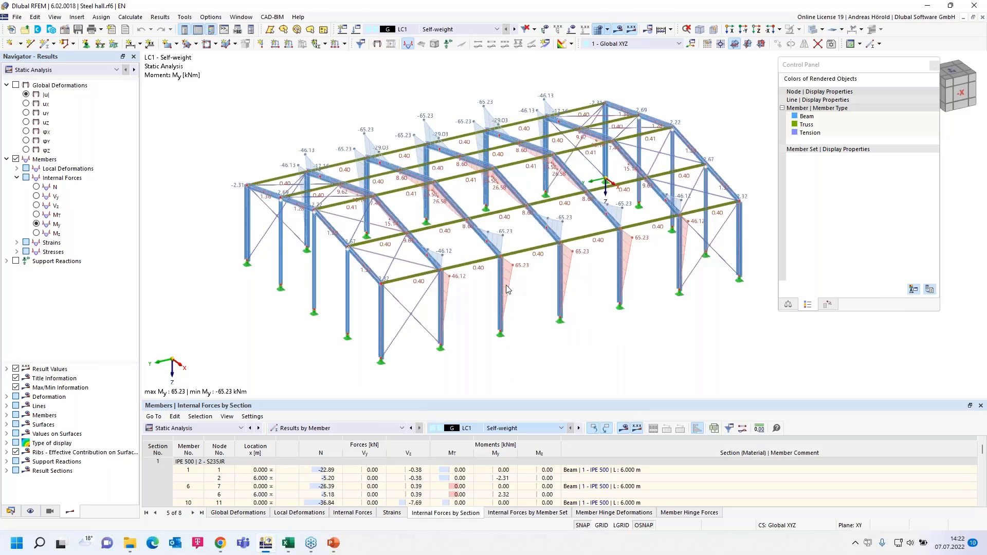
{"action": "left_click_drag", "start_coordinate": [484, 399], "coordinate": [484, 311]}
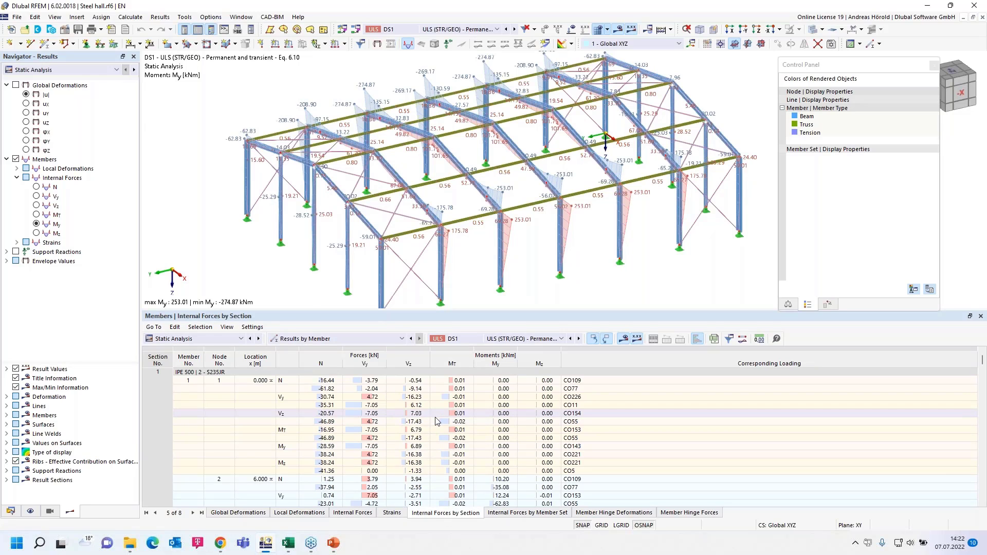
Examine the DS1 internal forces listed for each member and location, including their corresponding load combinations
{"action": "scroll", "coordinate": [506, 419], "scroll_direction": "down", "scroll_amount": 20}
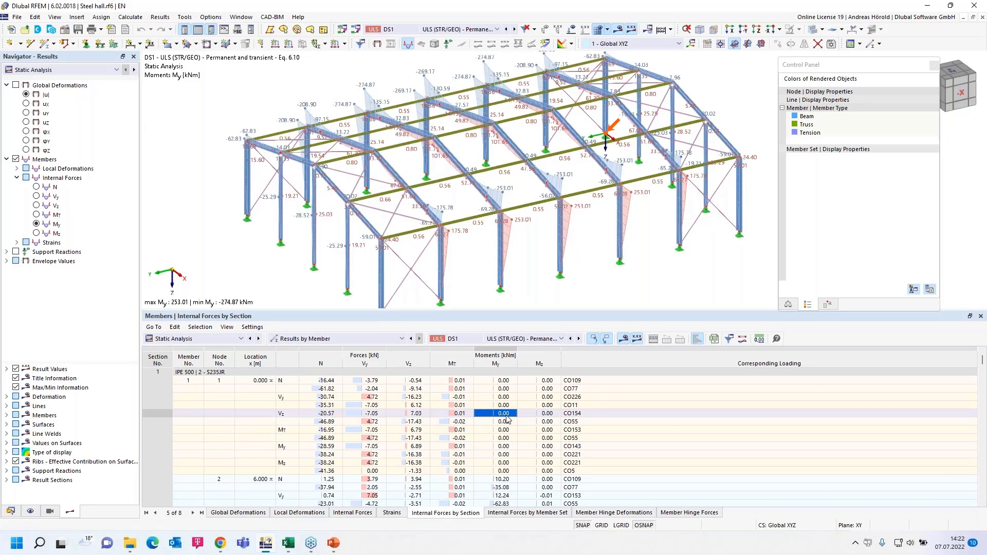
{"action": "scroll", "coordinate": [506, 419], "scroll_direction": "down", "scroll_amount": 20}
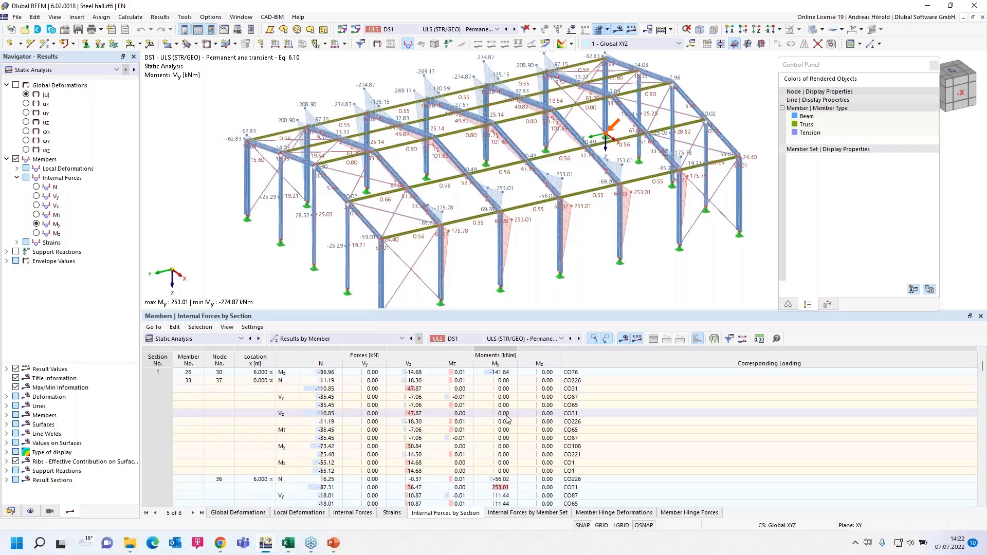
{"action": "scroll", "coordinate": [507, 419], "scroll_direction": "down", "scroll_amount": 20}
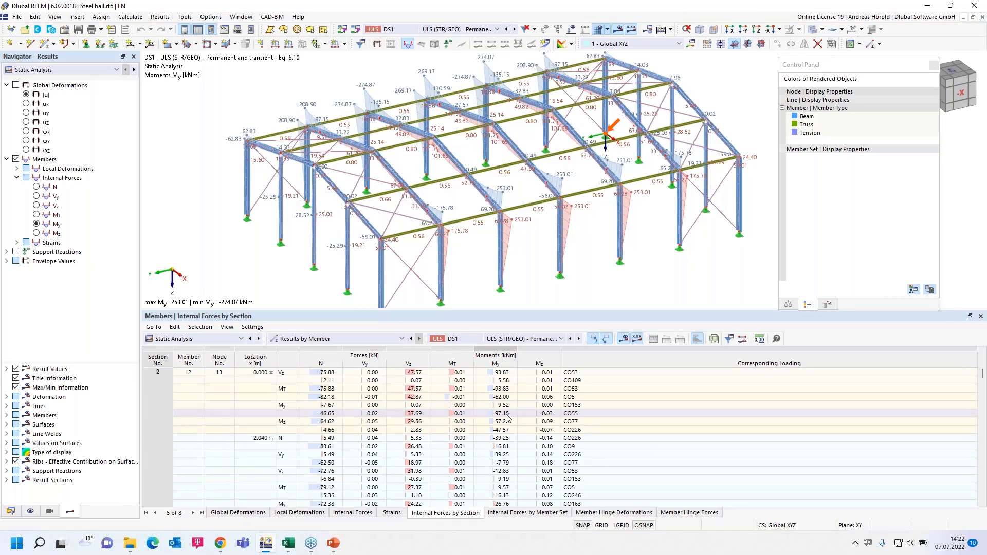
{"action": "scroll", "coordinate": [506, 418], "scroll_direction": "down", "scroll_amount": 20}
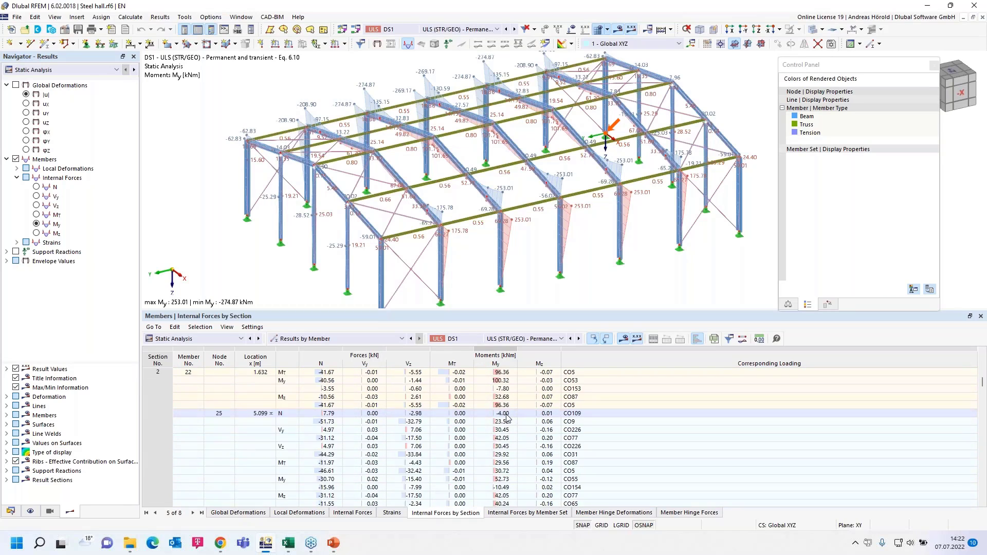
{"action": "scroll", "coordinate": [506, 414], "scroll_direction": "down", "scroll_amount": 5}
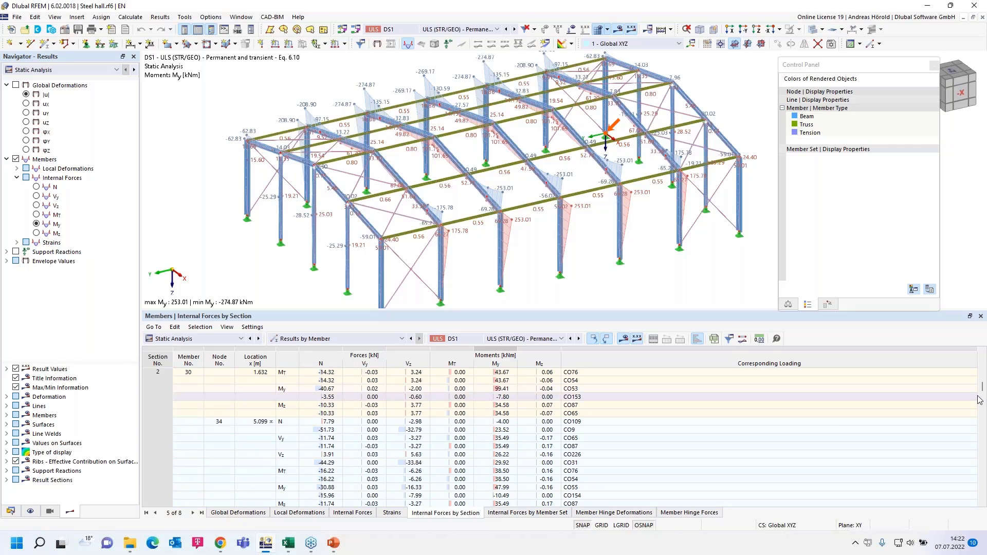
{"action": "left_click_drag", "start_coordinate": [982, 389], "coordinate": [981, 353]}
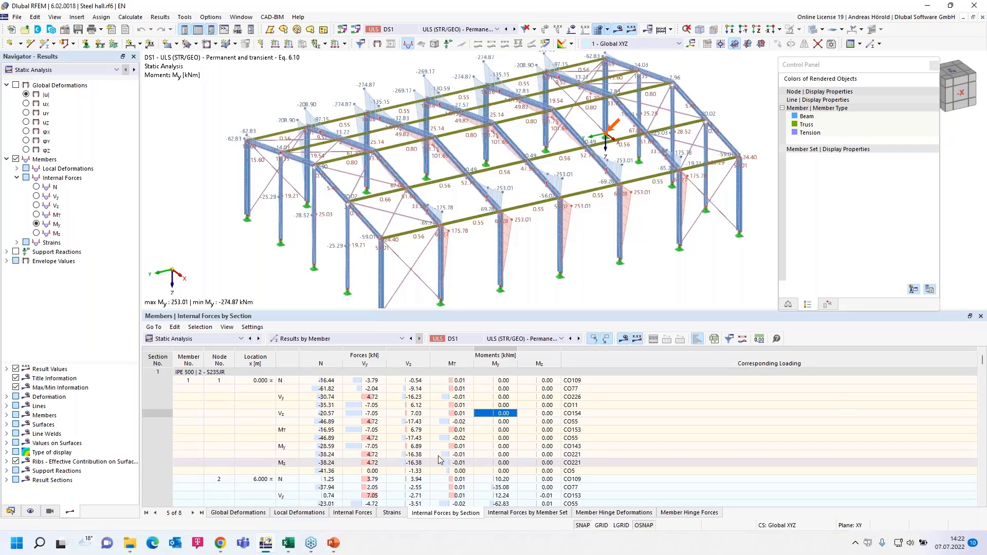
Reduce the Internal Forces by Section envelope rows to the total max/min values for each member and review the shortened table
{"action": "left_click", "coordinate": [730, 339]}
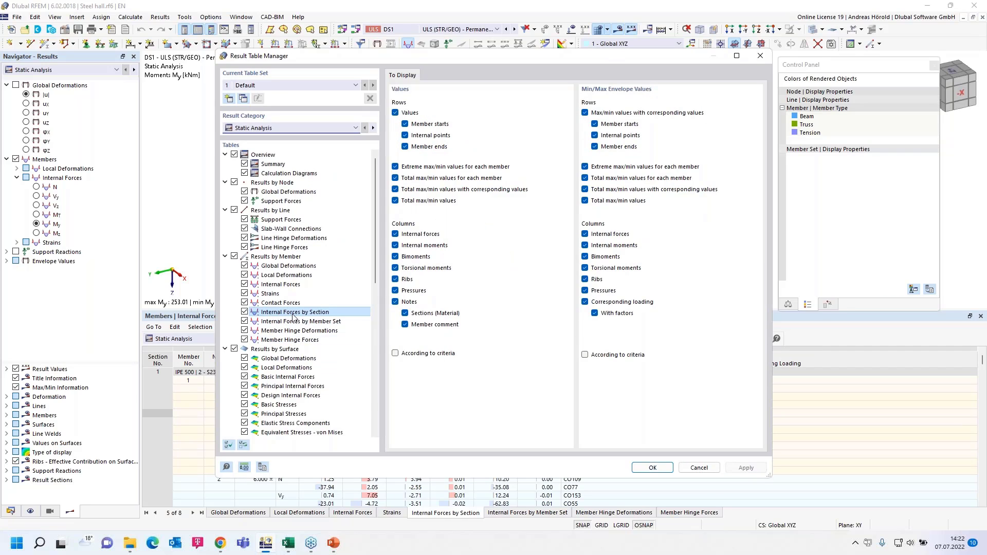
{"action": "left_click", "coordinate": [595, 146]}
{"action": "left_click", "coordinate": [595, 135]}
{"action": "left_click", "coordinate": [595, 124]}
{"action": "left_click", "coordinate": [585, 166]}
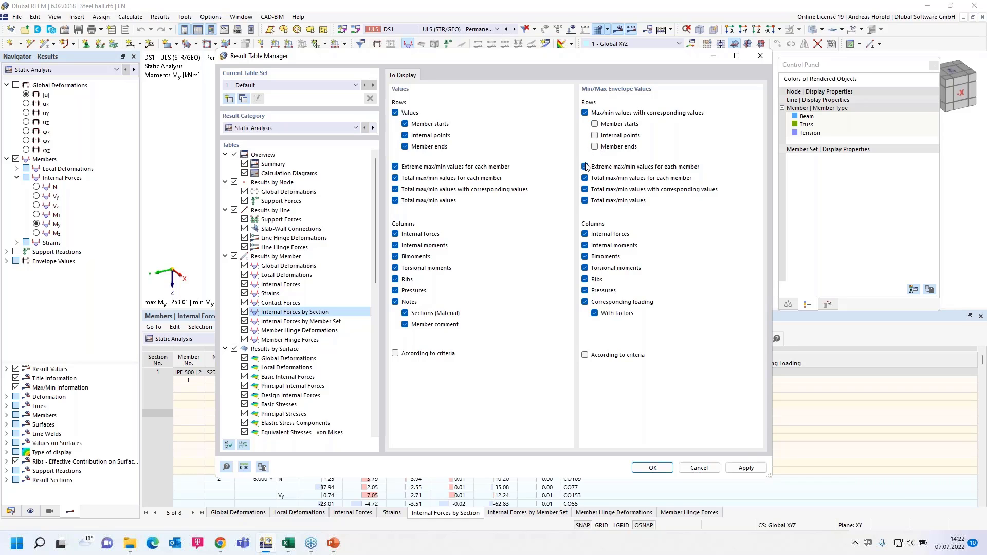
{"action": "left_click", "coordinate": [585, 190]}
{"action": "left_click", "coordinate": [585, 200]}
{"action": "left_click", "coordinate": [651, 468]}
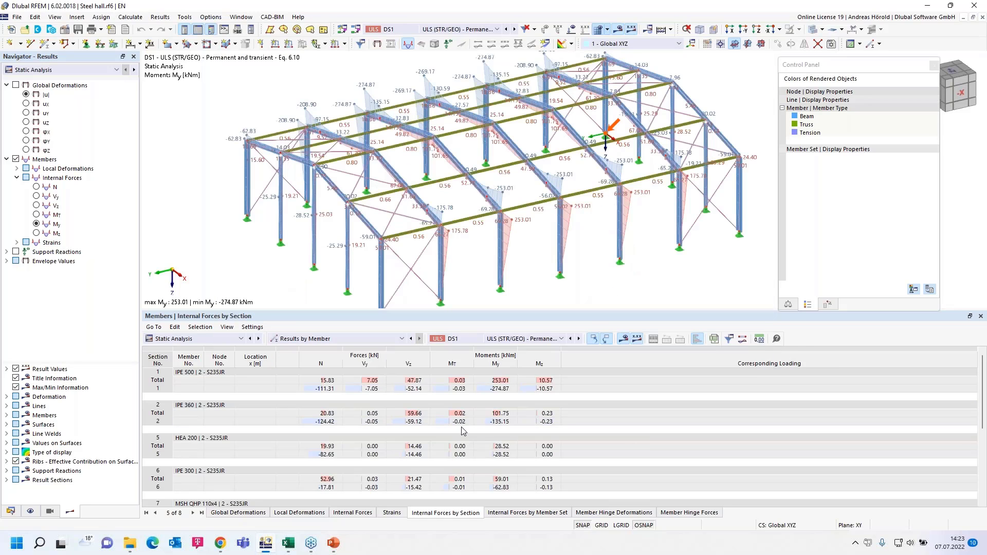
{"action": "scroll", "coordinate": [462, 432], "scroll_direction": "down", "scroll_amount": 5}
{"action": "scroll", "coordinate": [462, 432], "scroll_direction": "up", "scroll_amount": 5}
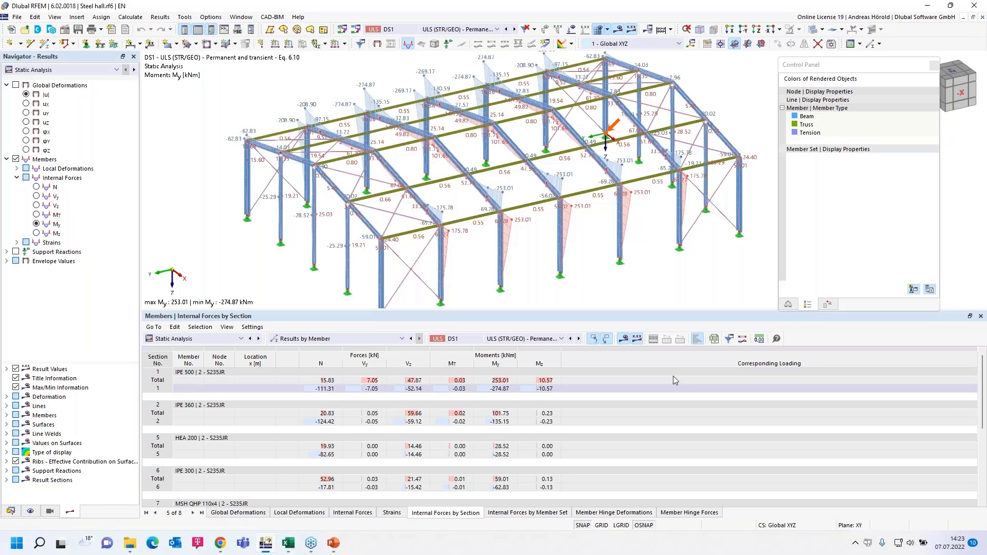
Switch the Internal Forces by Section envelope rows from total to extreme max/min values for each member
{"action": "left_click", "coordinate": [730, 340]}
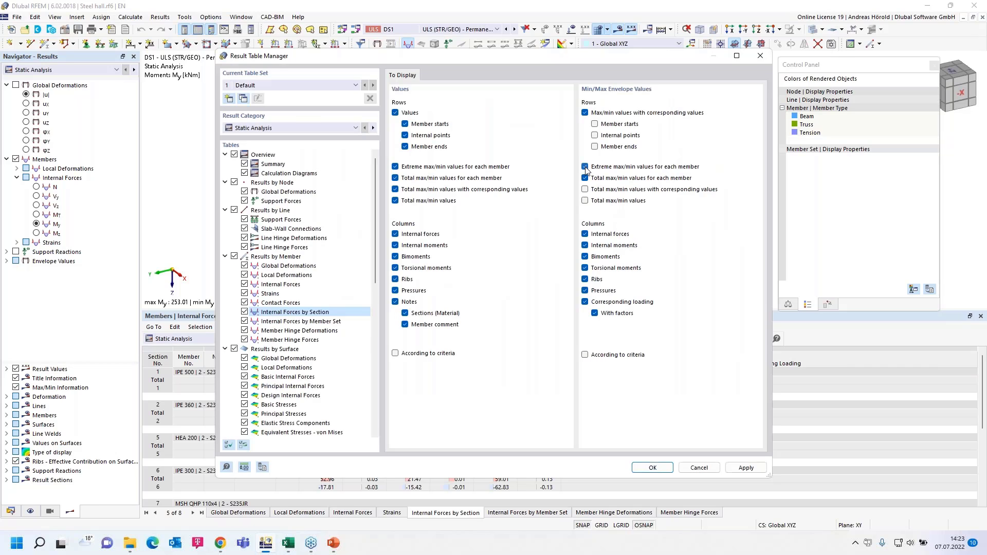
{"action": "left_click", "coordinate": [585, 178]}
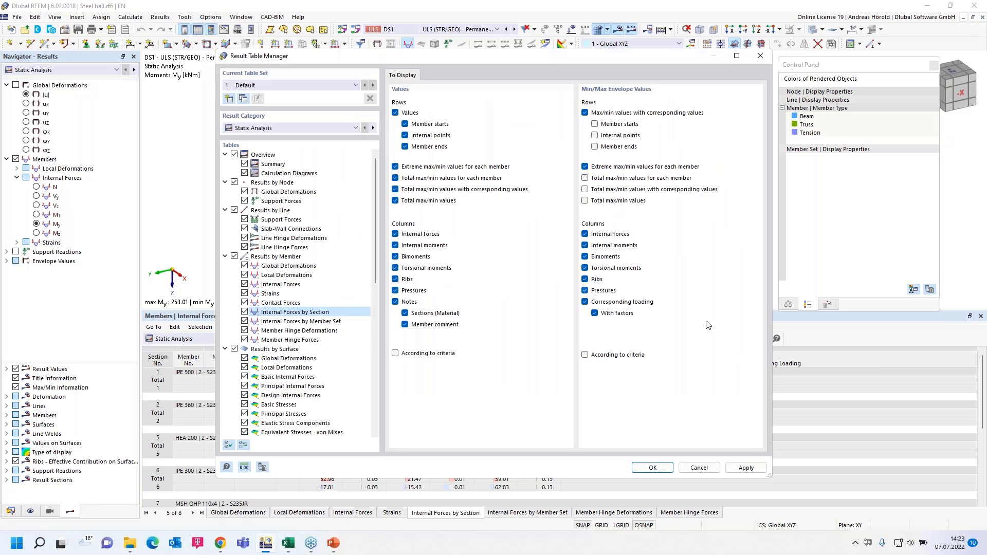
{"action": "left_click", "coordinate": [651, 469]}
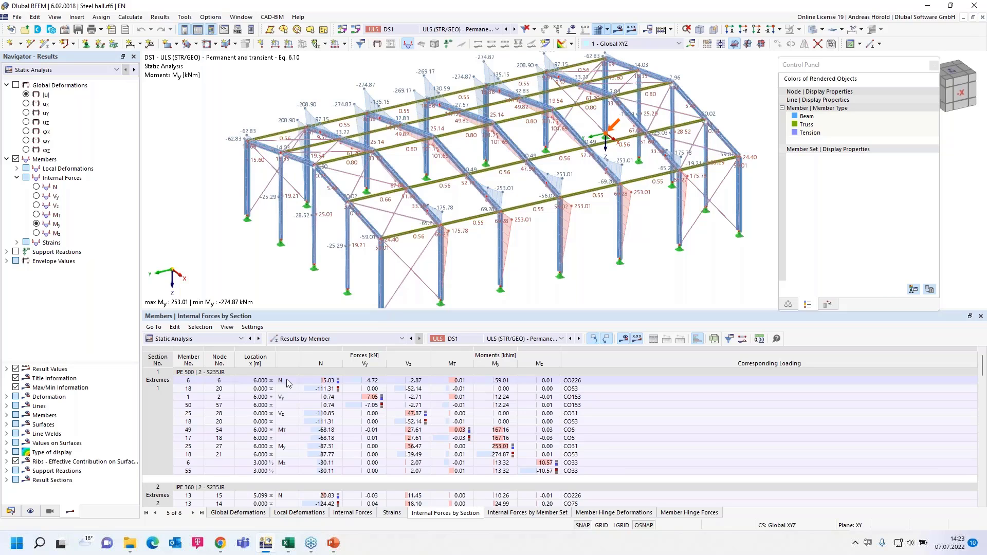
Examine the extreme internal forces of each section with their corresponding loading, and recheck the result table's row settings
{"action": "left_click", "coordinate": [287, 447]}
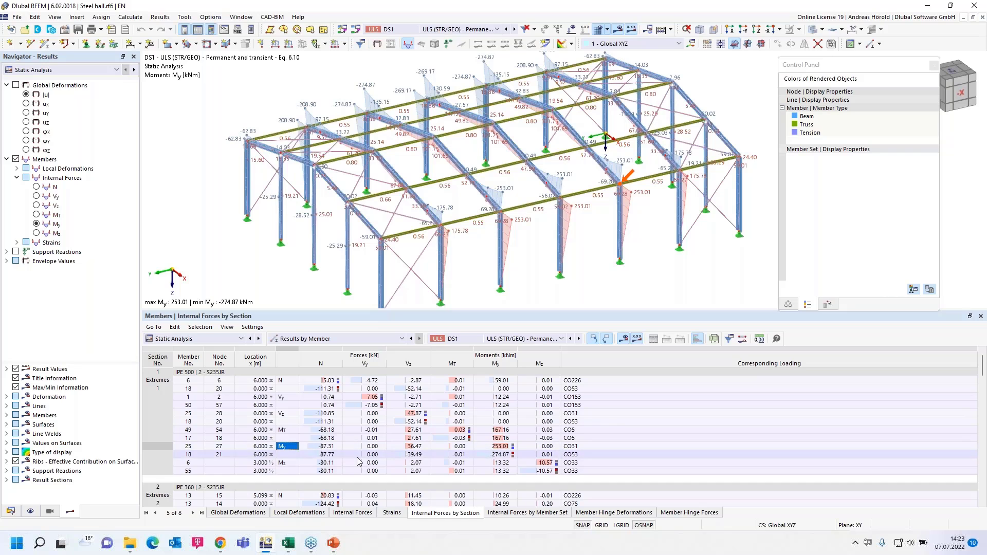
{"action": "scroll", "coordinate": [366, 452], "scroll_direction": "down", "scroll_amount": 5}
{"action": "scroll", "coordinate": [366, 452], "scroll_direction": "down", "scroll_amount": 10}
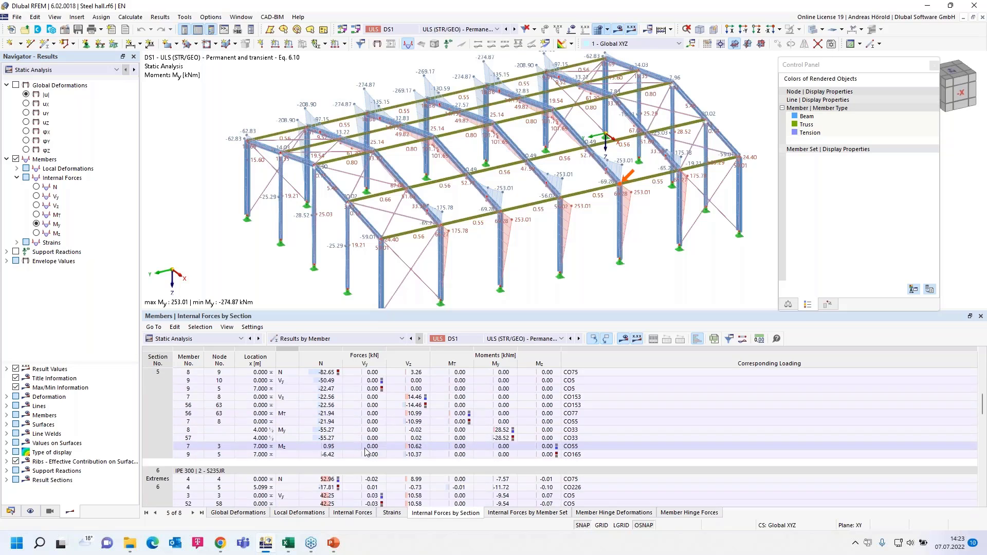
{"action": "scroll", "coordinate": [366, 452], "scroll_direction": "up", "scroll_amount": 15}
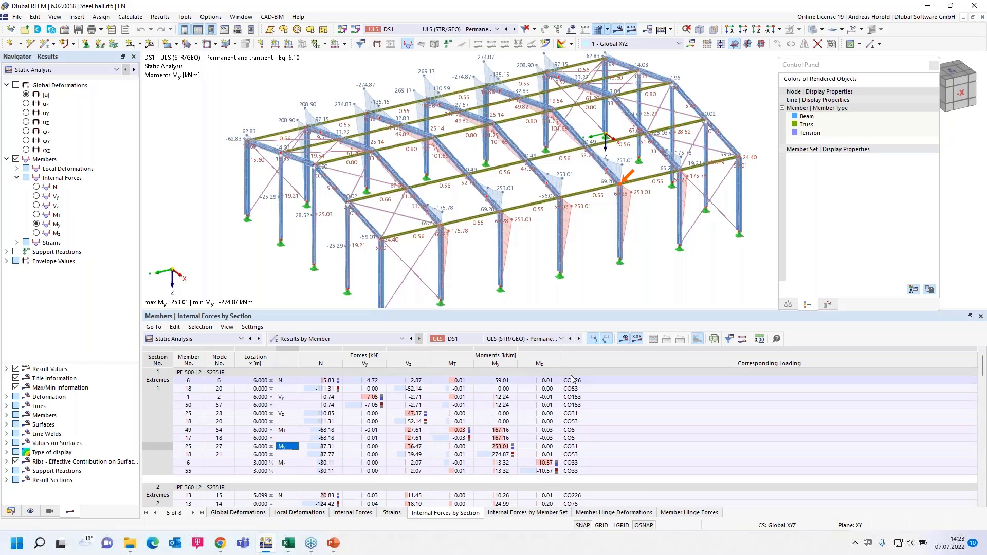
{"action": "left_click", "coordinate": [731, 340]}
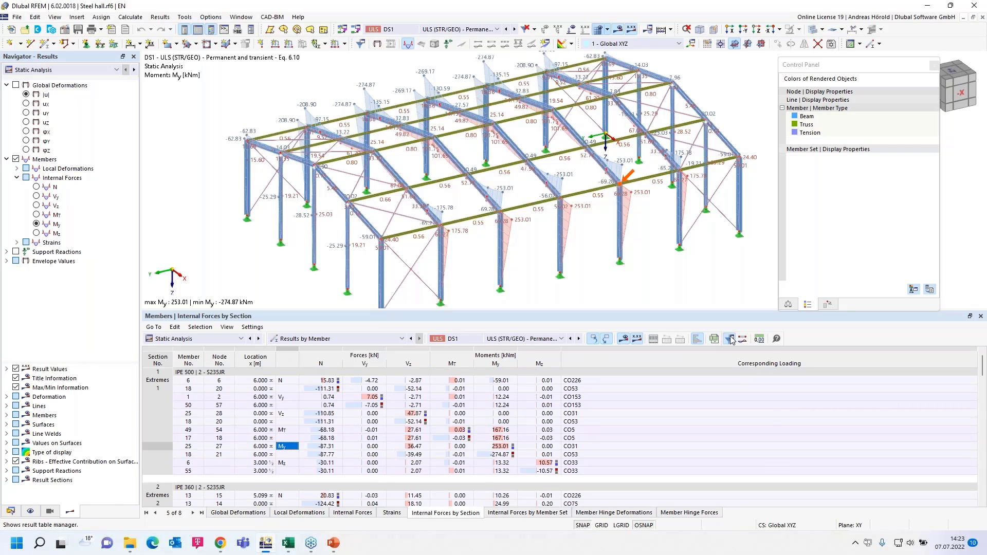
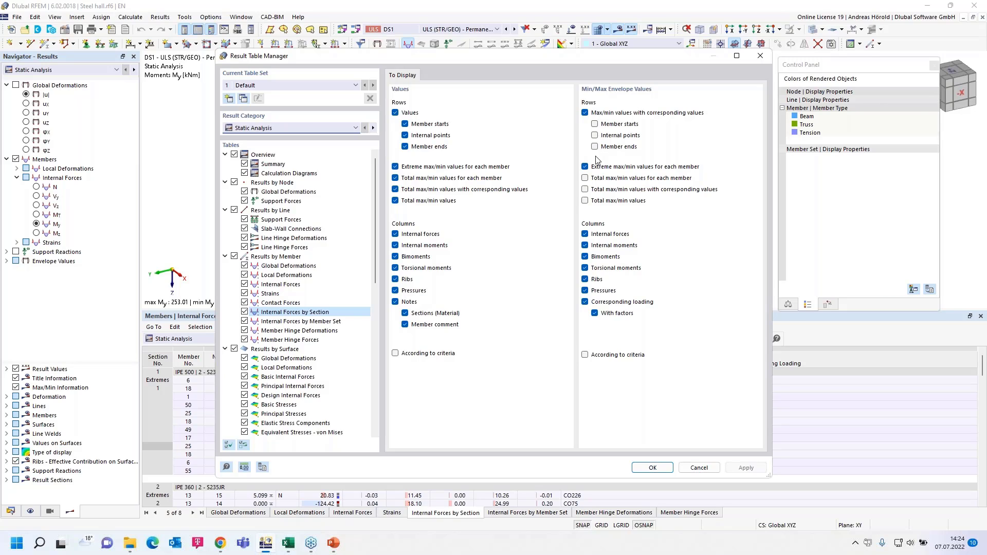
{"action": "left_click", "coordinate": [698, 468]}
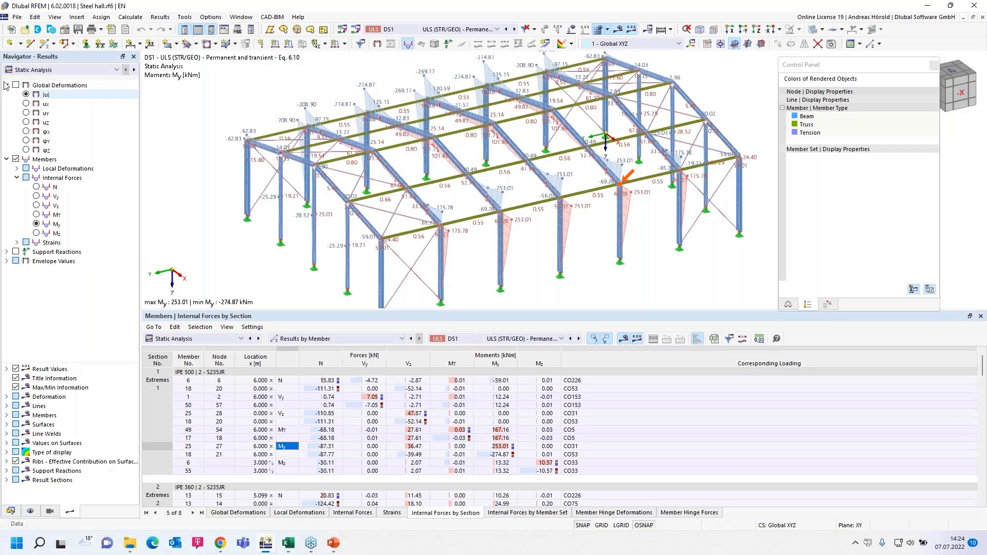
Set up a printout report that contains only Members - Internal Forces by Section from the static analysis results
{"action": "left_click", "coordinate": [111, 30]}
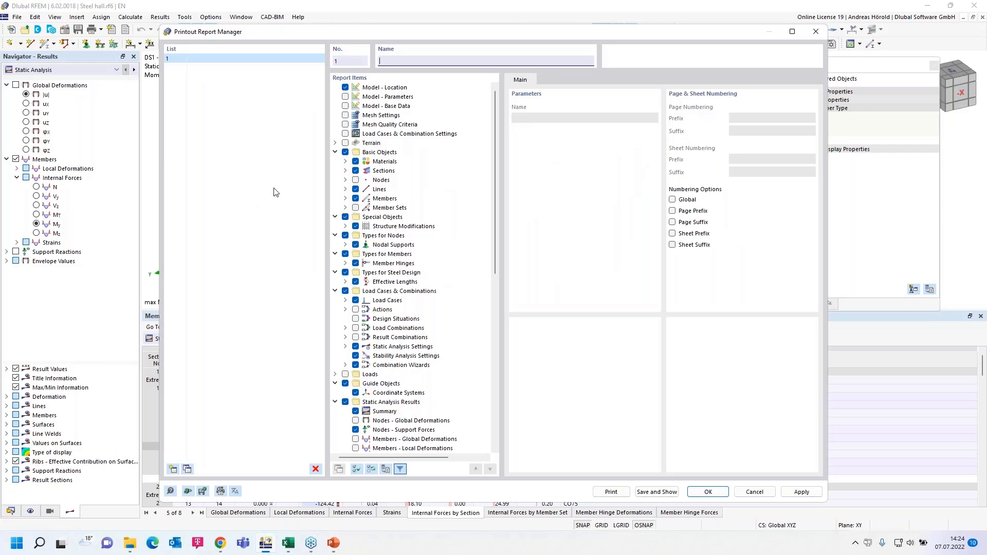
{"action": "left_click", "coordinate": [355, 471]}
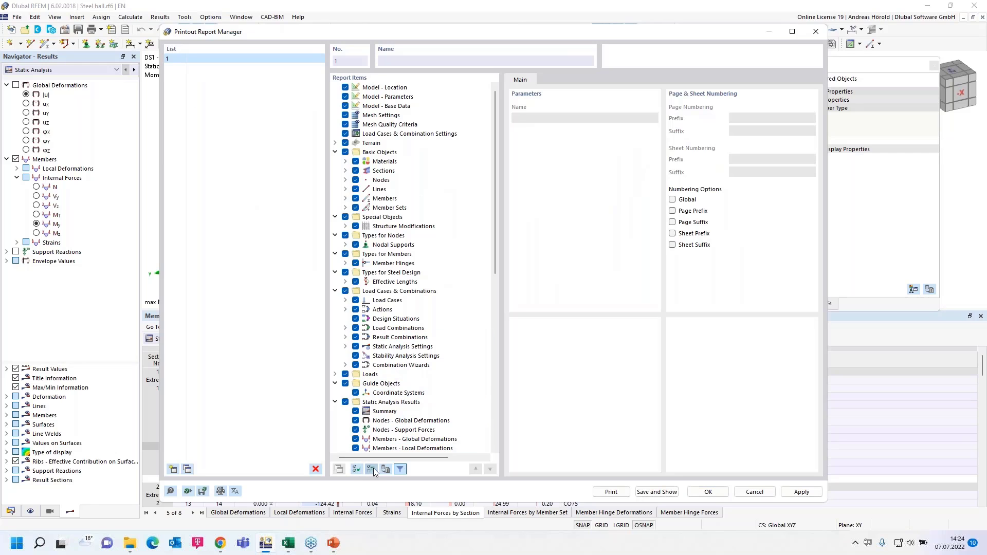
{"action": "scroll", "coordinate": [367, 339], "scroll_direction": "down", "scroll_amount": 9}
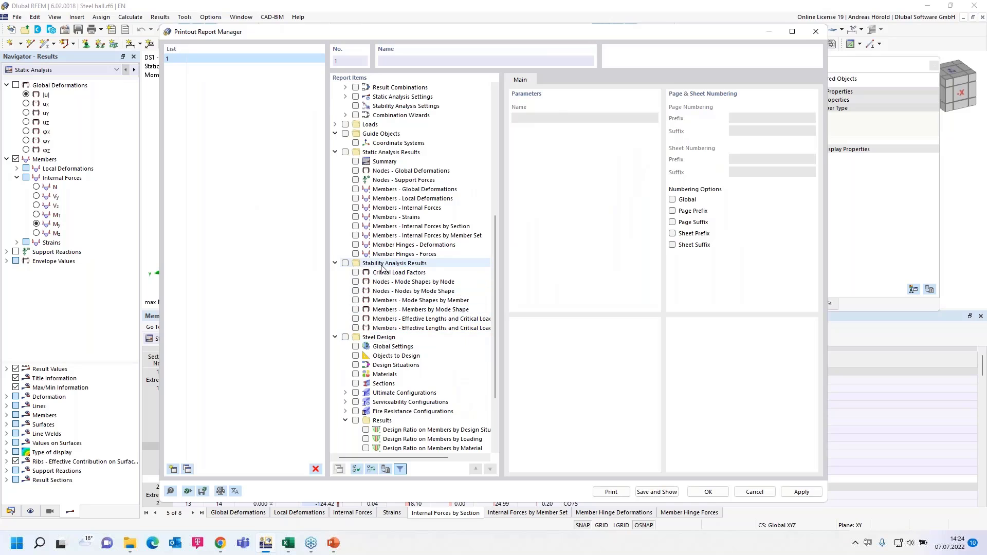
{"action": "left_click", "coordinate": [355, 226]}
{"action": "left_click", "coordinate": [389, 234]}
{"action": "left_click", "coordinate": [387, 228]}
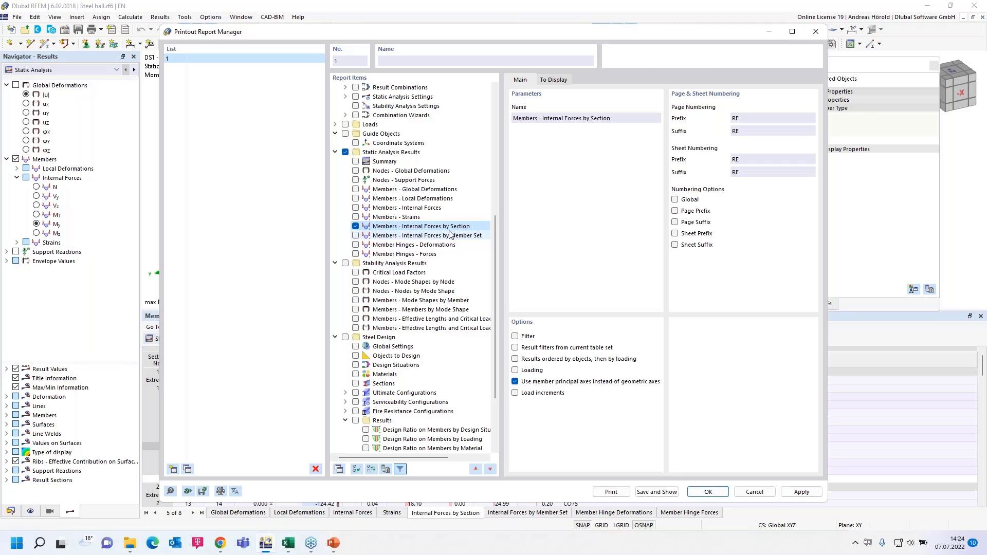
Enable result filters from the current table set, ordering by objects then loading, and Loading for the report item, and check its display rows
{"action": "left_click", "coordinate": [515, 348]}
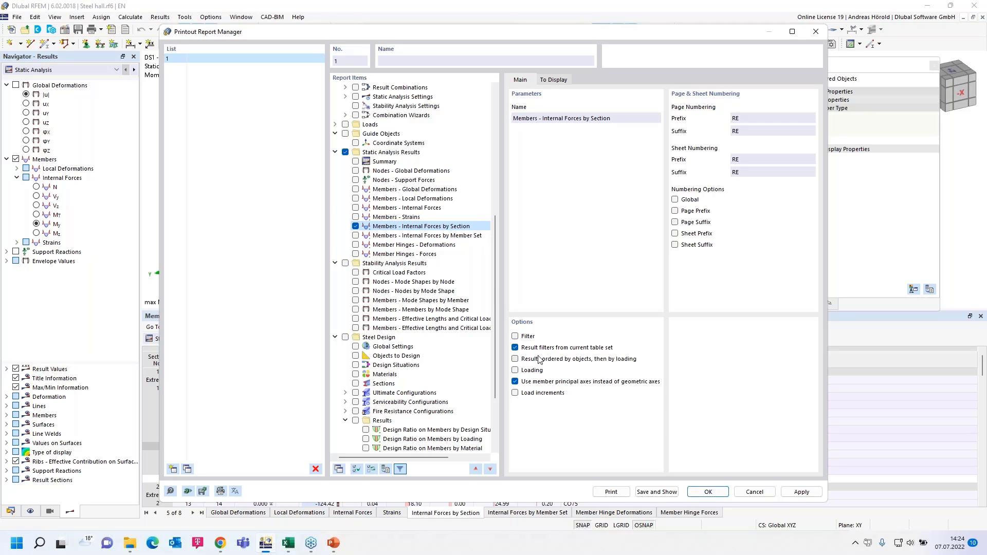
{"action": "left_click", "coordinate": [515, 359]}
{"action": "left_click", "coordinate": [515, 370]}
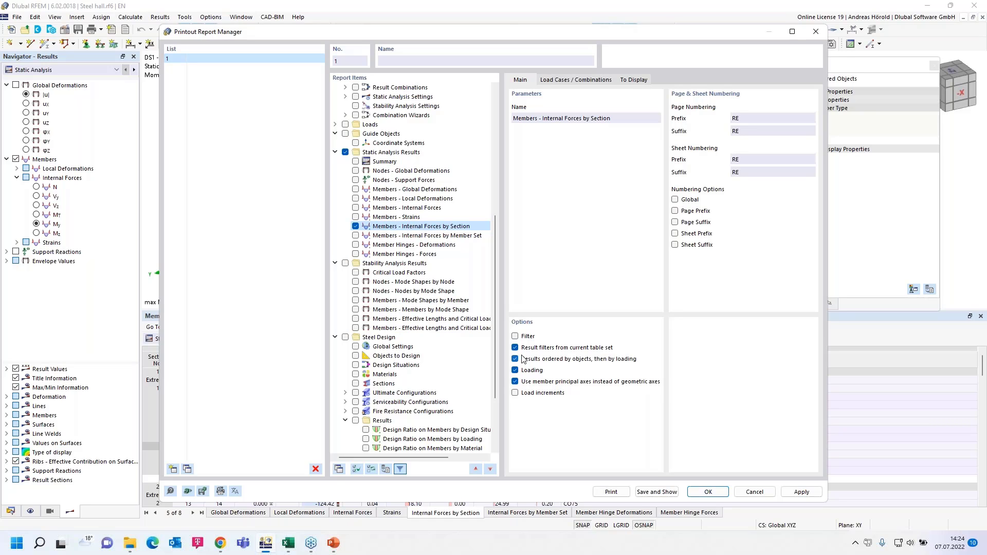
{"action": "left_click", "coordinate": [636, 81]}
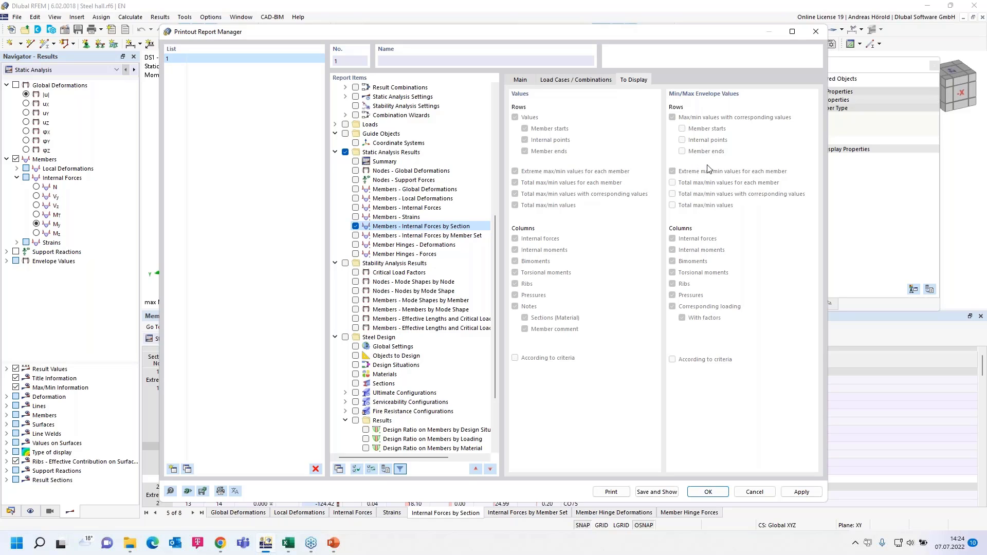
Restrict the internal forces report item to design situation DS1, then save and show the printout report
{"action": "left_click", "coordinate": [568, 81]}
{"action": "left_click", "coordinate": [561, 216]}
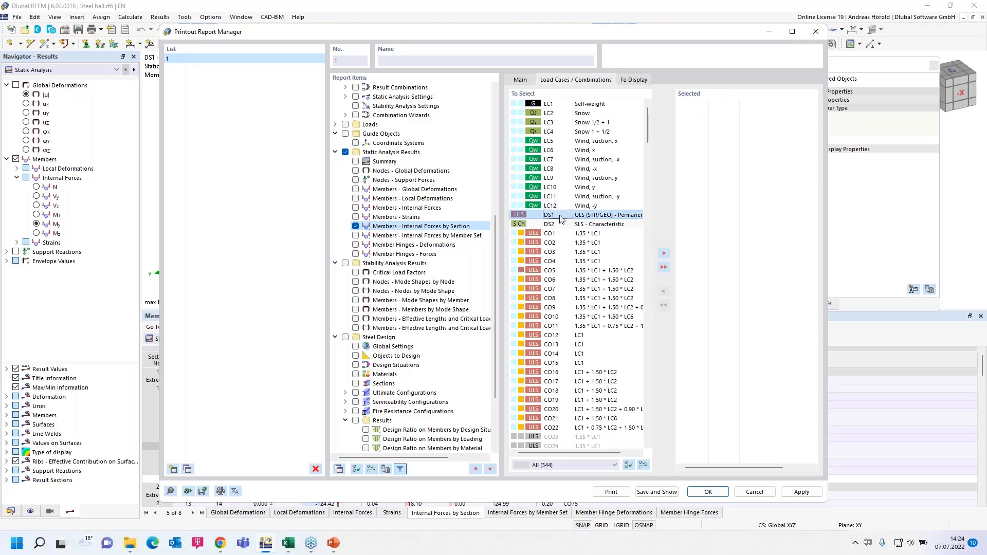
{"action": "double_click", "coordinate": [562, 216]}
{"action": "left_click", "coordinate": [521, 81]}
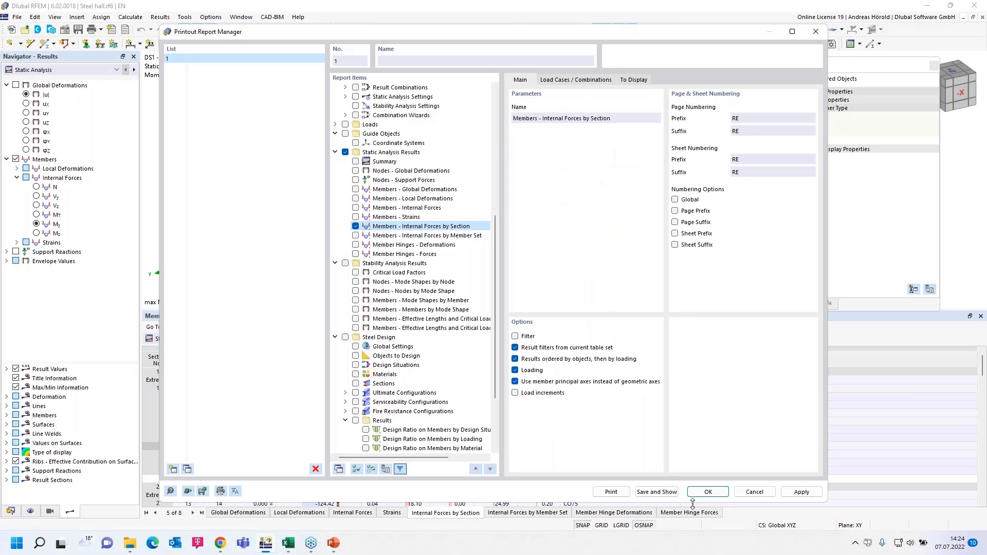
{"action": "left_click", "coordinate": [656, 493]}
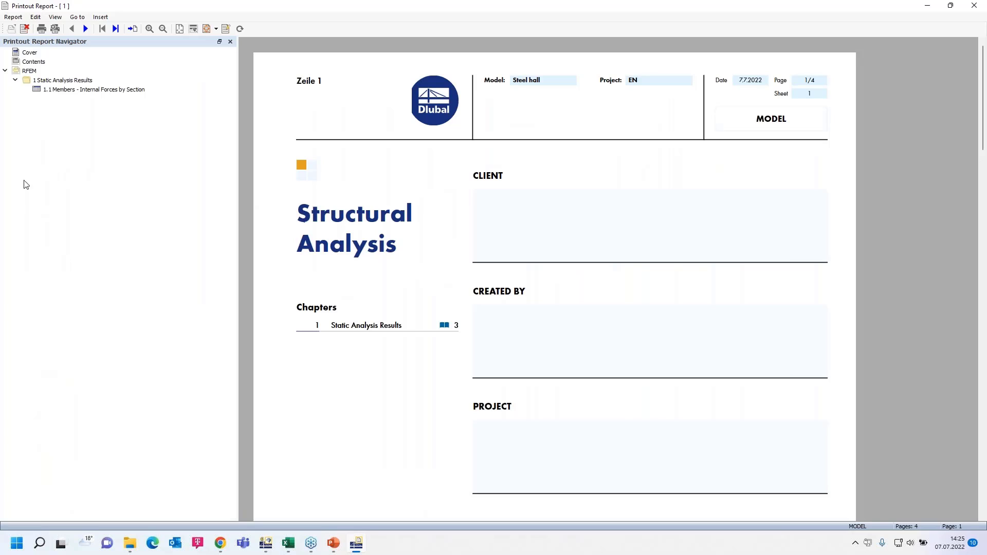
Examine the Members - Internal Forces by Section chapter in the printout report, checking the DS1 extremes and corresponding loading of each section
{"action": "left_click", "coordinate": [78, 91]}
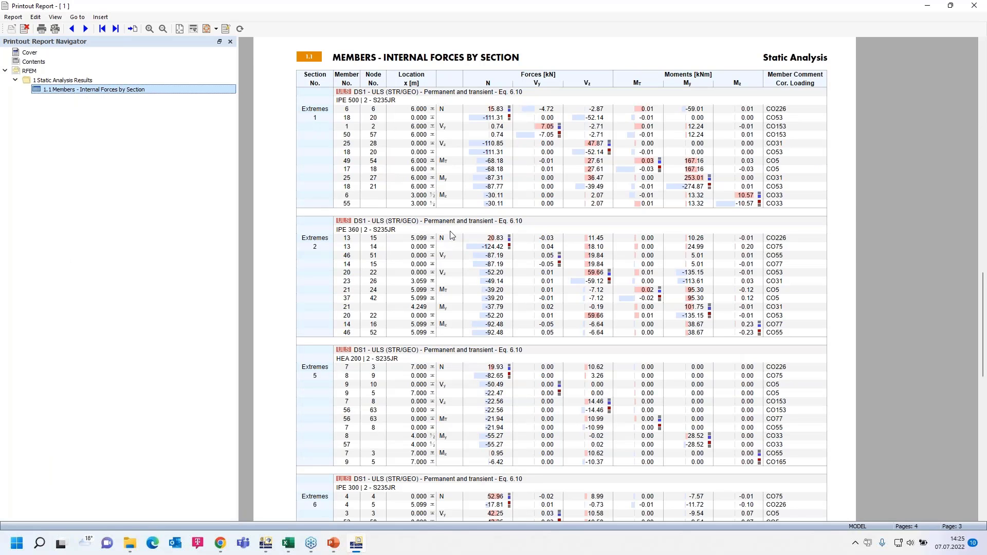
{"action": "scroll", "coordinate": [455, 233], "scroll_direction": "down", "scroll_amount": 15}
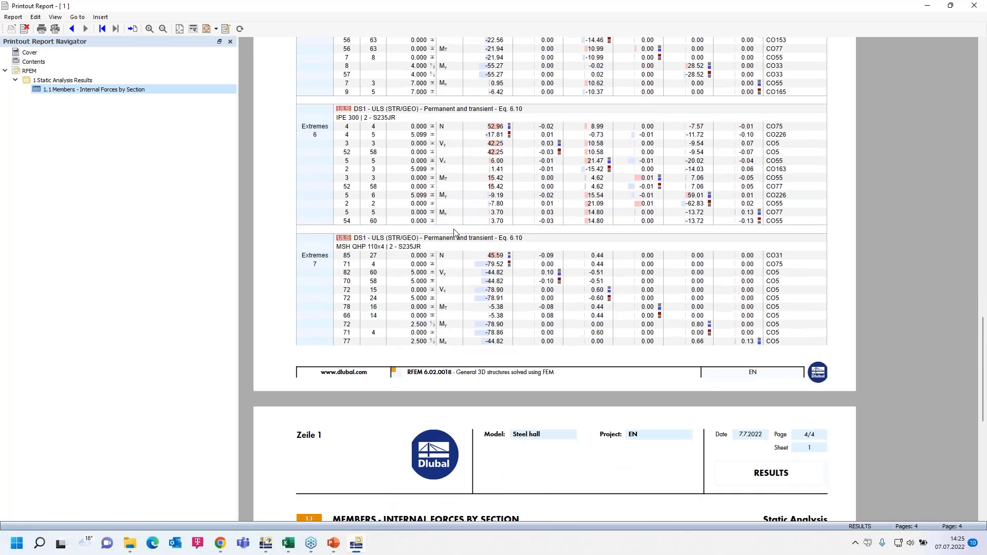
{"action": "scroll", "coordinate": [454, 233], "scroll_direction": "up", "scroll_amount": 10}
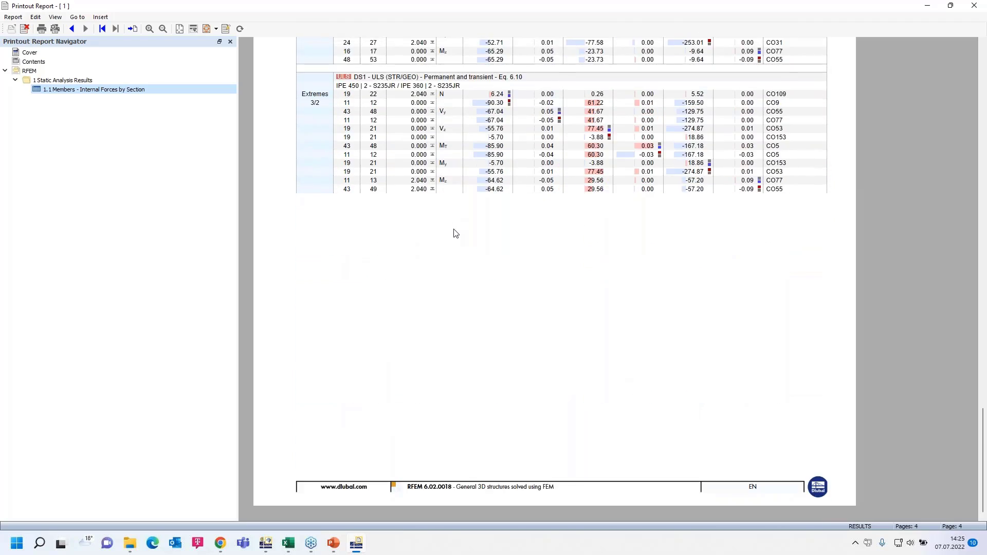
{"action": "scroll", "coordinate": [454, 233], "scroll_direction": "up", "scroll_amount": 12}
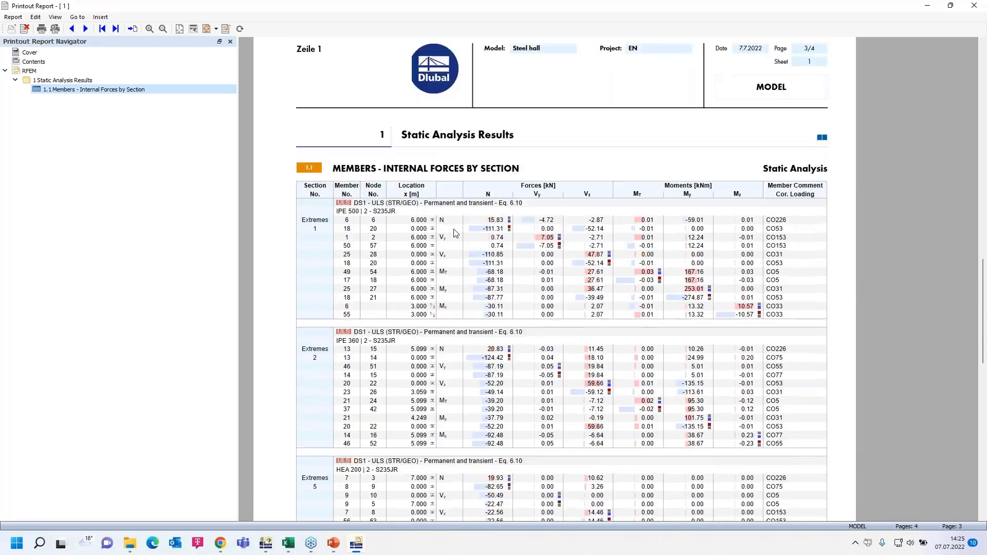
{"action": "scroll", "coordinate": [454, 233], "scroll_direction": "down", "scroll_amount": 5}
{"action": "mouse_move", "coordinate": [355, 547]}
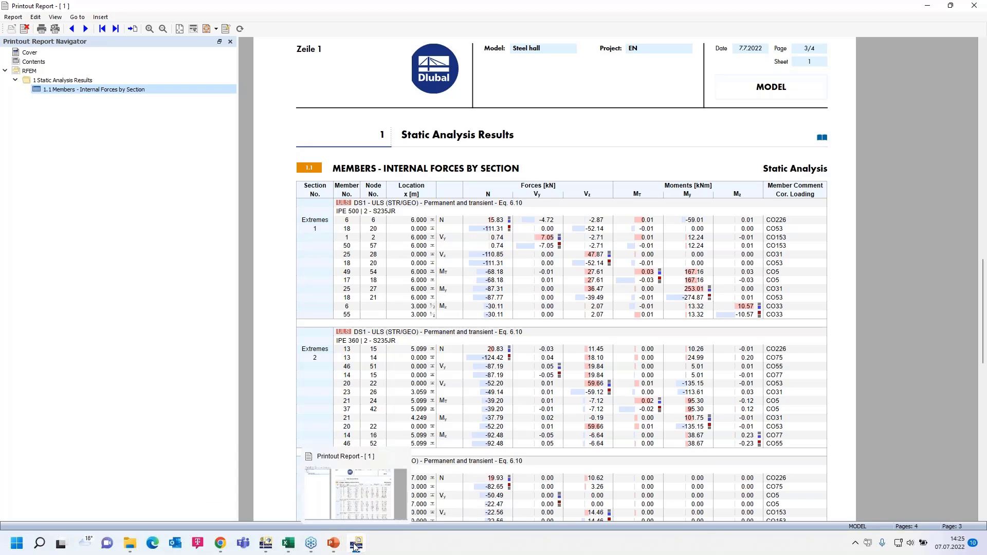
Switch back to the RFEM model and open the Steel Design check details for member 57's bending and buckling check ST3100
{"action": "left_click", "coordinate": [265, 545]}
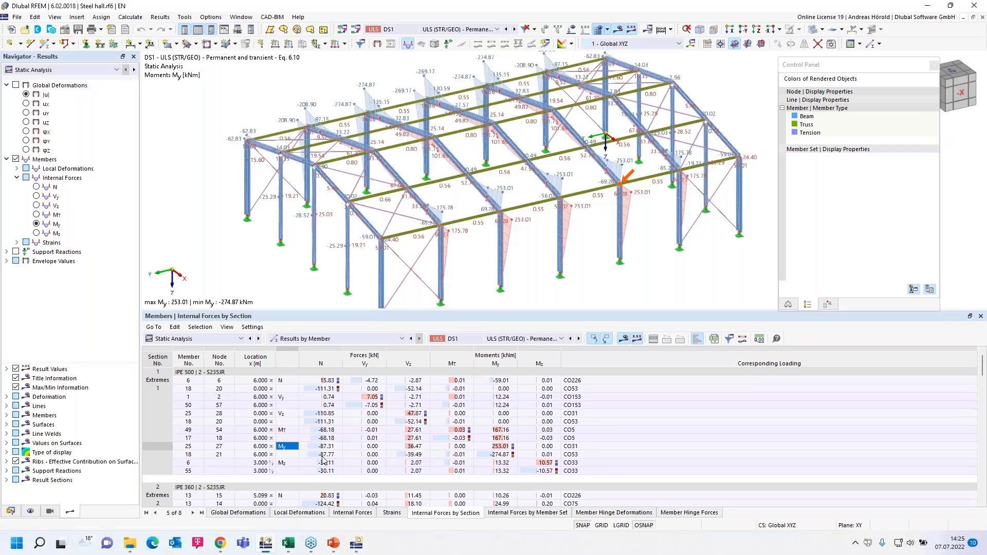
{"action": "left_click", "coordinate": [214, 339]}
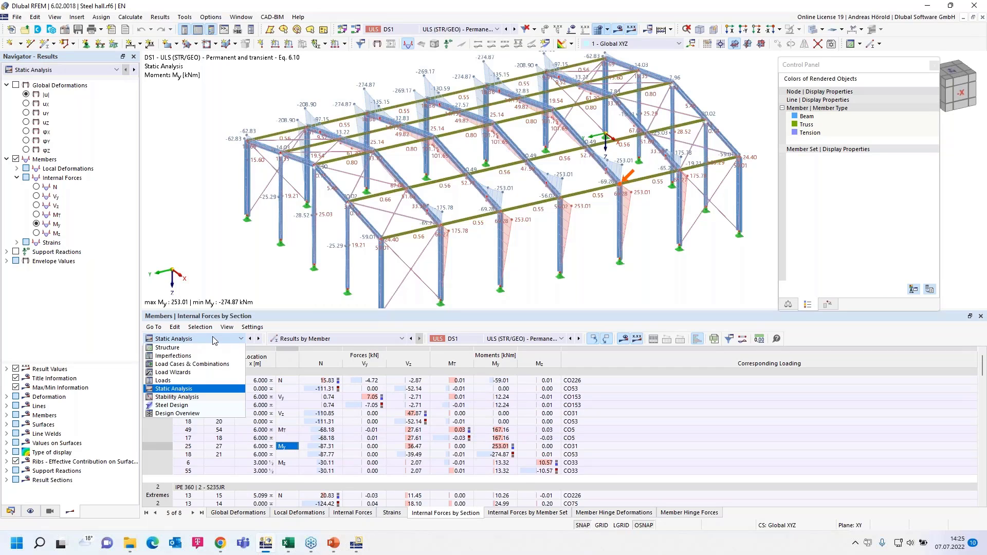
{"action": "left_click", "coordinate": [199, 406]}
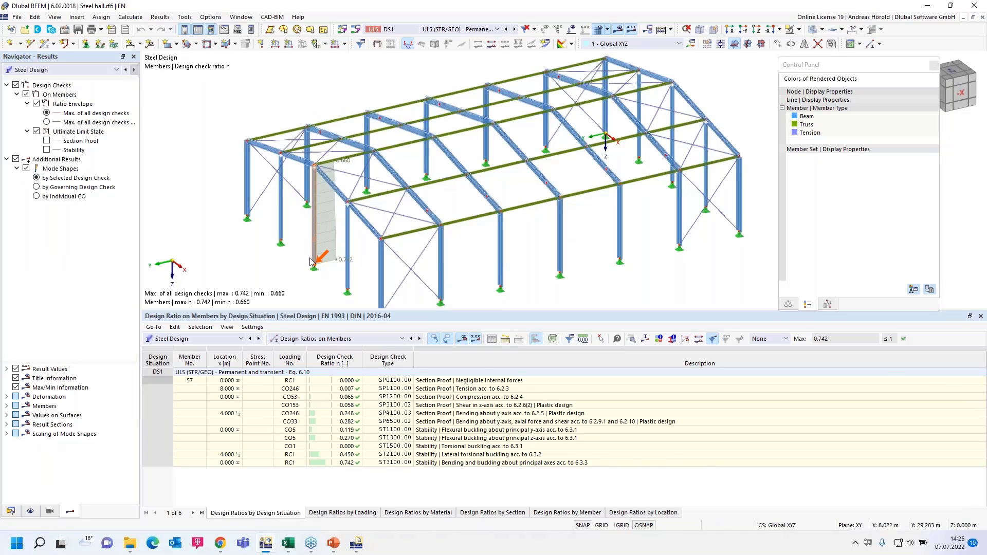
{"action": "left_click", "coordinate": [347, 463]}
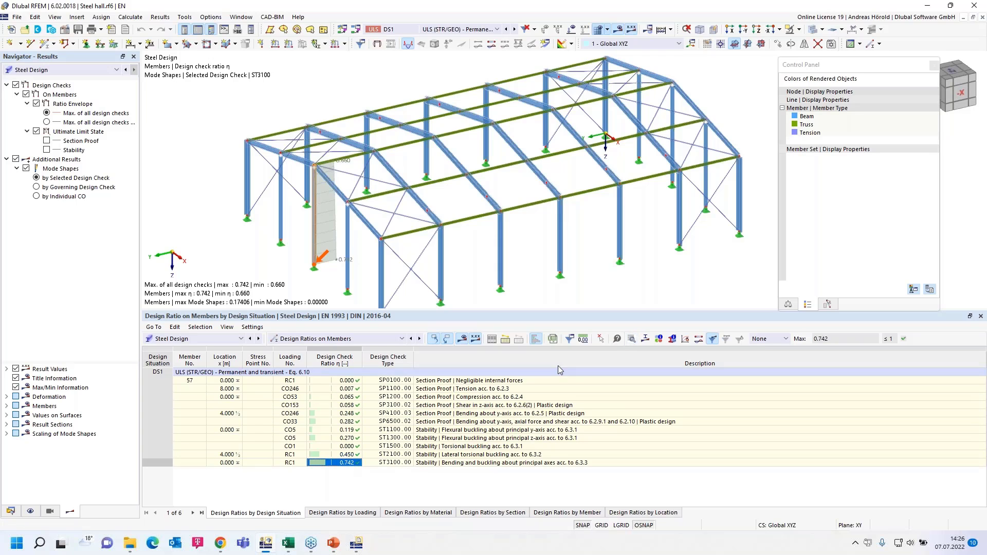
{"action": "left_click", "coordinate": [632, 341]}
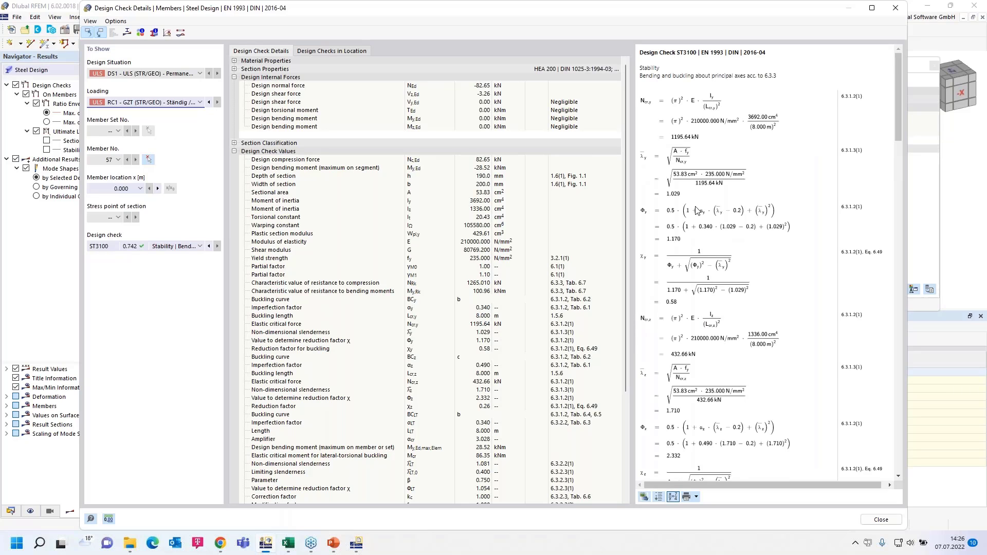
Review the ST3100 design check formulas and their code references, and print them to the printout report
{"action": "scroll", "coordinate": [696, 211], "scroll_direction": "down", "scroll_amount": 15}
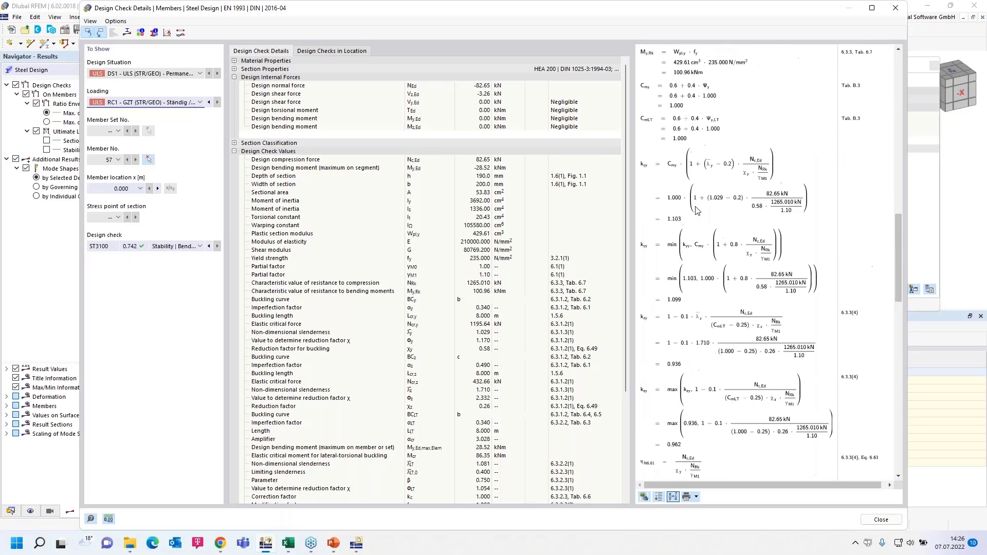
{"action": "scroll", "coordinate": [696, 210], "scroll_direction": "up", "scroll_amount": 20}
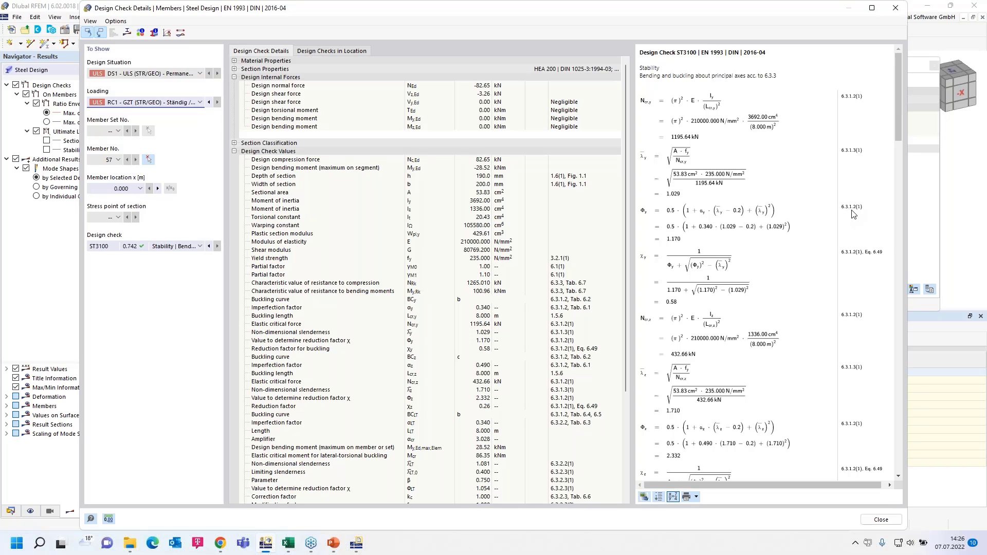
{"action": "scroll", "coordinate": [788, 345], "scroll_direction": "down", "scroll_amount": 12}
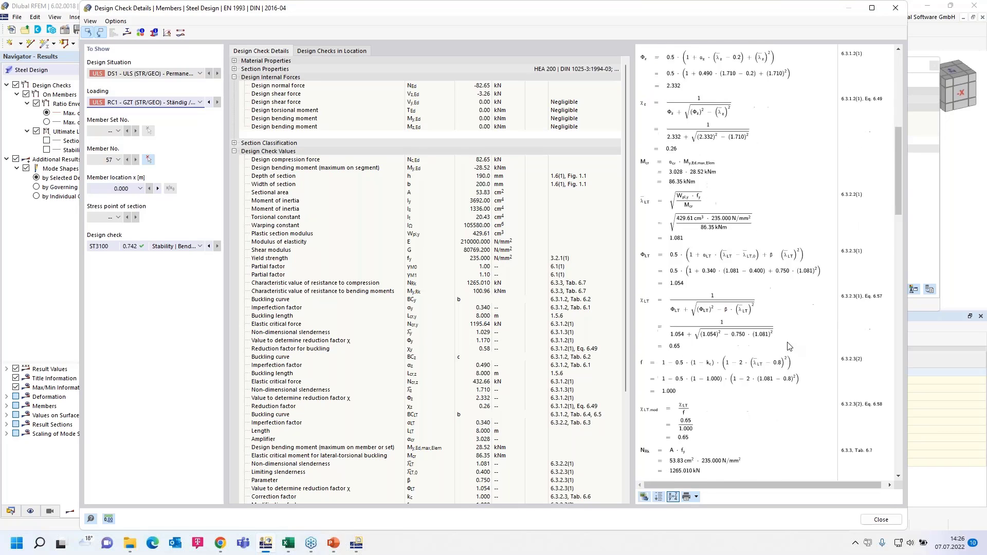
{"action": "left_click", "coordinate": [695, 498]}
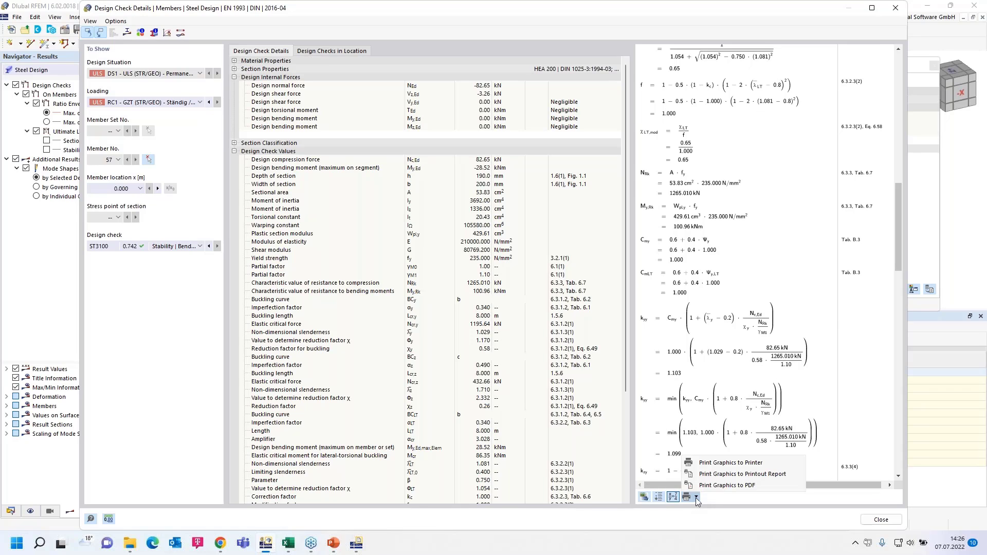
{"action": "left_click", "coordinate": [712, 477]}
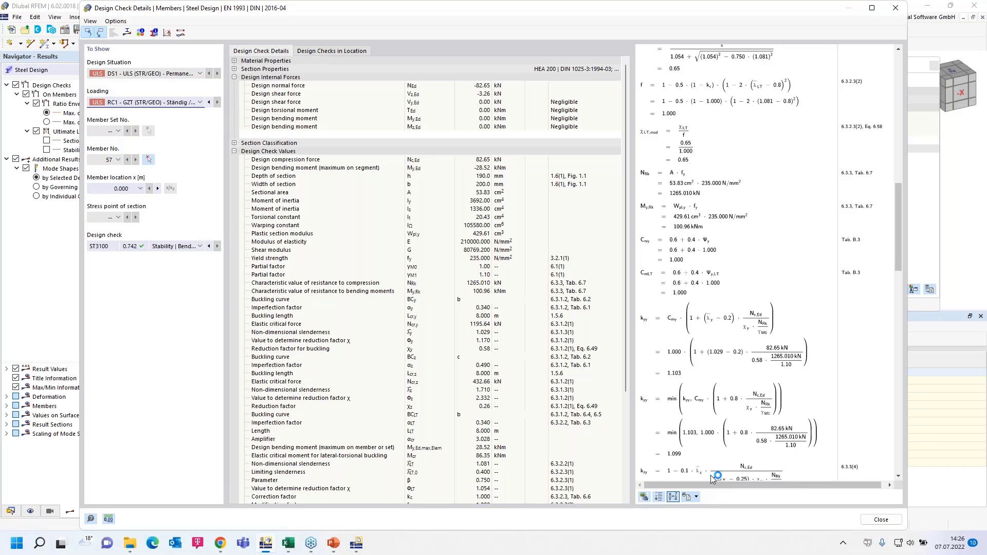
Switch to the printout report and examine the design check formulas of member 57 in the Steel Design chapter
{"action": "left_click", "coordinate": [357, 544]}
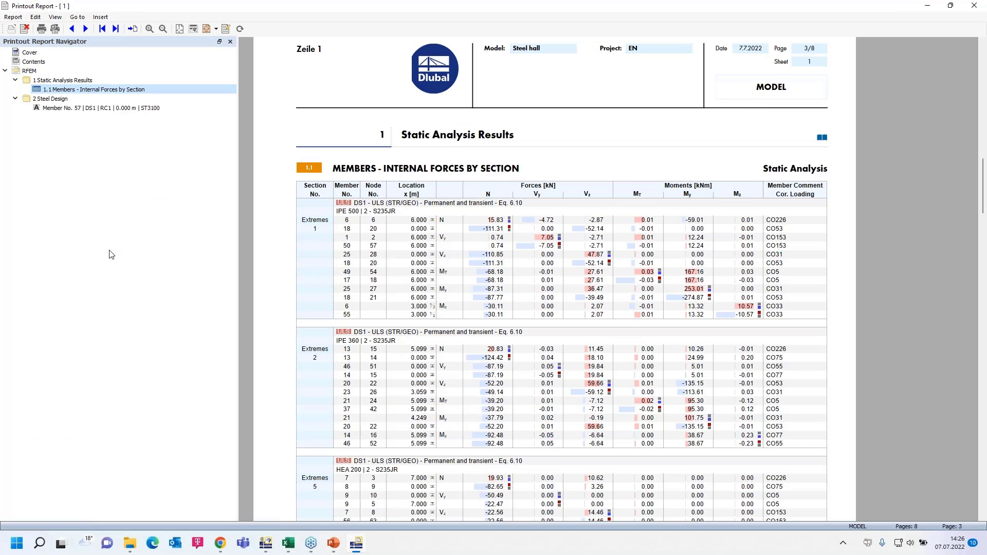
{"action": "left_click", "coordinate": [97, 109]}
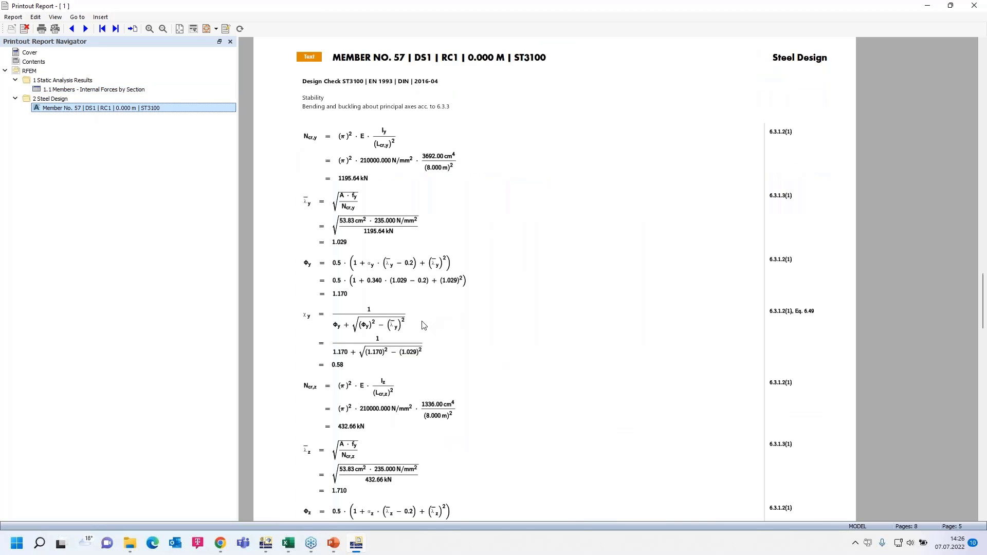
{"action": "scroll", "coordinate": [422, 324], "scroll_direction": "down", "scroll_amount": 5}
{"action": "scroll", "coordinate": [423, 325], "scroll_direction": "down", "scroll_amount": 3}
{"action": "scroll", "coordinate": [423, 325], "scroll_direction": "up", "scroll_amount": 10}
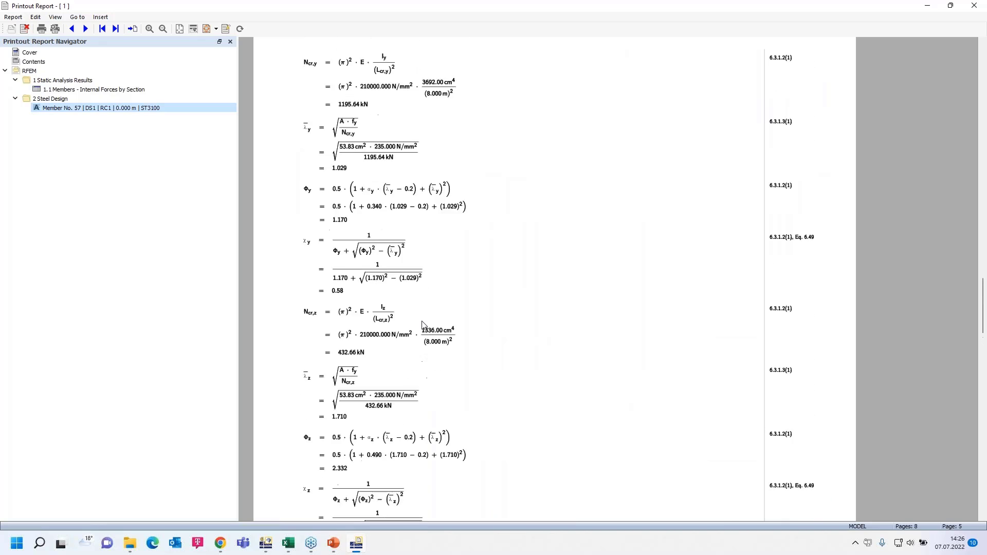
{"action": "scroll", "coordinate": [424, 325], "scroll_direction": "up", "scroll_amount": 3}
{"action": "scroll", "coordinate": [424, 325], "scroll_direction": "down", "scroll_amount": 8}
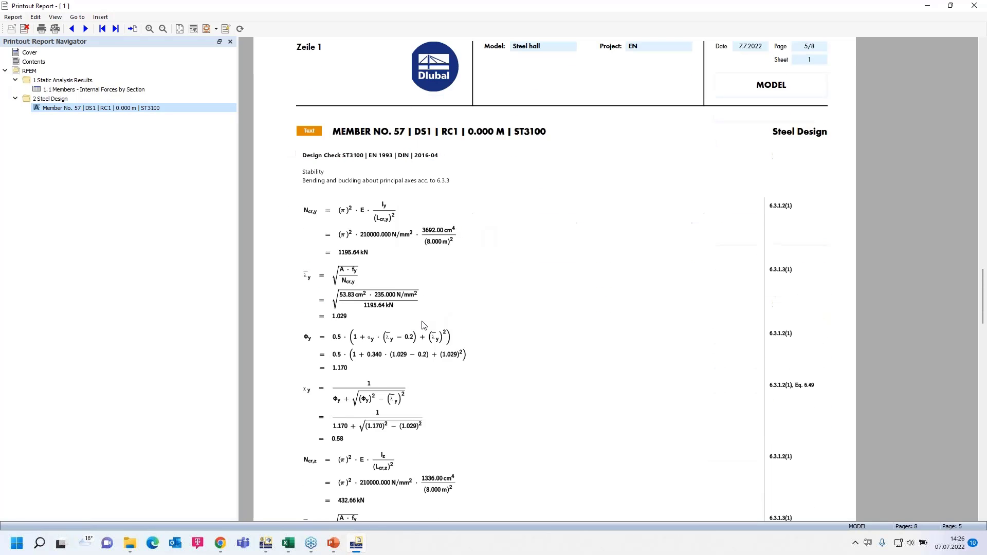
{"action": "scroll", "coordinate": [423, 325], "scroll_direction": "down", "scroll_amount": 6}
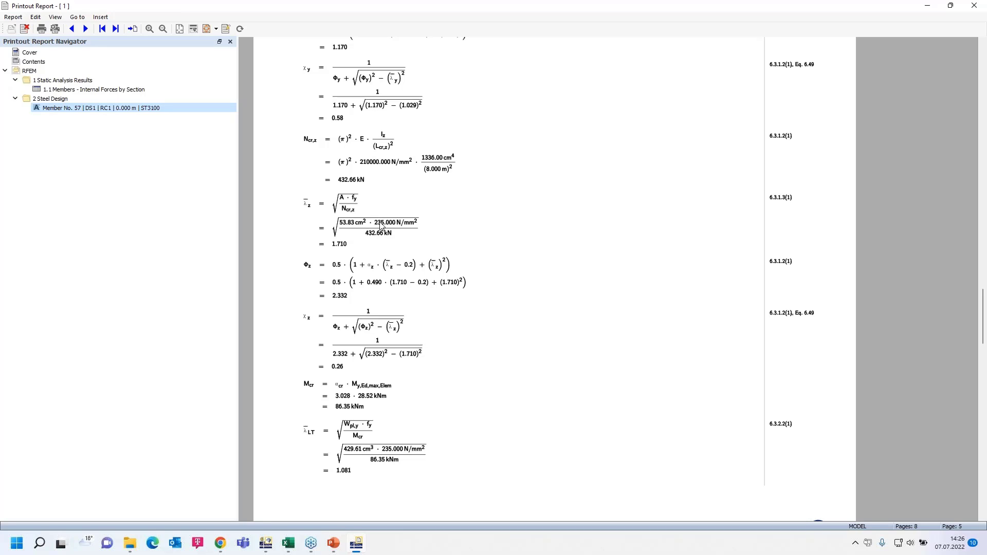
Set the printFontSize in the source code of member 57's ST3100 report text to 12px, and review the resized formulas
{"action": "right_click", "coordinate": [376, 225]}
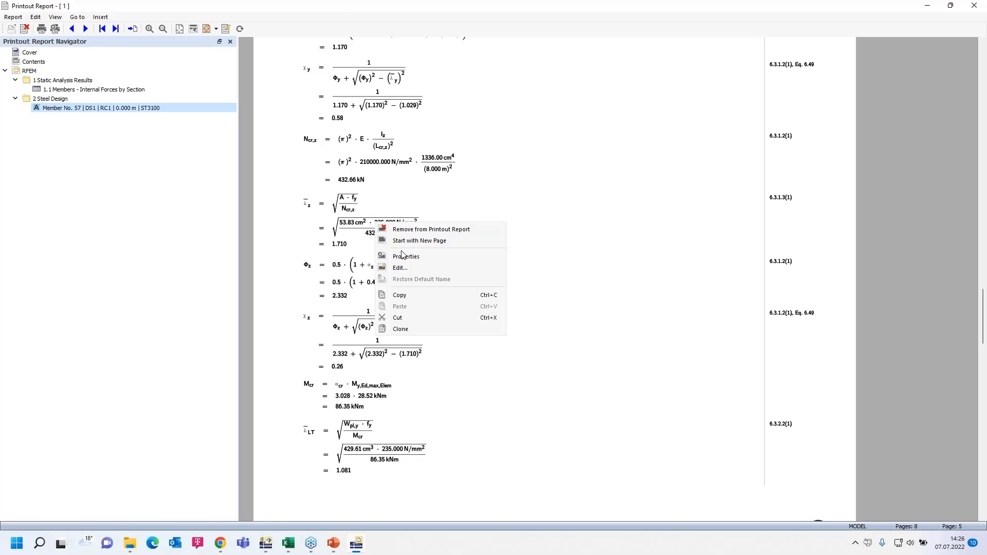
{"action": "left_click", "coordinate": [414, 271]}
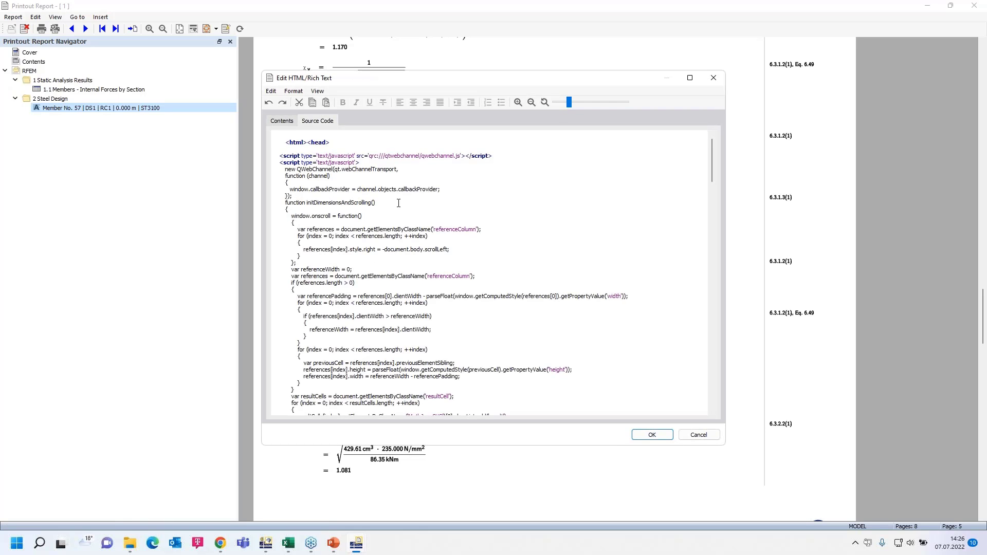
{"action": "scroll", "coordinate": [384, 294], "scroll_direction": "down", "scroll_amount": 20}
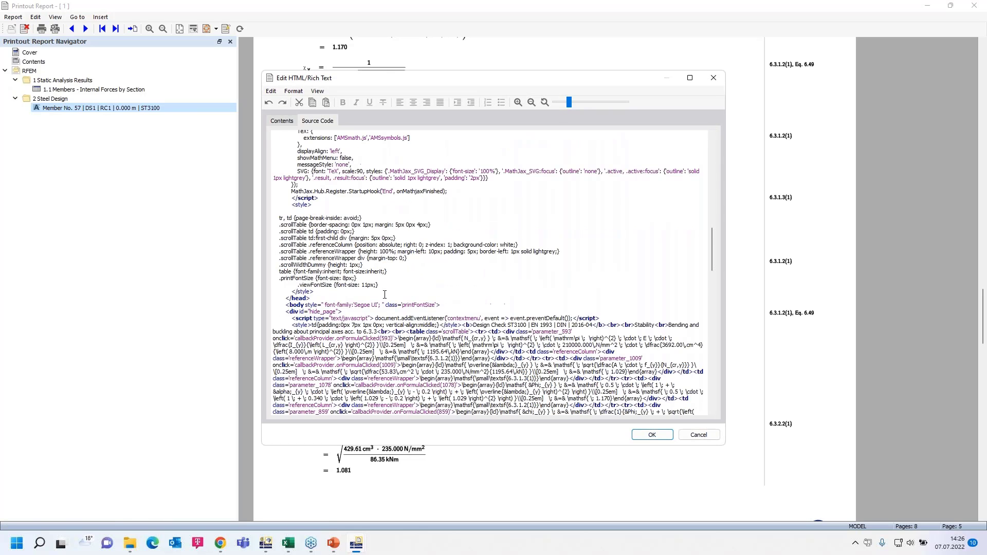
{"action": "scroll", "coordinate": [385, 295], "scroll_direction": "up", "scroll_amount": 3}
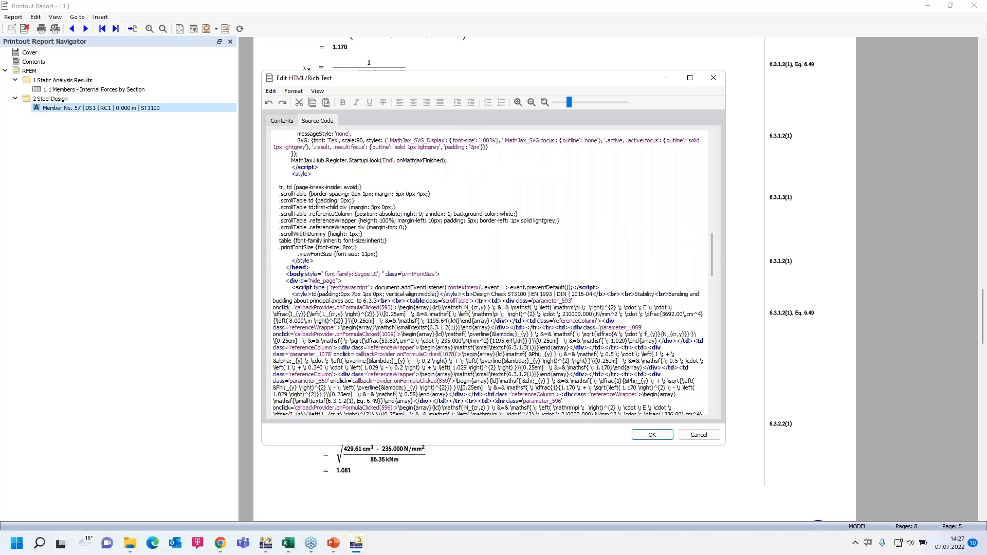
{"action": "left_click_drag", "start_coordinate": [279, 249], "coordinate": [366, 249]}
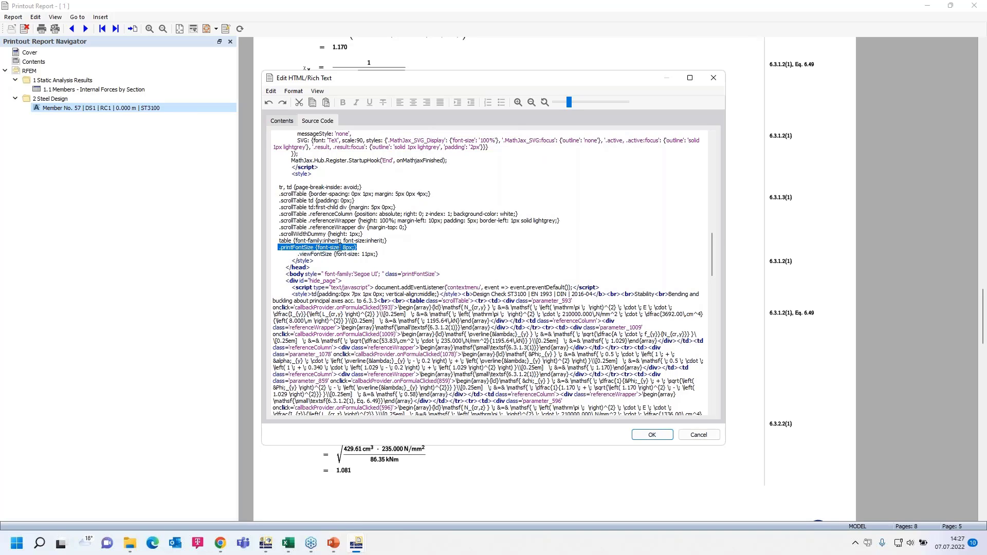
{"action": "left_click", "coordinate": [347, 248]}
{"action": "type", "text": "5"}
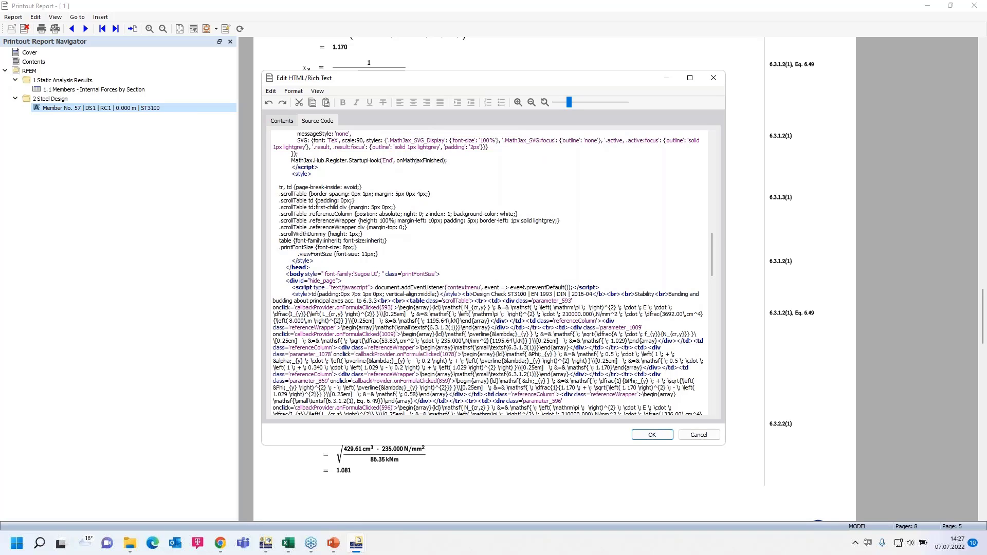
{"action": "type", "text": "12"}
{"action": "left_click", "coordinate": [646, 435]}
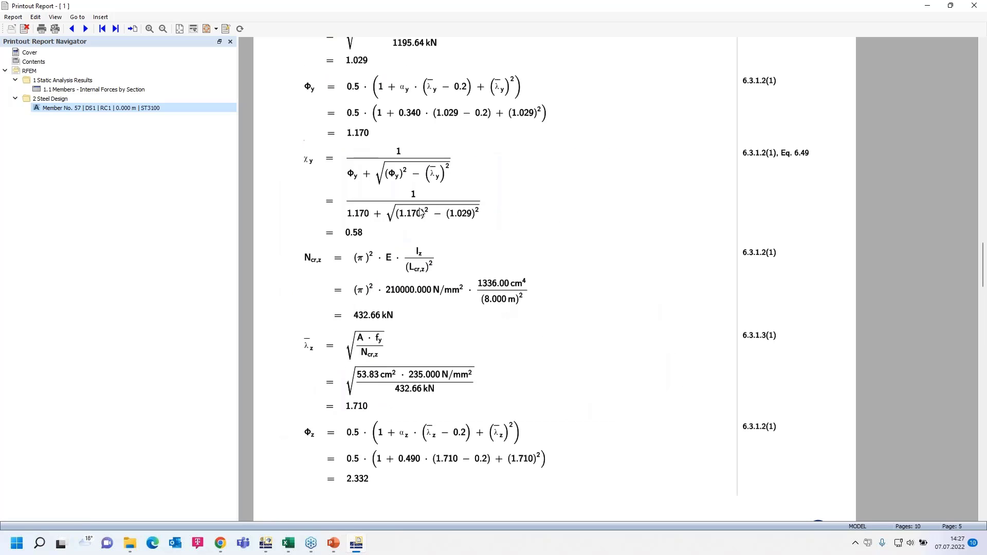
{"action": "scroll", "coordinate": [465, 308], "scroll_direction": "up", "scroll_amount": 7}
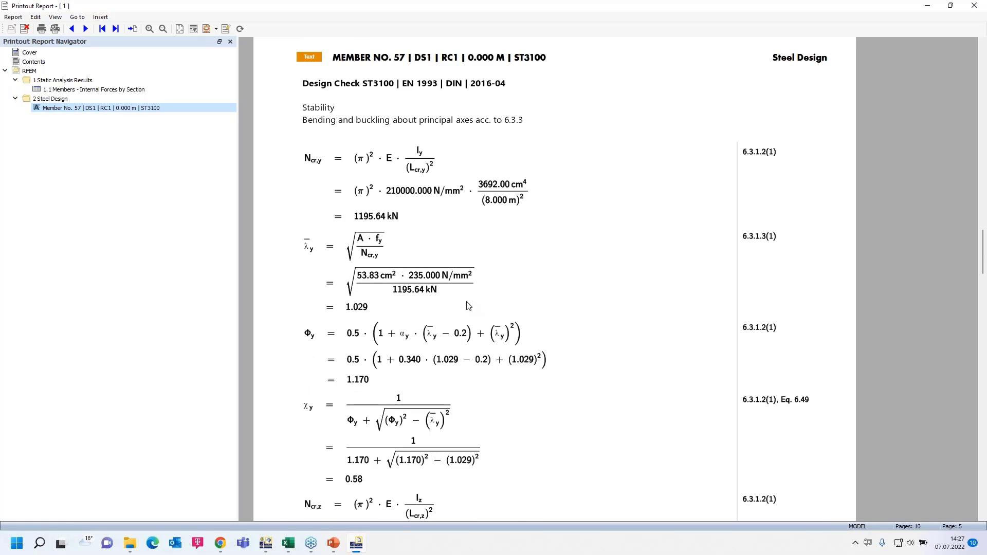
{"action": "scroll", "coordinate": [468, 308], "scroll_direction": "down", "scroll_amount": 4}
{"action": "scroll", "coordinate": [468, 306], "scroll_direction": "down", "scroll_amount": 5}
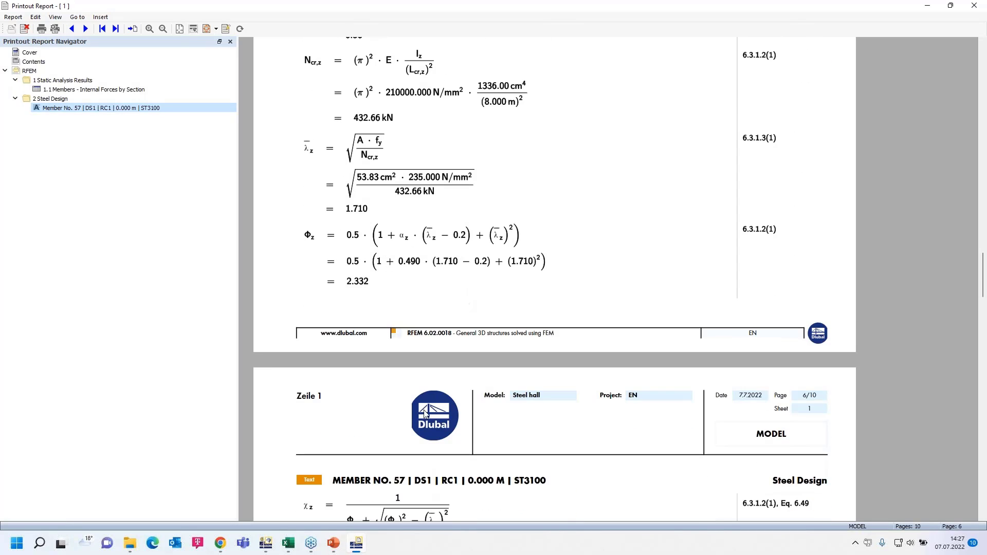
Return to RFEM, close the design check details, and activate the model Column base with line weld.rf6
{"action": "left_click", "coordinate": [265, 544]}
{"action": "left_click", "coordinate": [894, 9]}
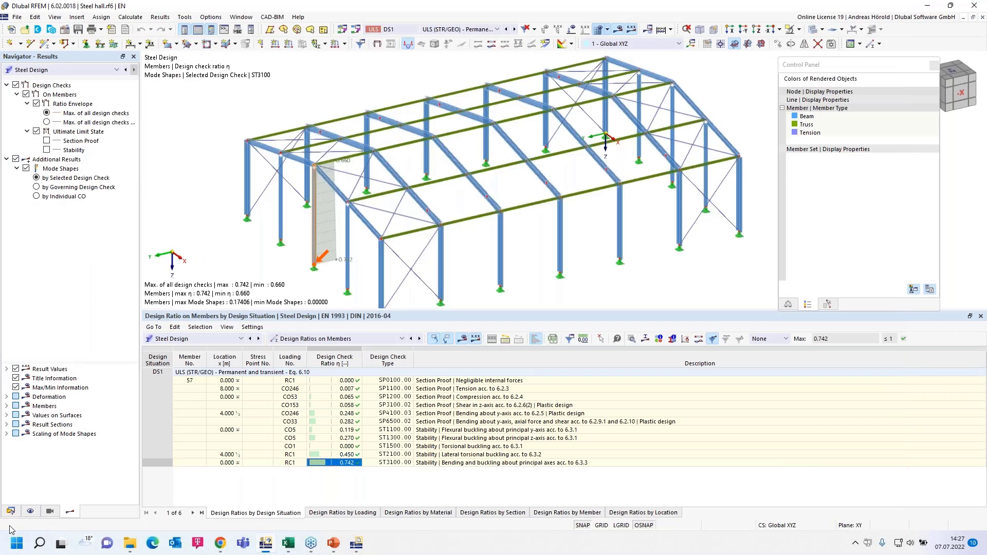
{"action": "left_click", "coordinate": [10, 511]}
{"action": "left_click", "coordinate": [7, 123]}
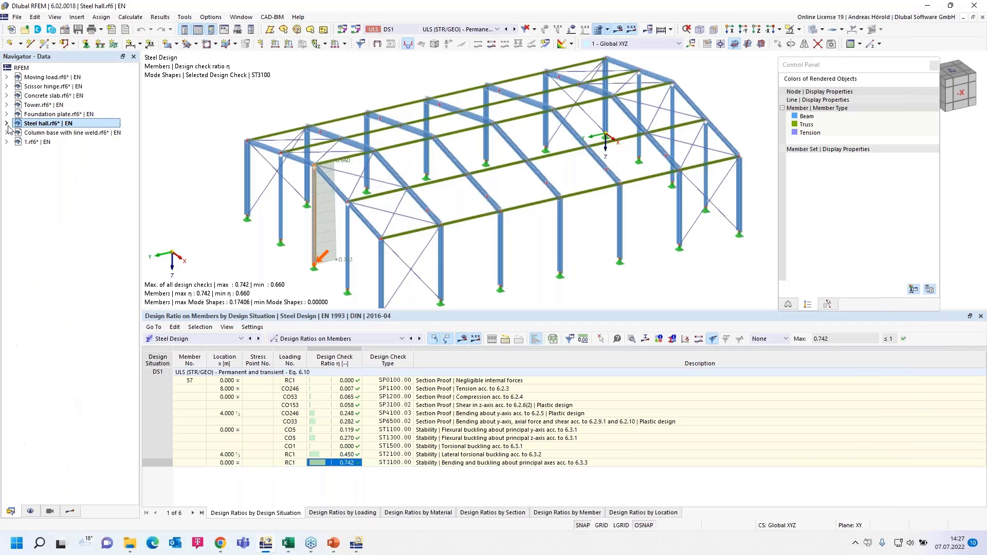
{"action": "left_click", "coordinate": [45, 133]}
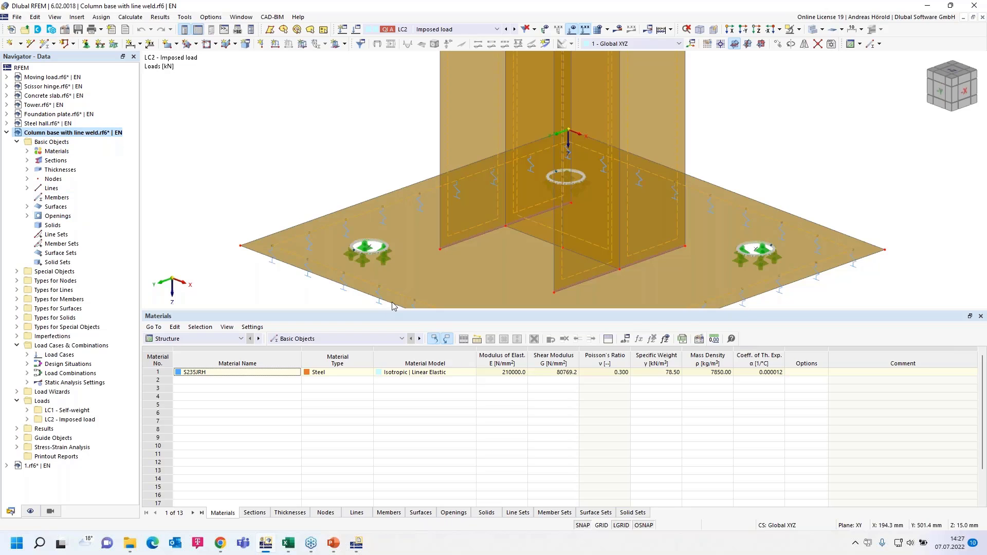
Enlarge the graphics area and inspect the line welded joints between the column plates and the base plate
{"action": "left_click_drag", "start_coordinate": [399, 310], "coordinate": [398, 409]}
{"action": "scroll", "coordinate": [483, 304], "scroll_direction": "up", "scroll_amount": 5}
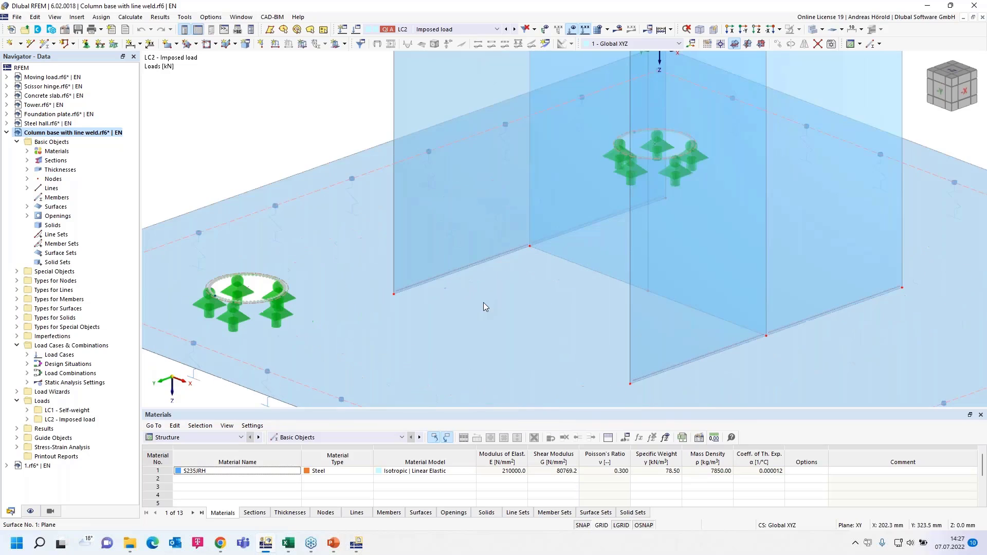
{"action": "mouse_move", "coordinate": [414, 248]}
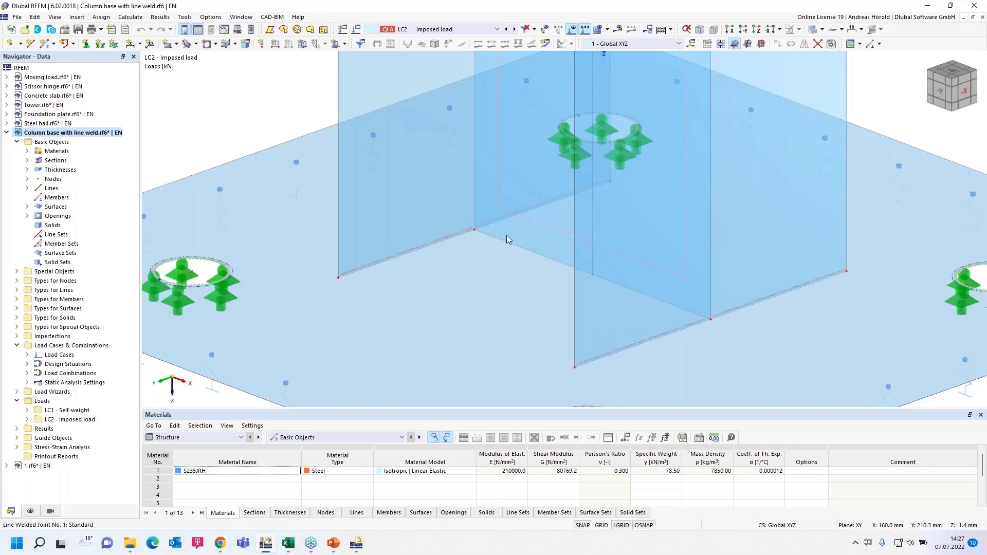
{"action": "scroll", "coordinate": [535, 260], "scroll_direction": "down", "scroll_amount": 5}
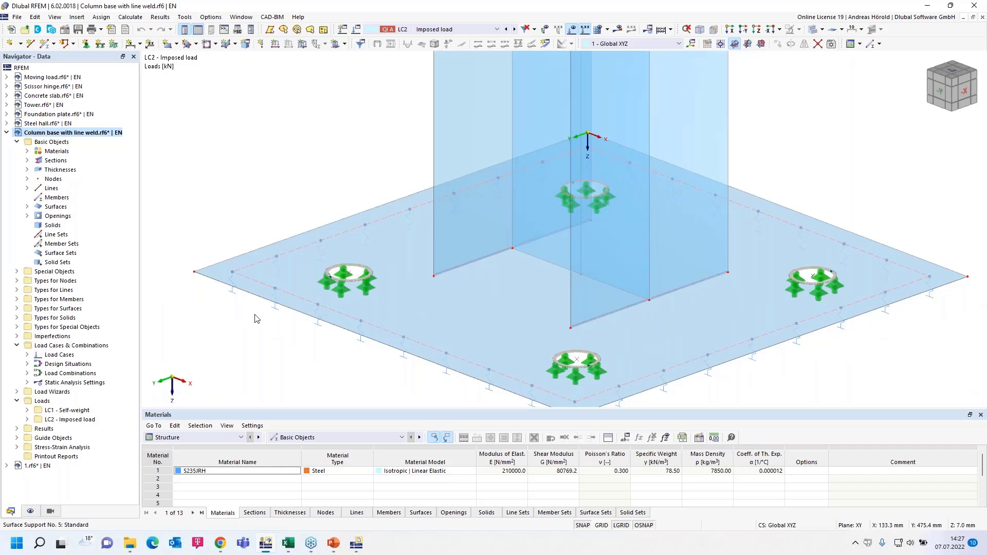
Start a new line welded joint, preview the Corner Joint and Lap Joint types, and set the joint type to Tee Joint
{"action": "left_click", "coordinate": [17, 290]}
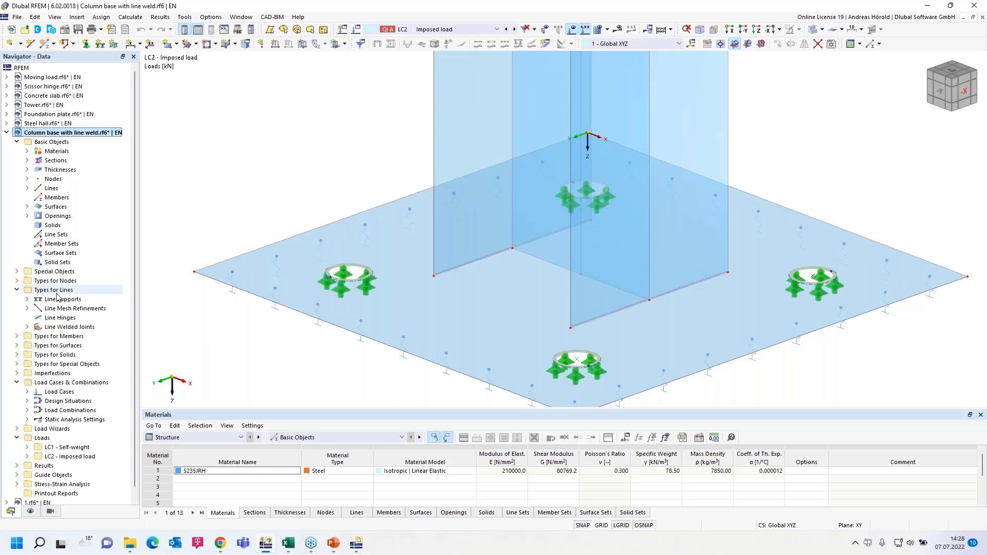
{"action": "right_click", "coordinate": [61, 329]}
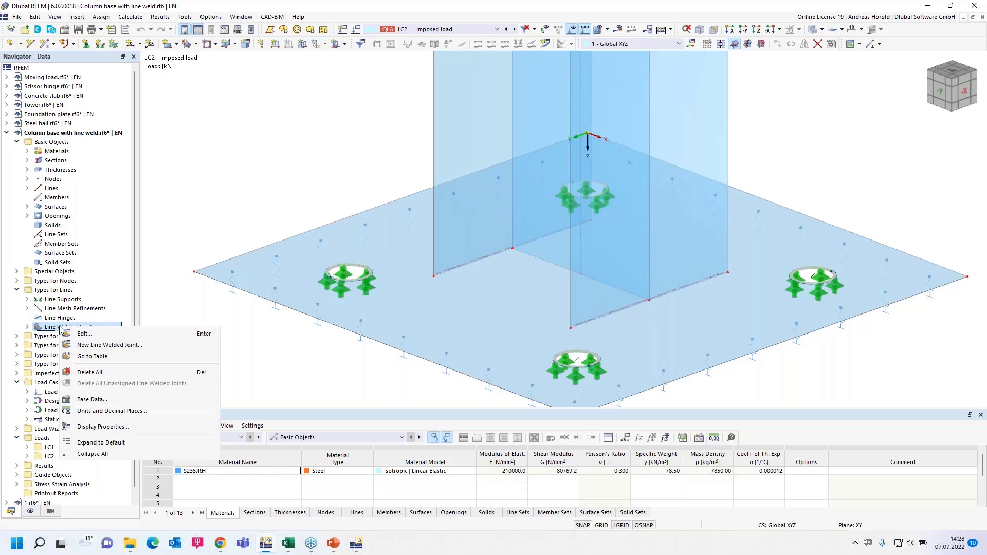
{"action": "left_click", "coordinate": [142, 346]}
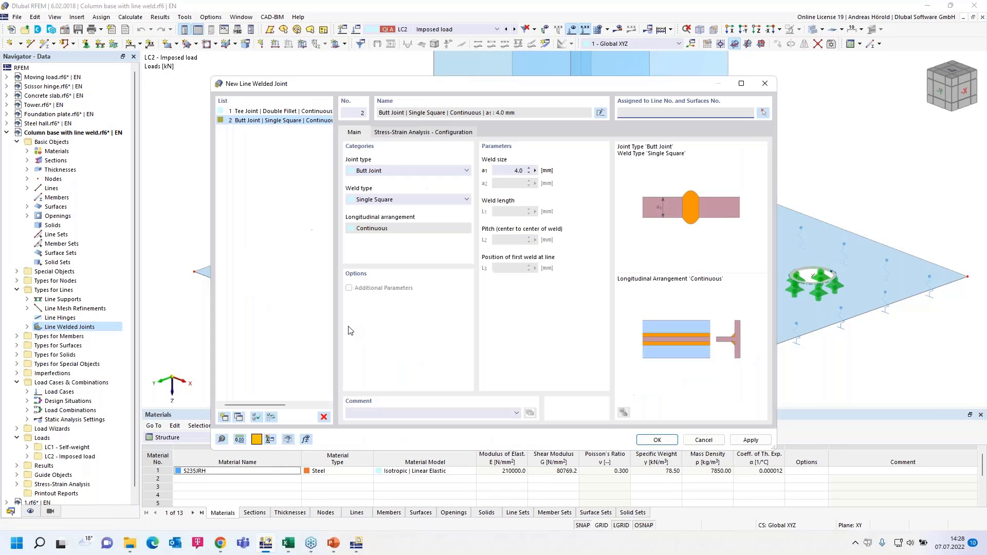
{"action": "left_click", "coordinate": [402, 172]}
{"action": "left_click", "coordinate": [401, 188]}
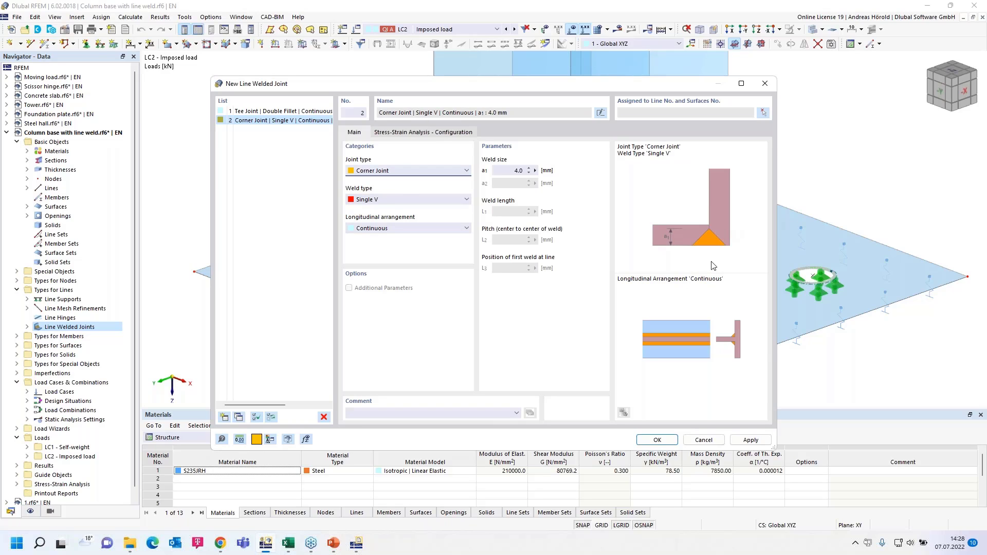
{"action": "left_click", "coordinate": [426, 172]}
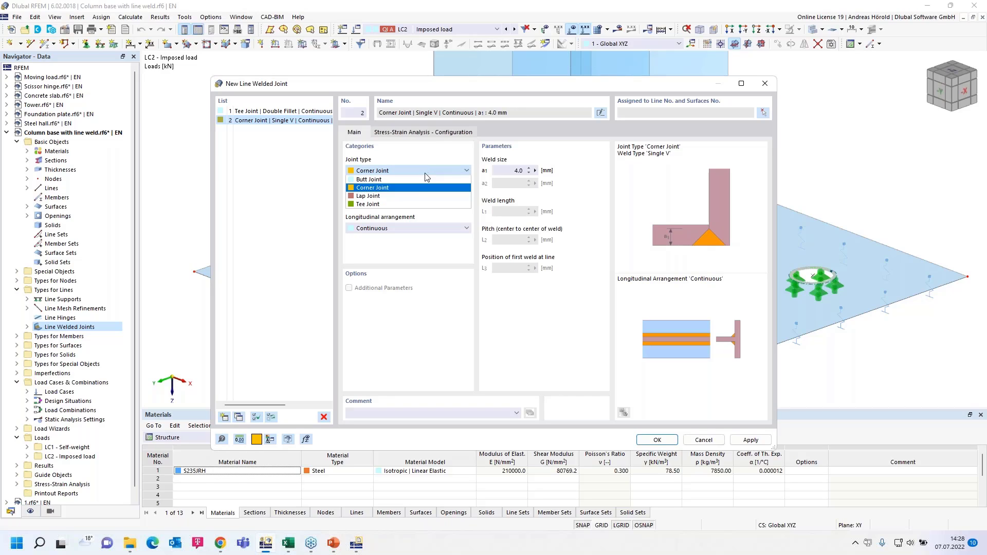
{"action": "left_click", "coordinate": [410, 201]}
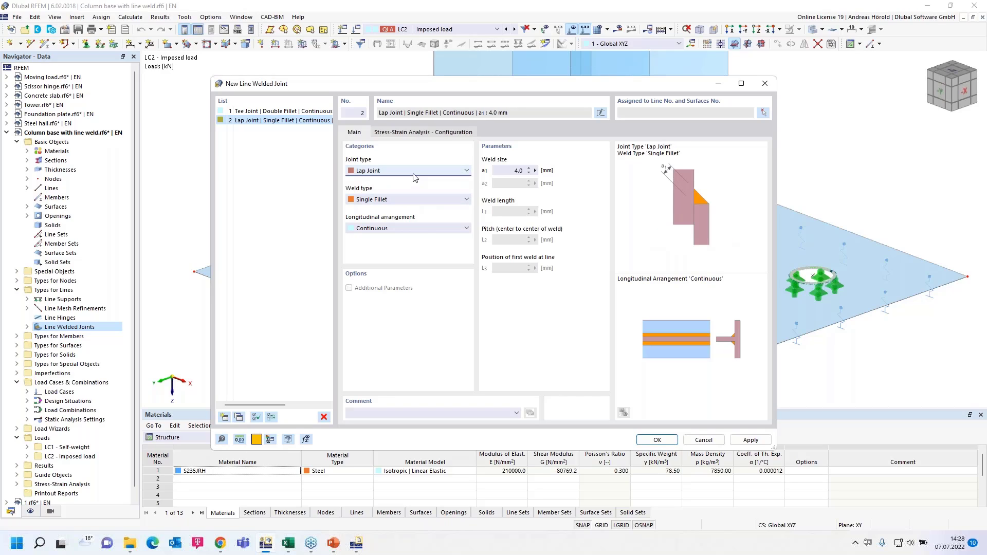
{"action": "left_click", "coordinate": [415, 177]}
{"action": "left_click", "coordinate": [410, 205]}
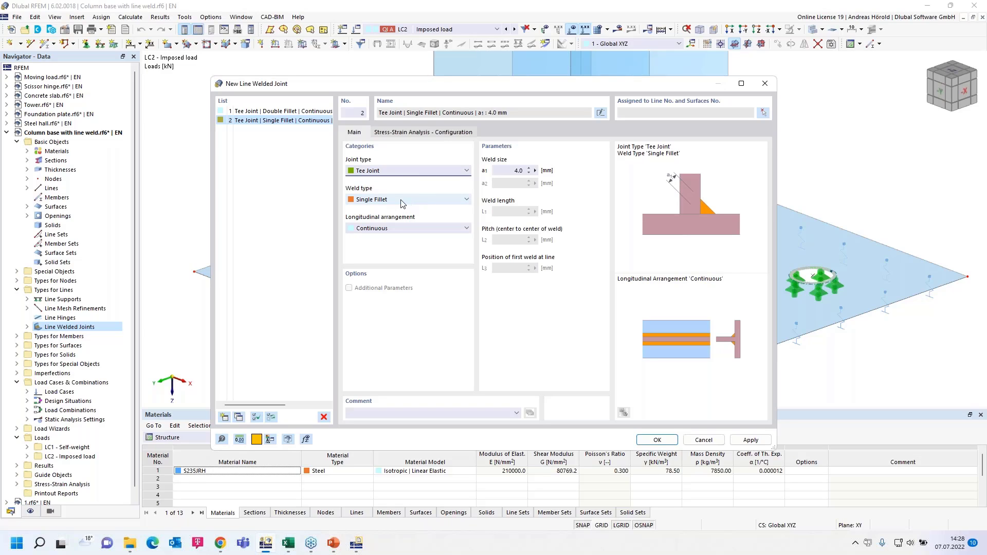
Preview the Single Bevel, Single J, Double J and Single Fillet weld types, and set the tee joint's weld type to Double Fillet
{"action": "left_click", "coordinate": [402, 201]}
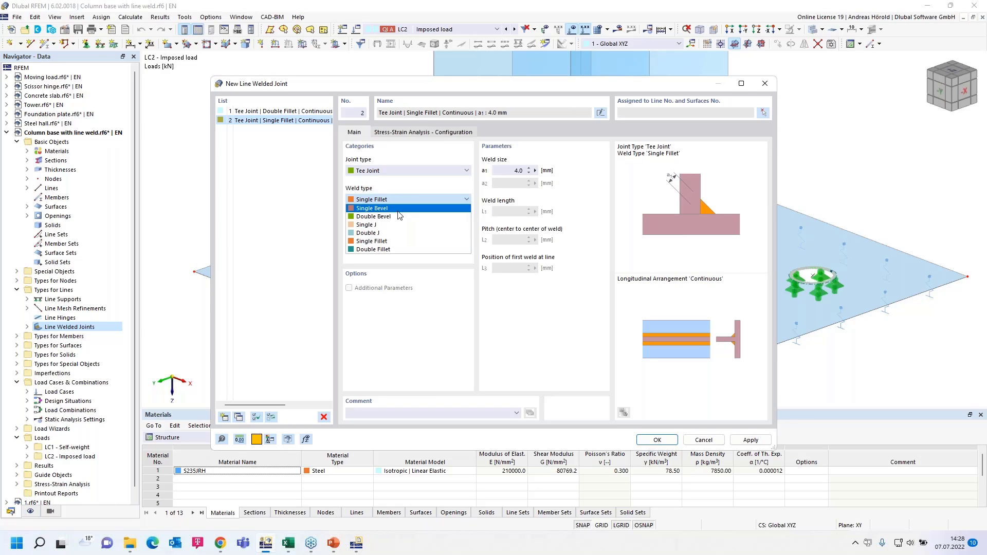
{"action": "left_click", "coordinate": [400, 208]}
{"action": "left_click", "coordinate": [401, 200]}
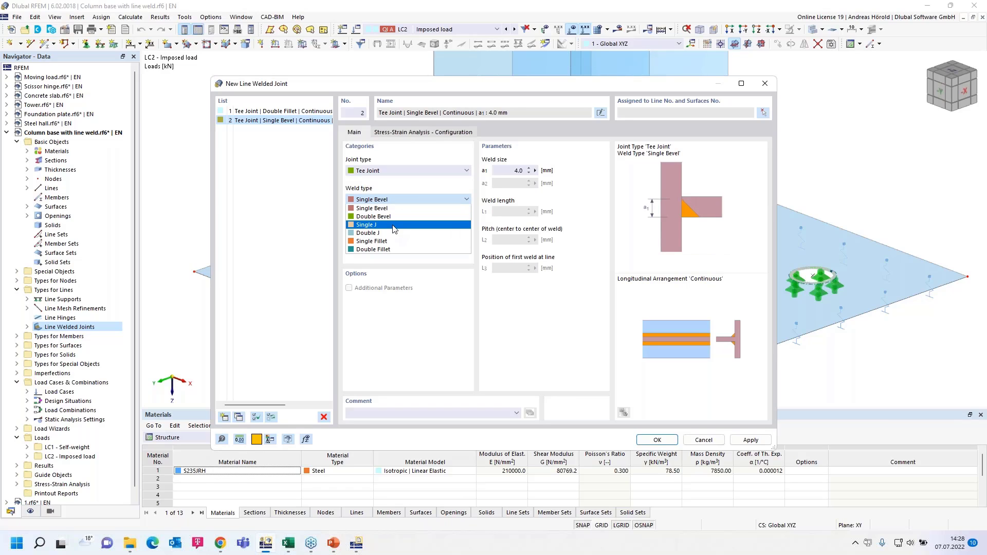
{"action": "left_click", "coordinate": [394, 227]}
{"action": "left_click", "coordinate": [404, 201]}
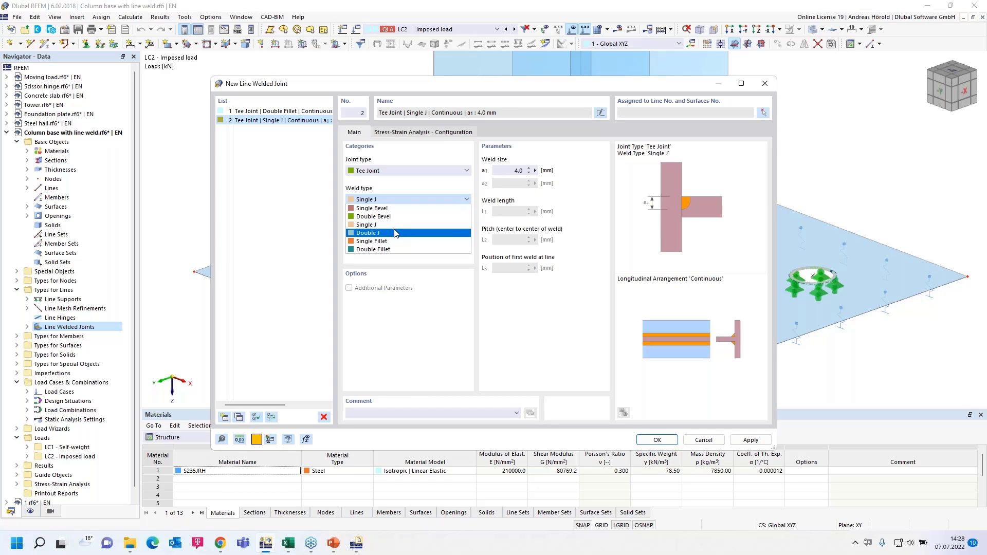
{"action": "left_click", "coordinate": [396, 233]}
{"action": "left_click", "coordinate": [407, 201]}
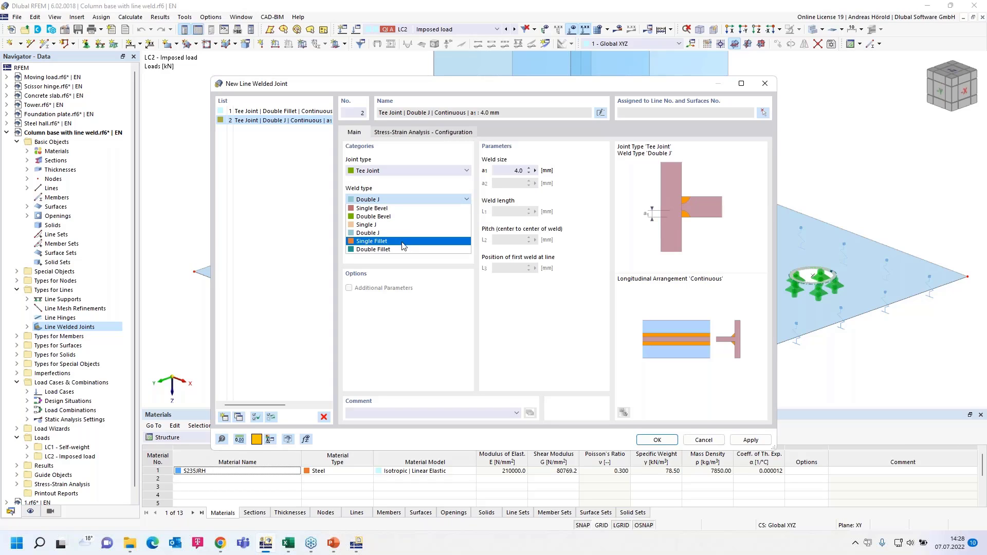
{"action": "left_click", "coordinate": [402, 243]}
{"action": "left_click", "coordinate": [421, 200]}
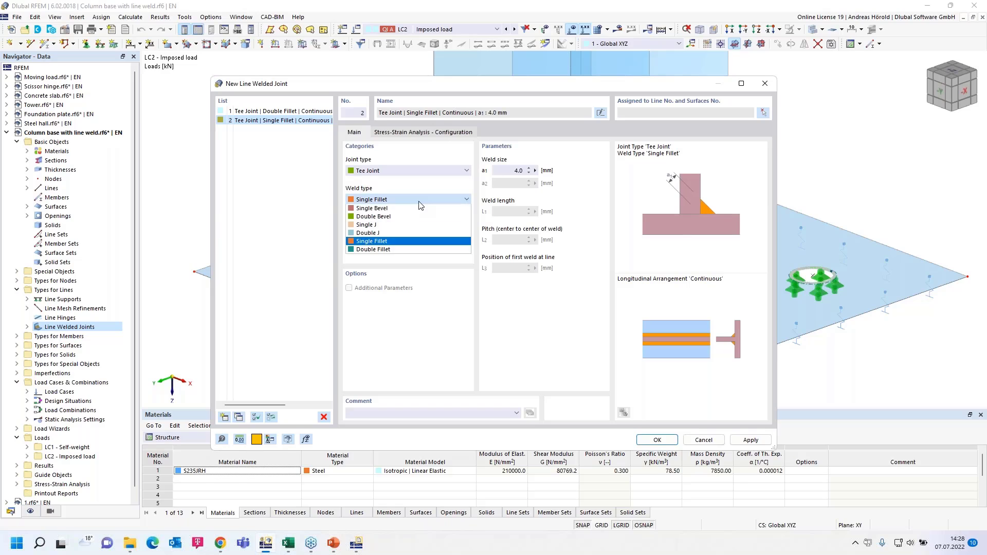
{"action": "left_click", "coordinate": [411, 249]}
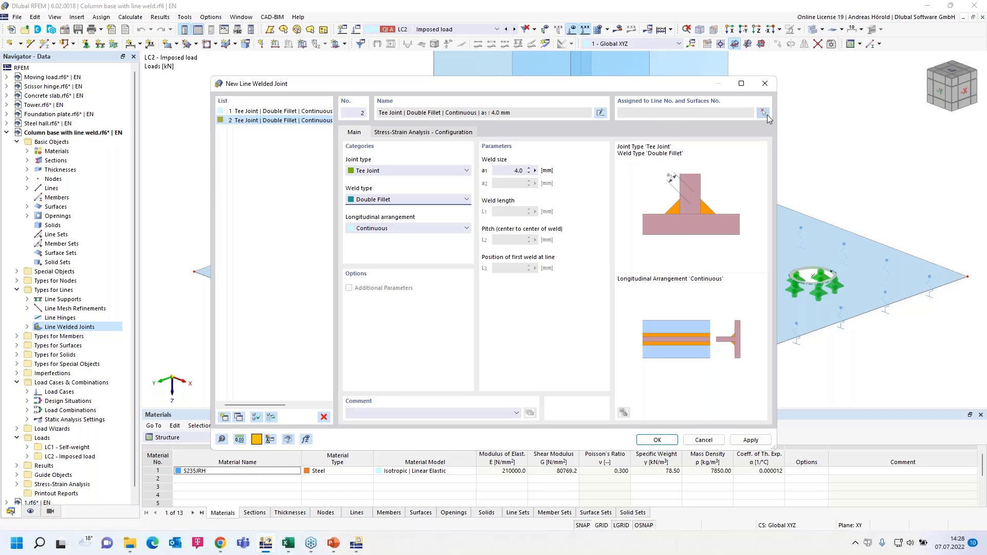
Assign the line welded joint to line 13 with surfaces 4 and 1, create it, and inspect the weld in the model
{"action": "left_click", "coordinate": [763, 112]}
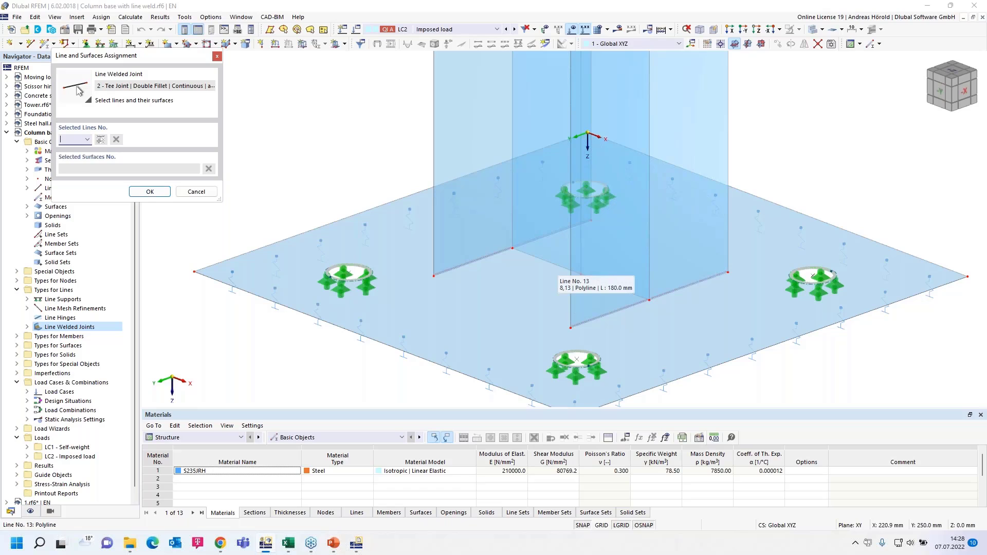
{"action": "left_click", "coordinate": [558, 267]}
{"action": "left_click", "coordinate": [561, 253]}
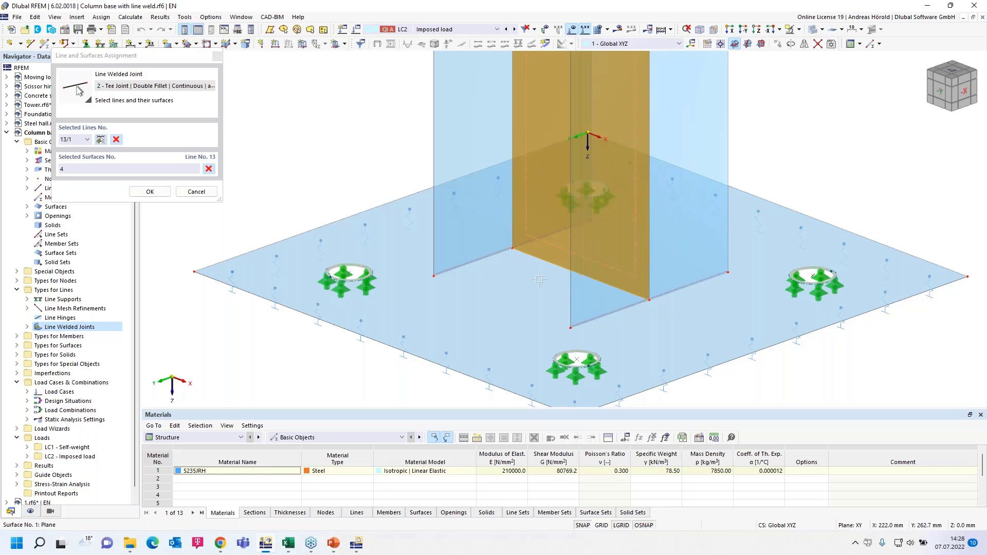
{"action": "left_click", "coordinate": [513, 301]}
{"action": "left_click", "coordinate": [150, 191]}
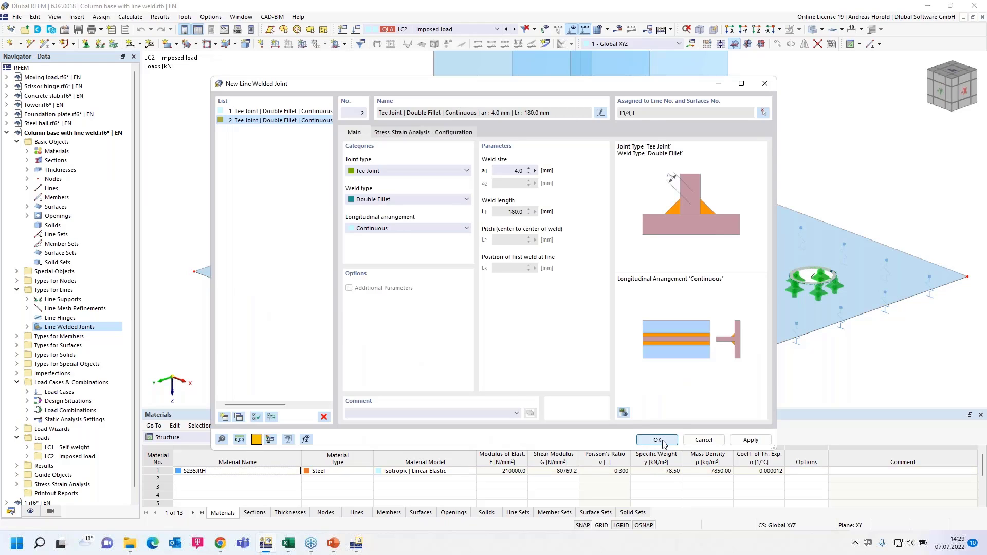
{"action": "left_click", "coordinate": [659, 441]}
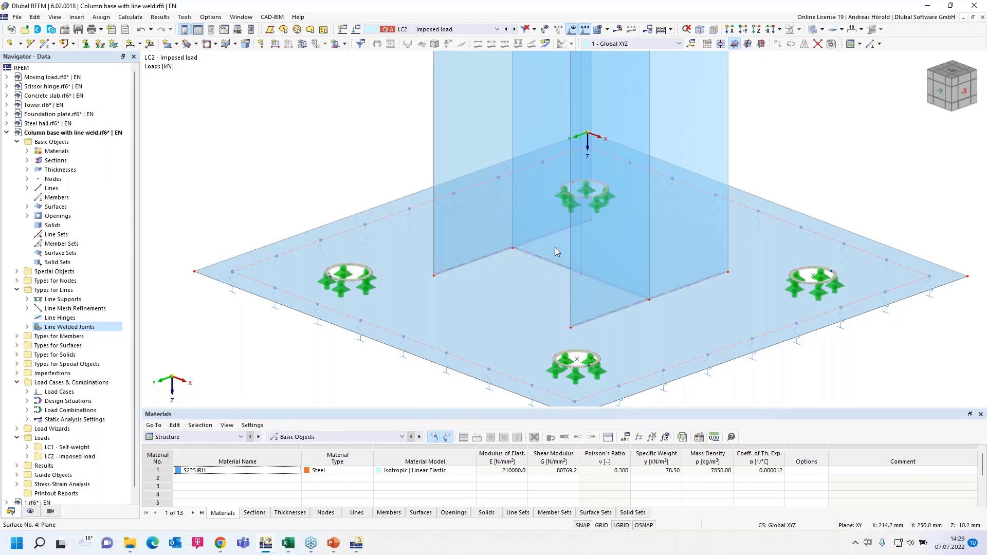
{"action": "scroll", "coordinate": [555, 247], "scroll_direction": "up", "scroll_amount": 3}
{"action": "scroll", "coordinate": [554, 247], "scroll_direction": "up", "scroll_amount": 3}
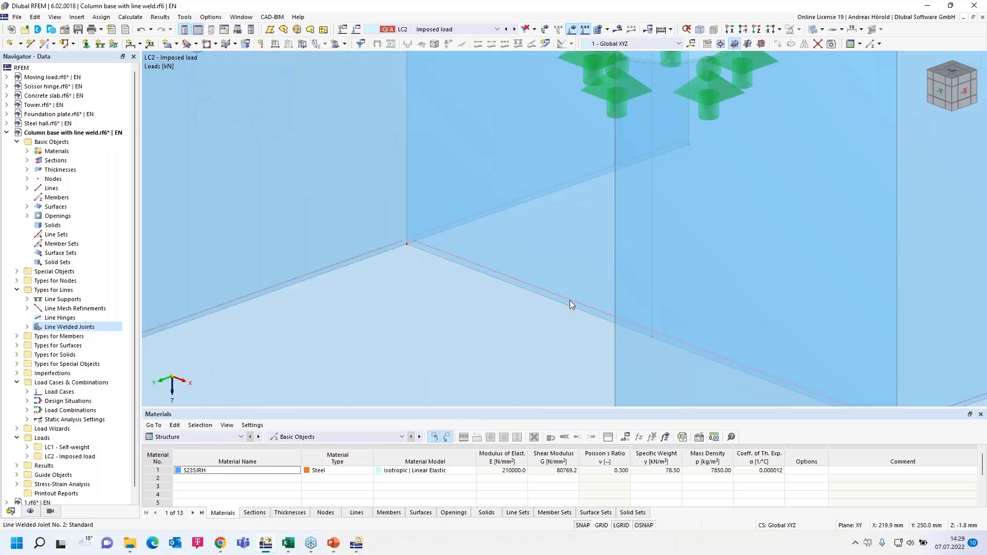
{"action": "mouse_move", "coordinate": [570, 300]}
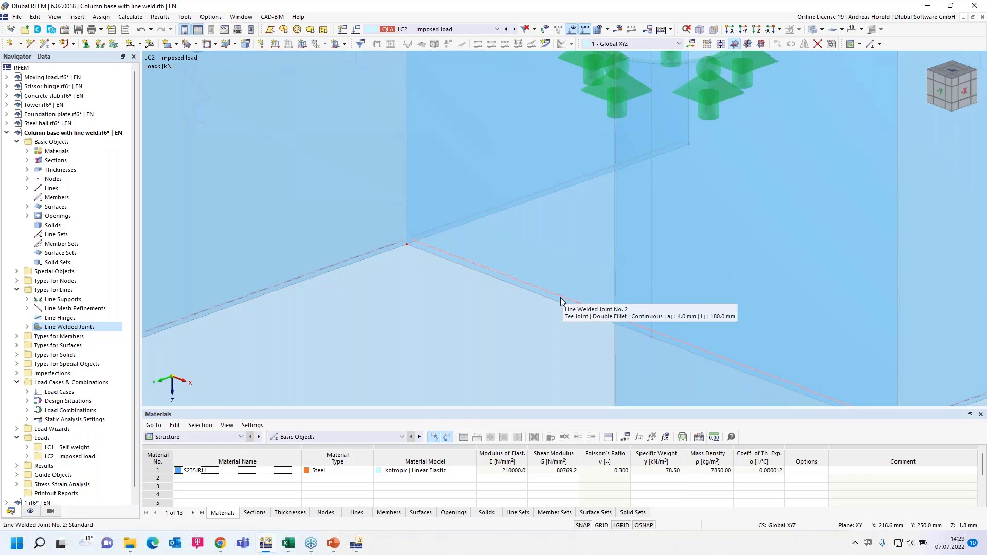
{"action": "scroll", "coordinate": [561, 297], "scroll_direction": "down", "scroll_amount": 6}
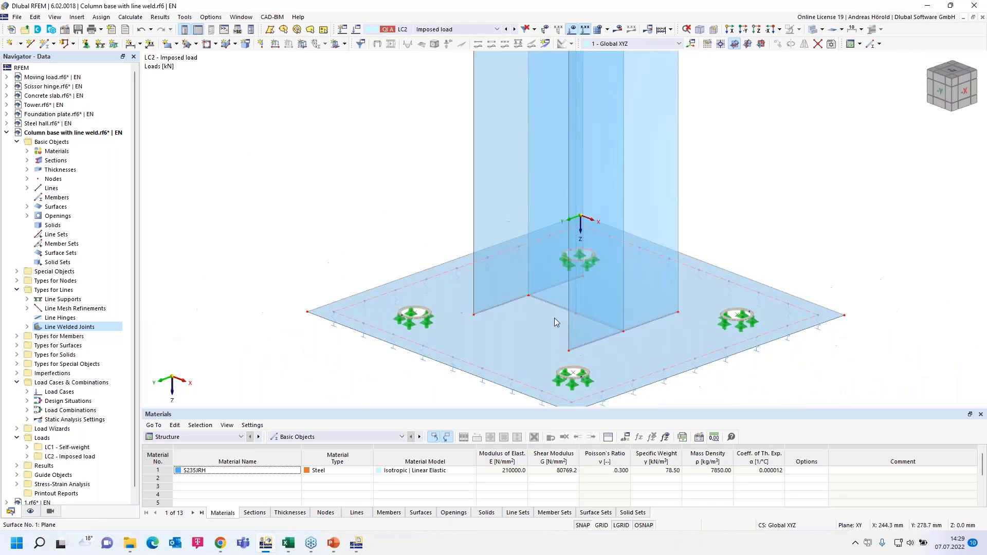
{"action": "middle_click_drag", "start_coordinate": [554, 318], "coordinate": [533, 290]}
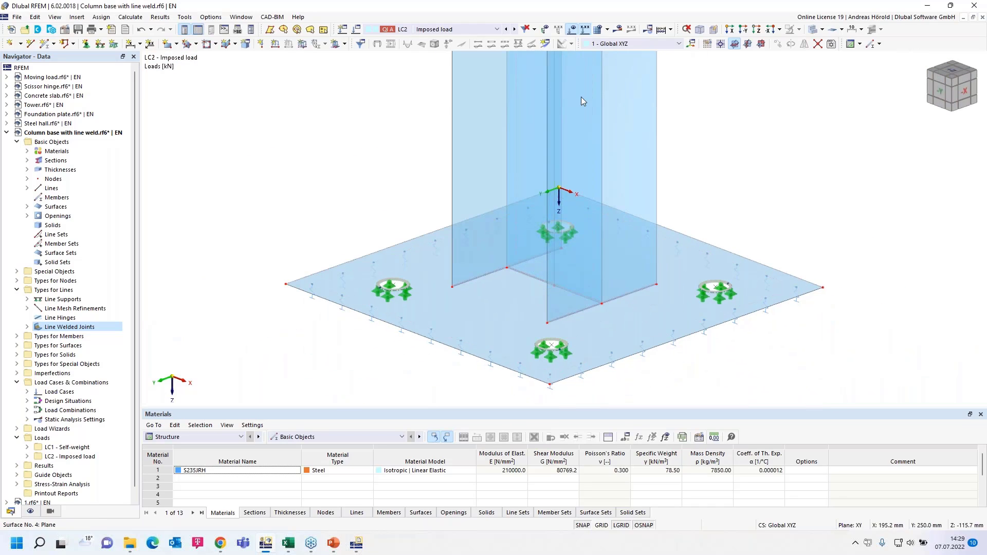
Decline calculating LC2 alone, open the Stress-Strain Analysis input data tables, and run the stress-strain analysis
{"action": "left_click", "coordinate": [618, 30]}
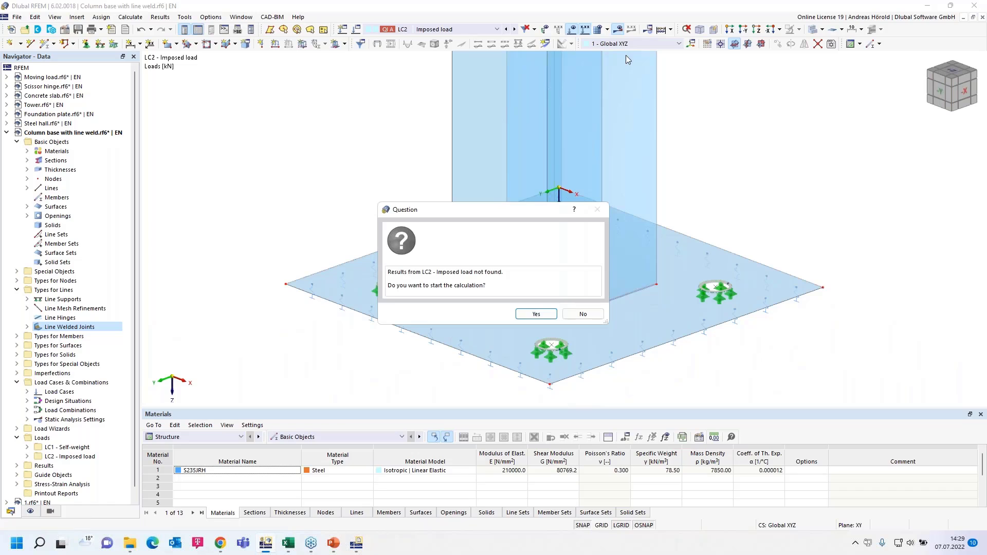
{"action": "left_click", "coordinate": [583, 315]}
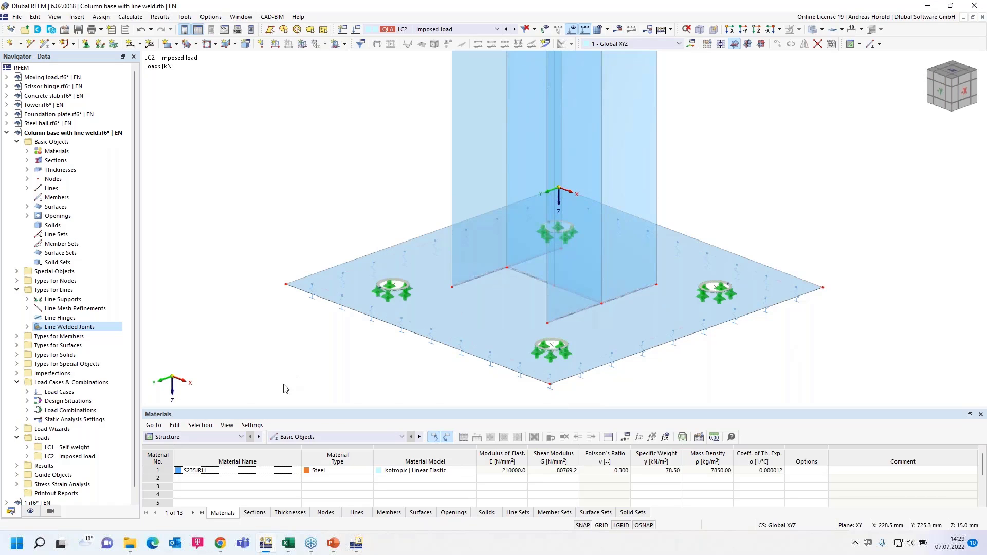
{"action": "left_click", "coordinate": [209, 437]}
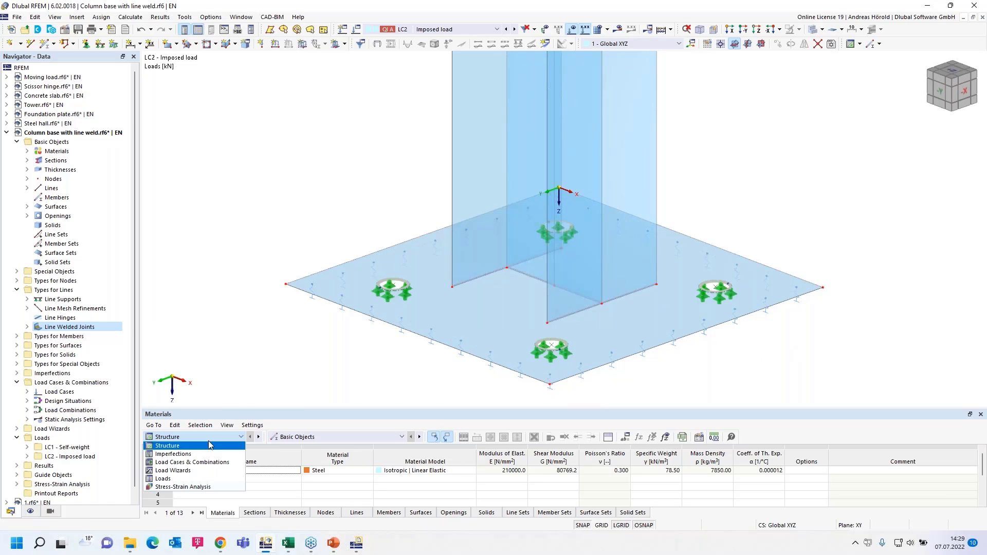
{"action": "left_click", "coordinate": [215, 487]}
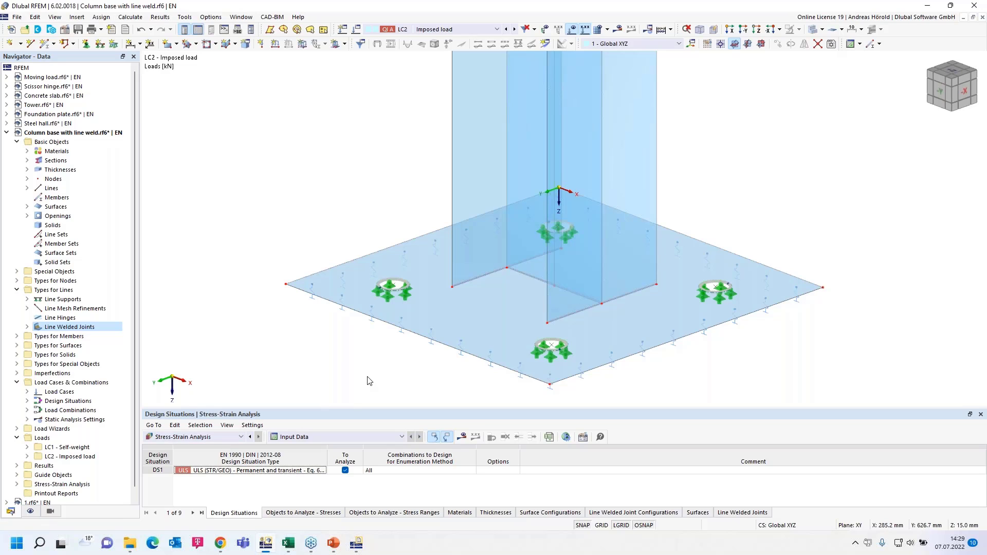
{"action": "left_click", "coordinate": [462, 438]}
{"action": "left_click", "coordinate": [531, 314]}
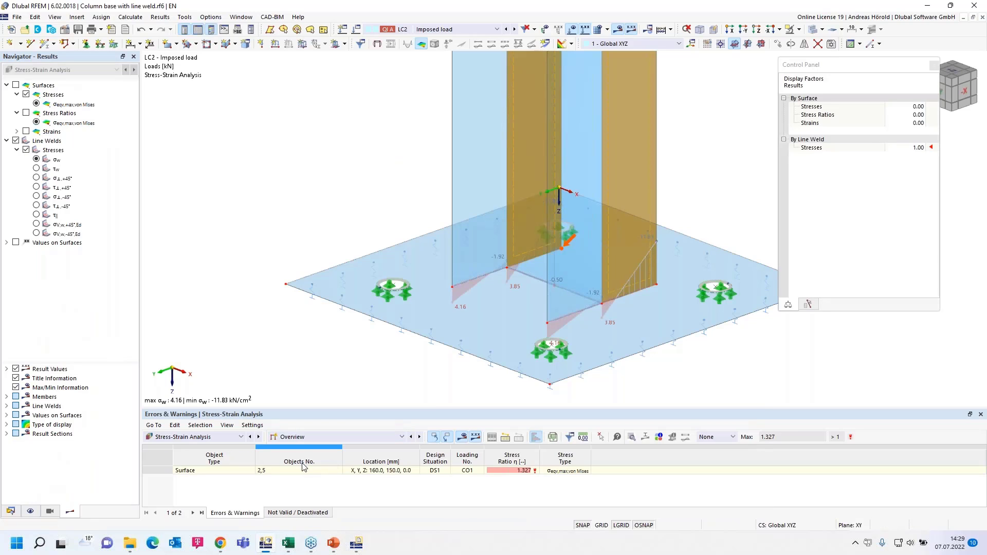
List the stresses in line welds in an enlarged table, and review the weld stress diagrams from τw through σV,w,+45°,Ed
{"action": "left_click", "coordinate": [307, 437]}
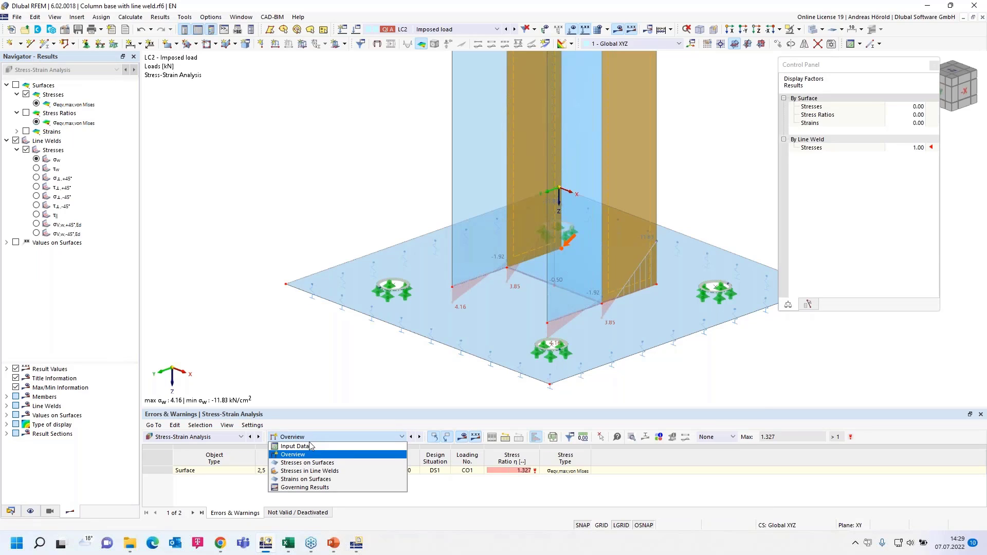
{"action": "left_click", "coordinate": [339, 471]}
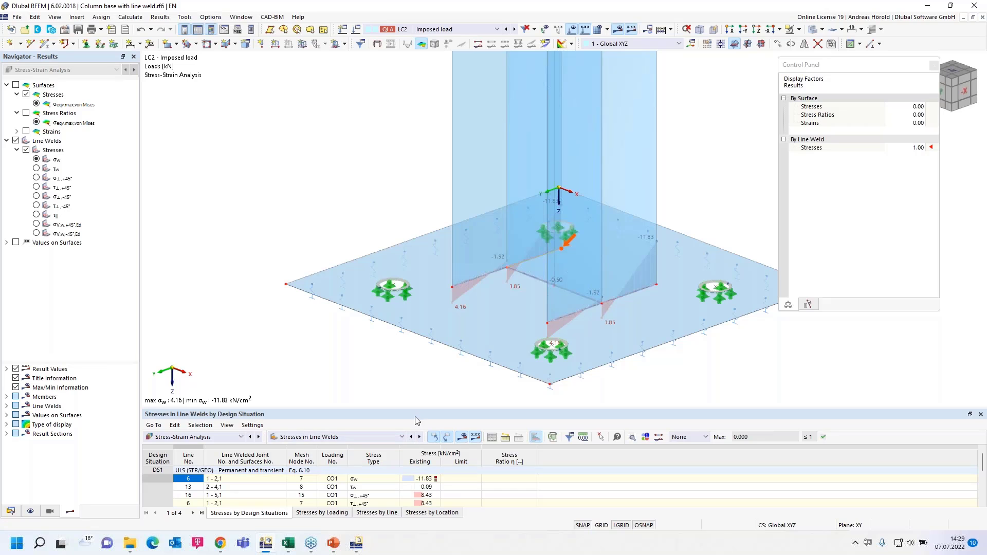
{"action": "left_click_drag", "start_coordinate": [417, 412], "coordinate": [417, 338]}
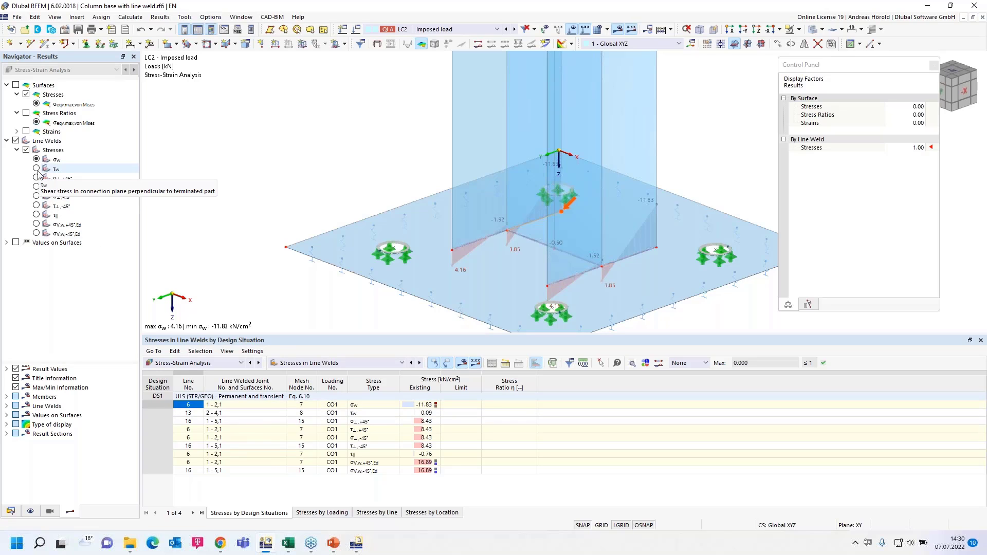
{"action": "left_click", "coordinate": [36, 168]}
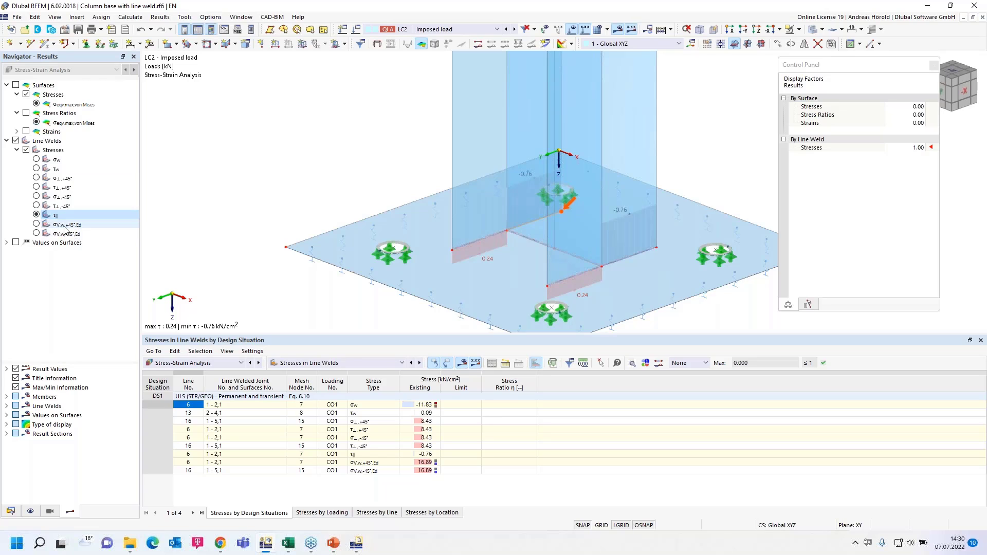
{"action": "left_click", "coordinate": [36, 224]}
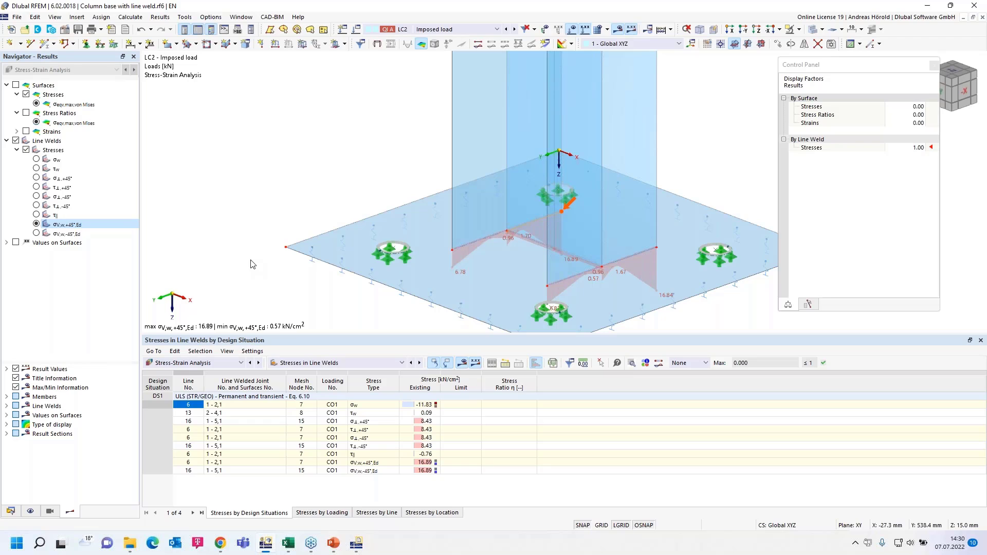
Switch to Chrome, go from the current webinar page to Dlubal's Webinars overview, and browse the listed webinars
{"action": "left_click", "coordinate": [221, 549]}
{"action": "scroll", "coordinate": [358, 228], "scroll_direction": "up", "scroll_amount": 15}
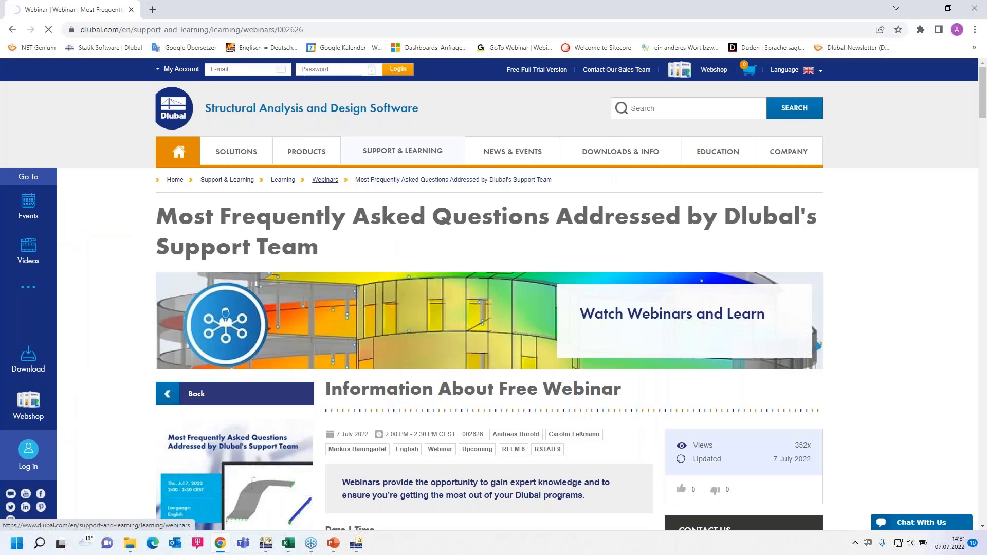
{"action": "left_click", "coordinate": [325, 181]}
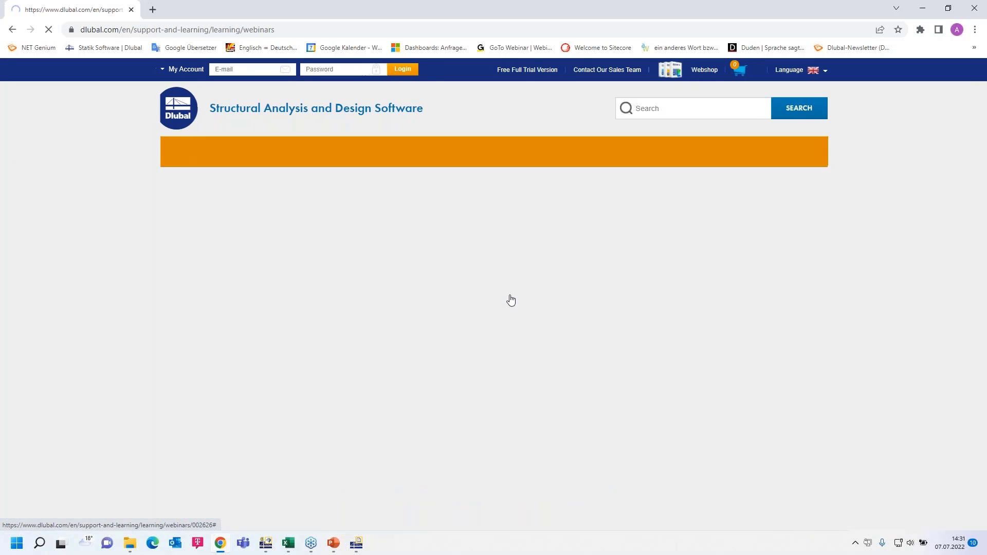
{"action": "scroll", "coordinate": [495, 308], "scroll_direction": "down", "scroll_amount": 8}
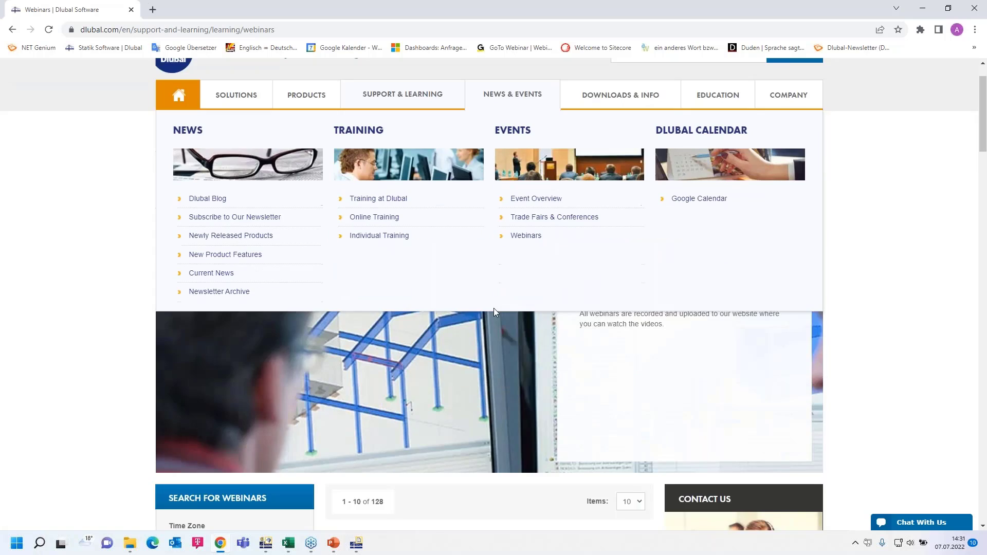
{"action": "scroll", "coordinate": [497, 299], "scroll_direction": "down", "scroll_amount": 5}
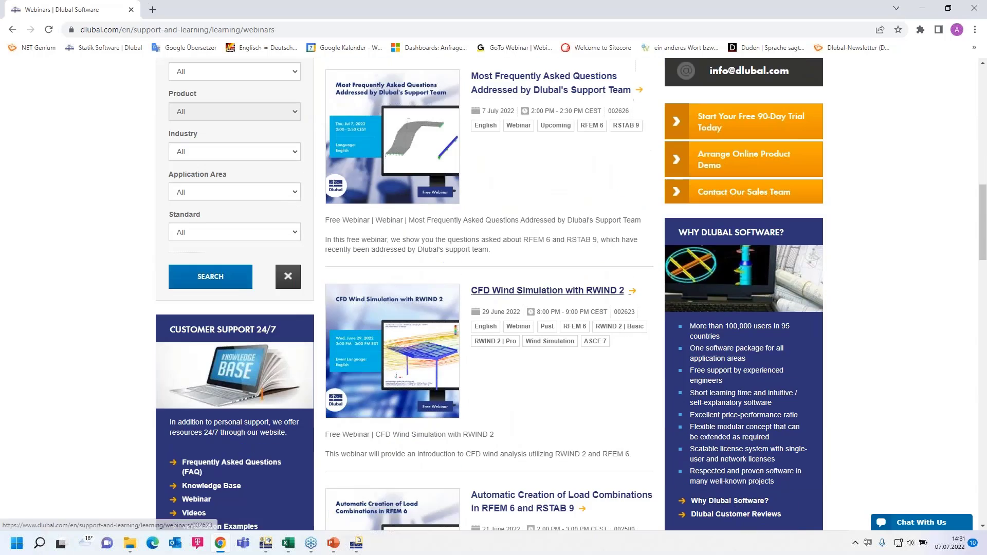
Go from the webinar list to Dlubal's Frequently Asked Questions (FAQ) page
{"action": "scroll", "coordinate": [510, 160], "scroll_direction": "up", "scroll_amount": 4}
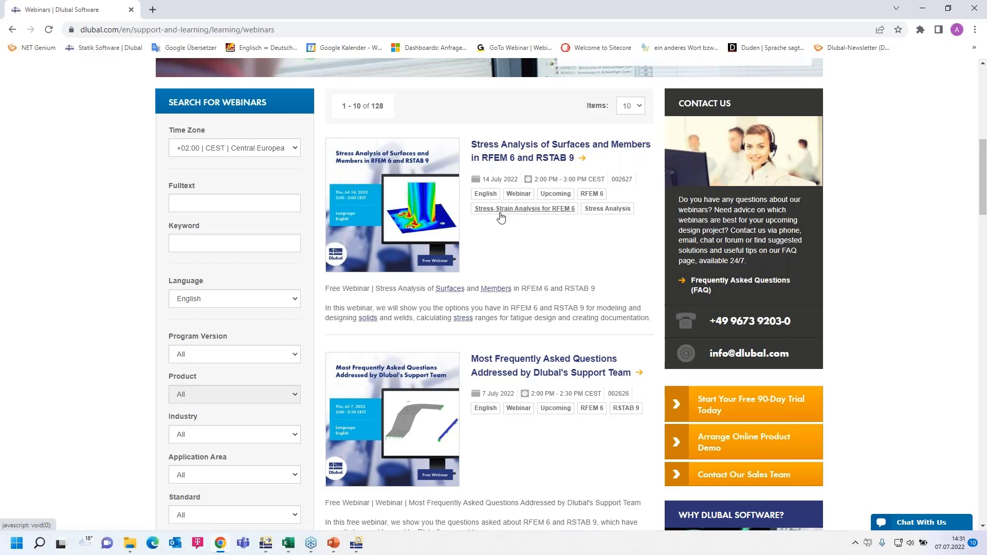
{"action": "scroll", "coordinate": [498, 218], "scroll_direction": "up", "scroll_amount": 1}
{"action": "scroll", "coordinate": [498, 218], "scroll_direction": "up", "scroll_amount": 7}
{"action": "mouse_move", "coordinate": [389, 157]}
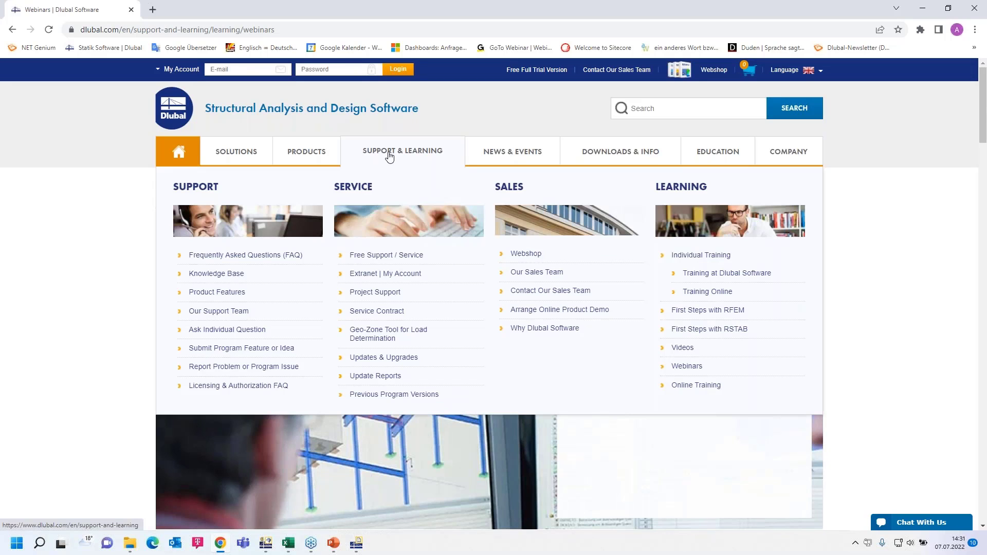
{"action": "left_click", "coordinate": [237, 256]}
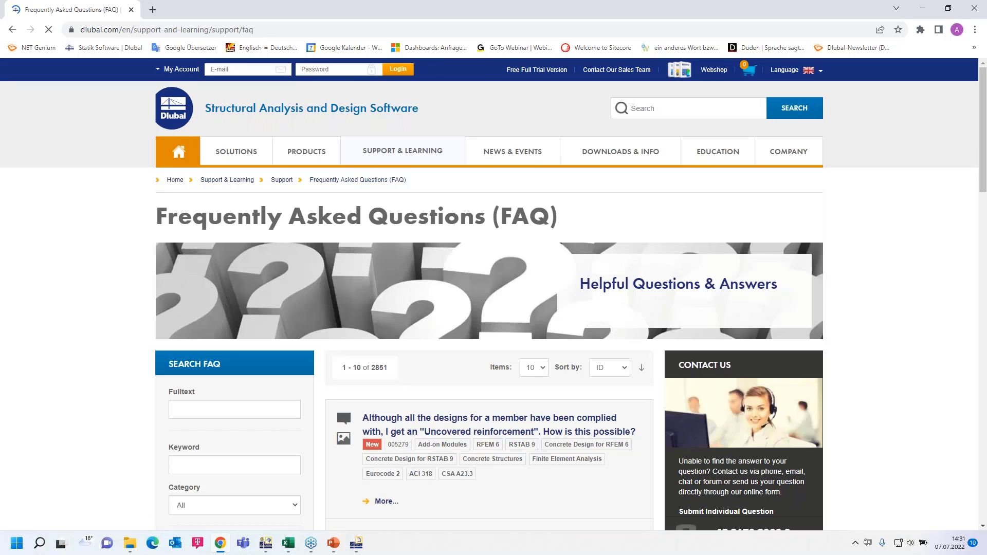
Search the full text of the FAQs for "Template"
{"action": "scroll", "coordinate": [335, 317], "scroll_direction": "down", "scroll_amount": 2}
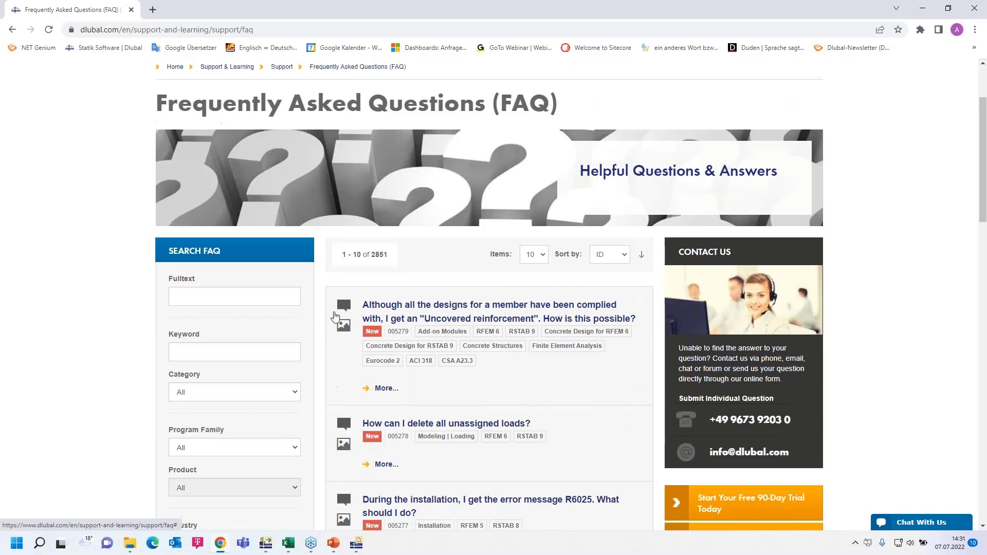
{"action": "scroll", "coordinate": [308, 314], "scroll_direction": "up", "scroll_amount": 1}
{"action": "left_click", "coordinate": [212, 352]}
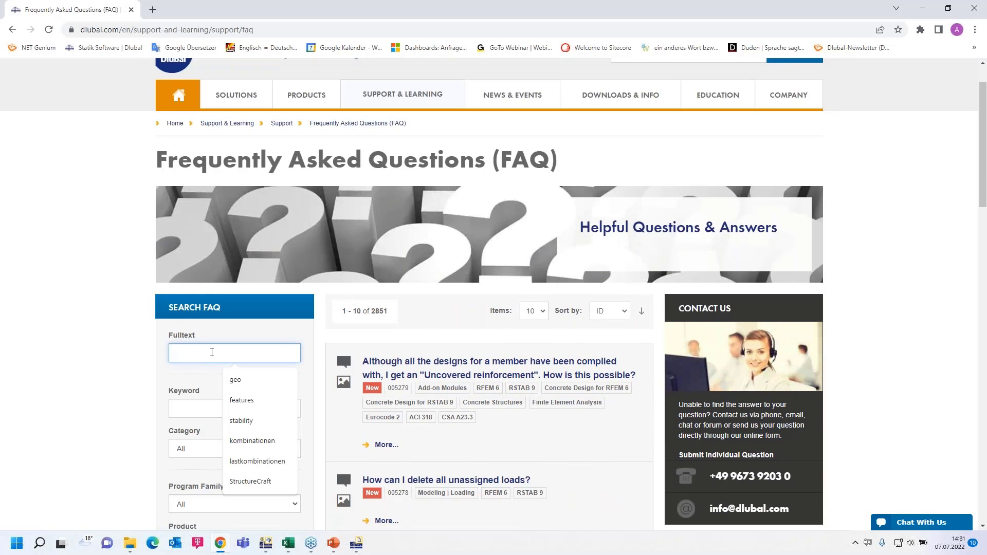
{"action": "type", "text": "Templa"}
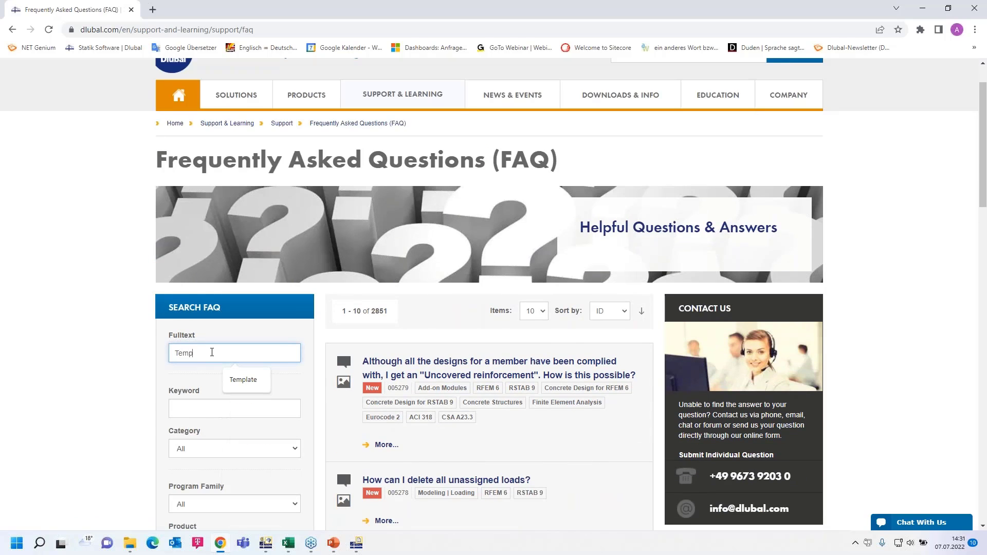
{"action": "type", "text": "te"}
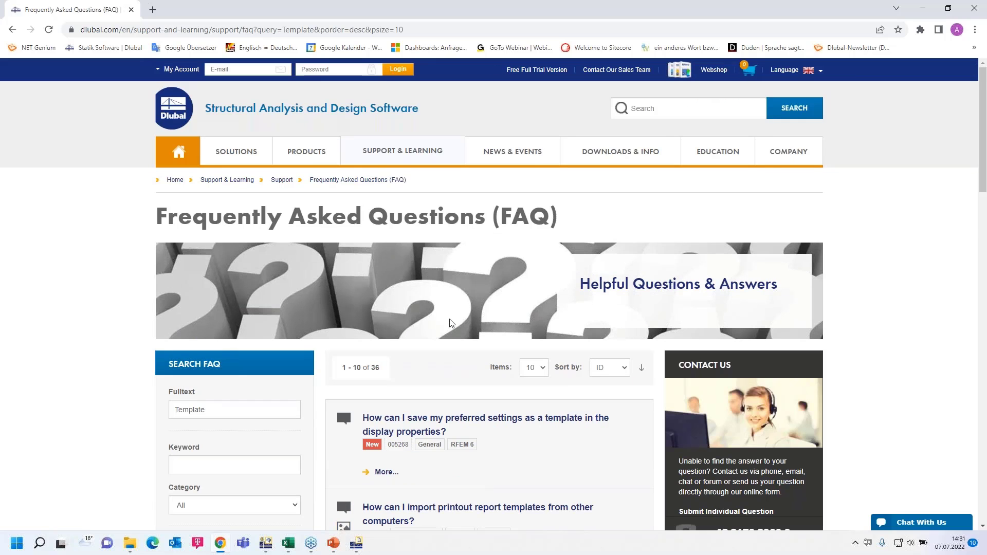
Expand the answers on saving display property settings as a template and on importing printout report templates from other computers
{"action": "scroll", "coordinate": [494, 359], "scroll_direction": "down", "scroll_amount": 3}
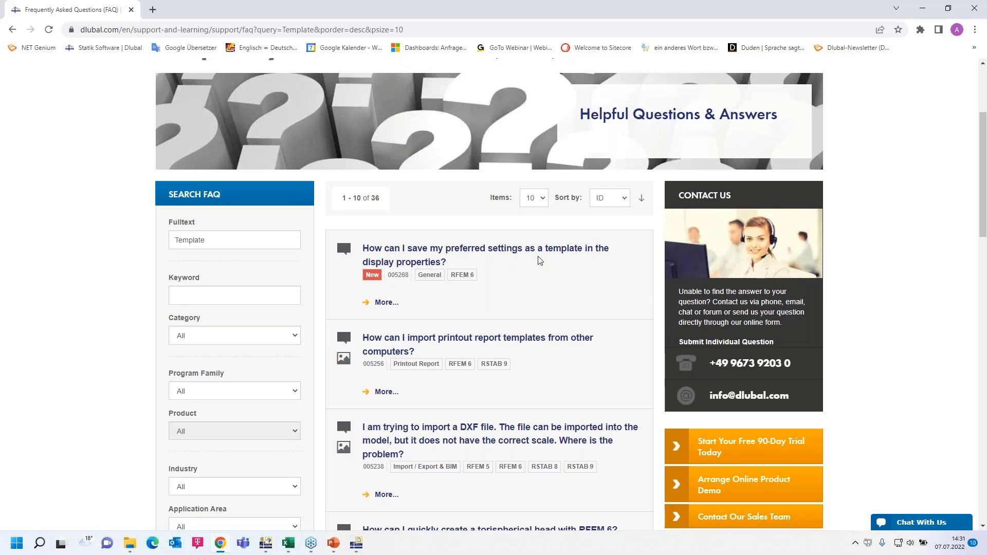
{"action": "left_click", "coordinate": [384, 304]}
{"action": "scroll", "coordinate": [439, 324], "scroll_direction": "down", "scroll_amount": 2}
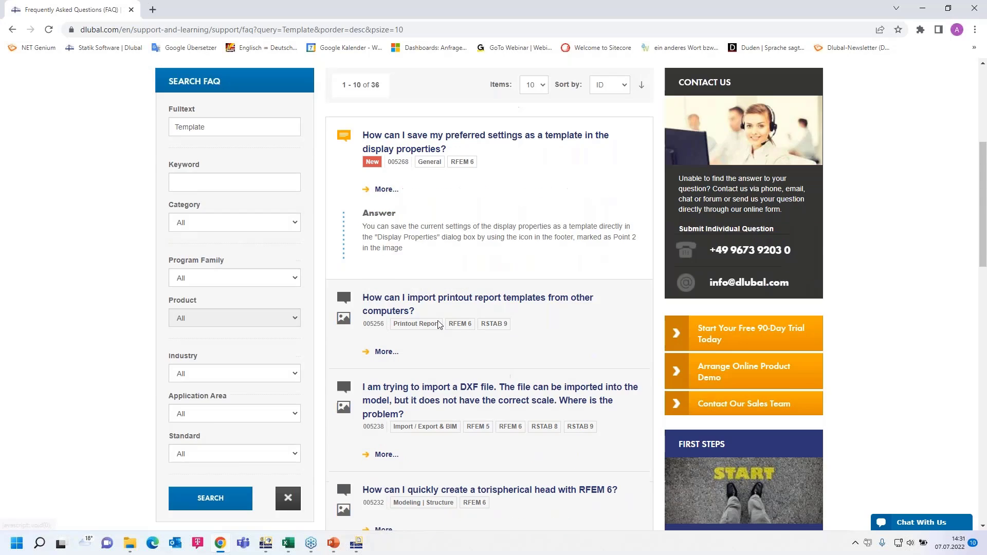
{"action": "scroll", "coordinate": [439, 324], "scroll_direction": "down", "scroll_amount": 3}
{"action": "left_click", "coordinate": [386, 181]}
{"action": "scroll", "coordinate": [387, 181], "scroll_direction": "down", "scroll_amount": 3}
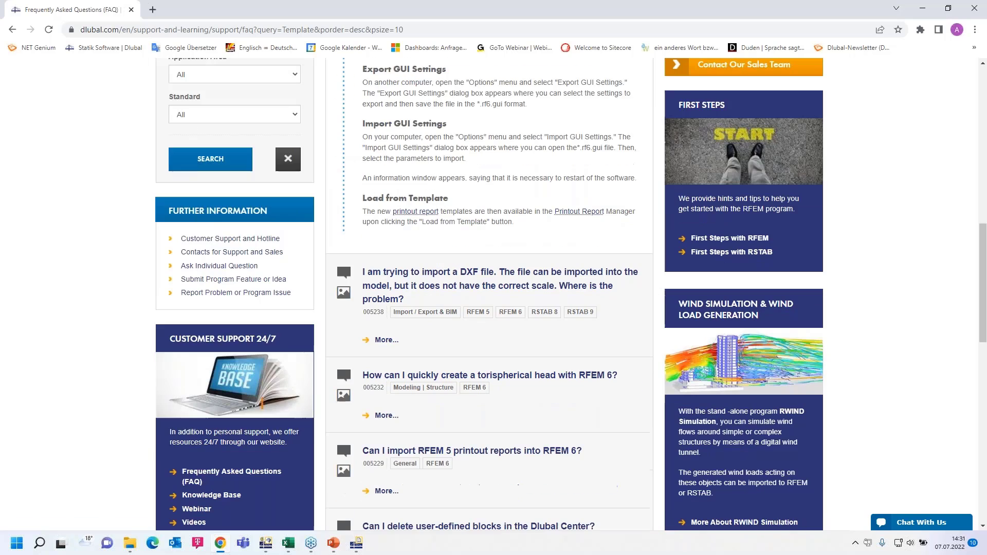
{"action": "scroll", "coordinate": [396, 256], "scroll_direction": "up", "scroll_amount": 4}
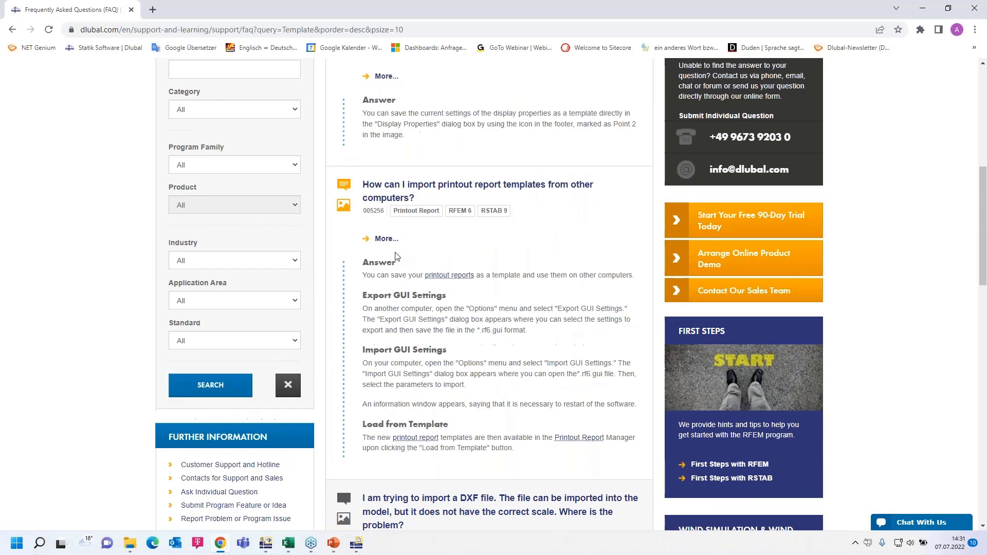
Open the full FAQ entry on importing printout report templates and look through its illustrated export and import instructions
{"action": "left_click", "coordinate": [386, 240]}
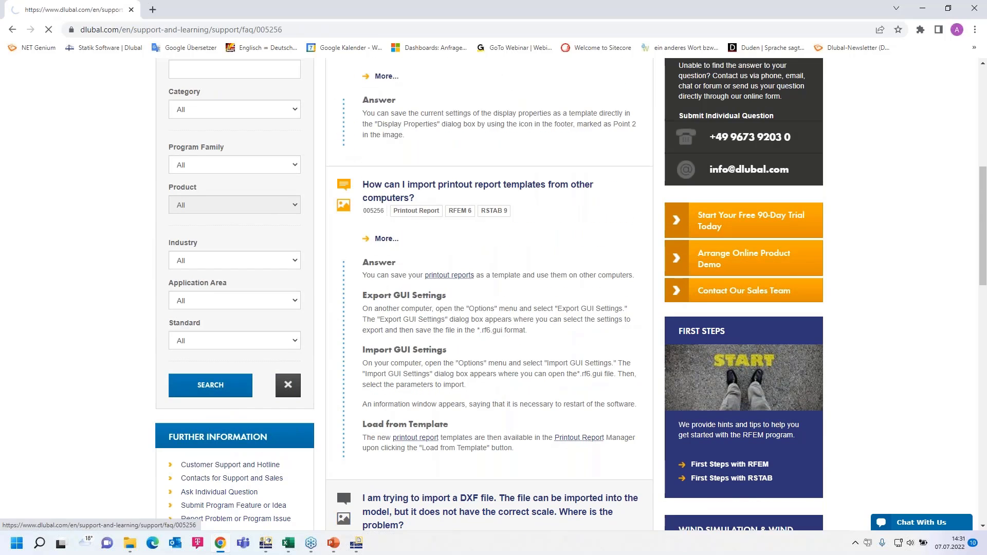
{"action": "scroll", "coordinate": [494, 293], "scroll_direction": "down", "scroll_amount": 8}
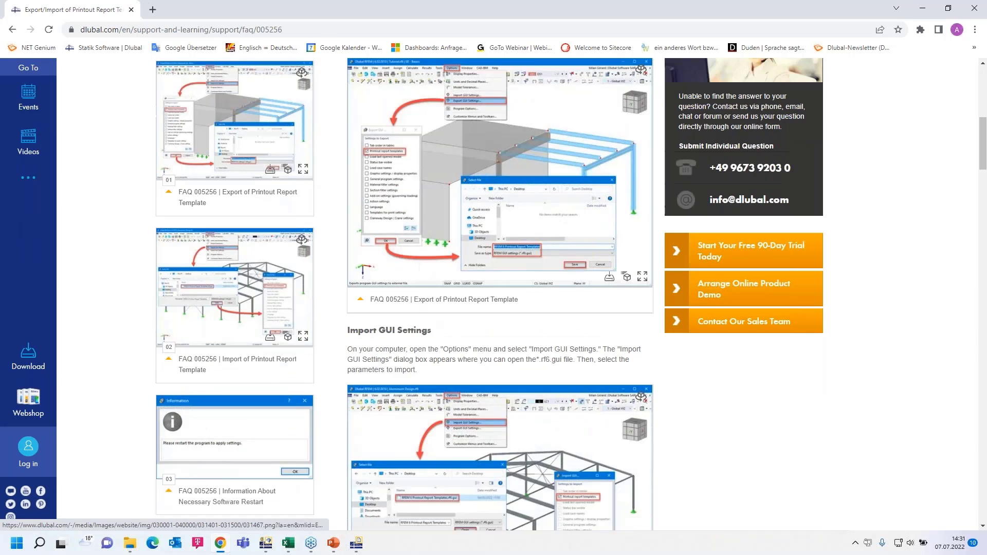
{"action": "scroll", "coordinate": [430, 322], "scroll_direction": "down", "scroll_amount": 5}
{"action": "scroll", "coordinate": [430, 322], "scroll_direction": "up", "scroll_amount": 13}
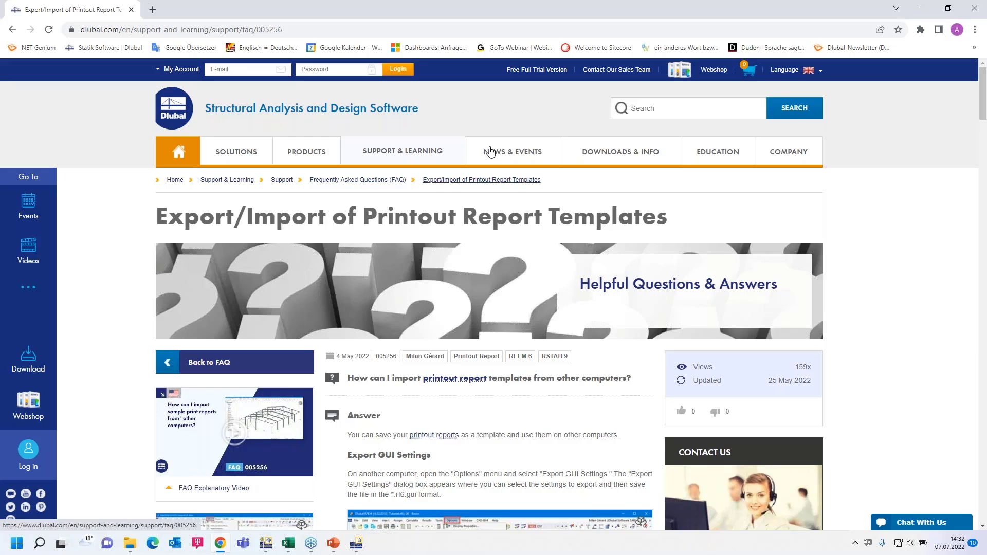
Open Dlubal's Free Full Trial Version page and look through the trial downloads offered there
{"action": "left_click", "coordinate": [526, 71]}
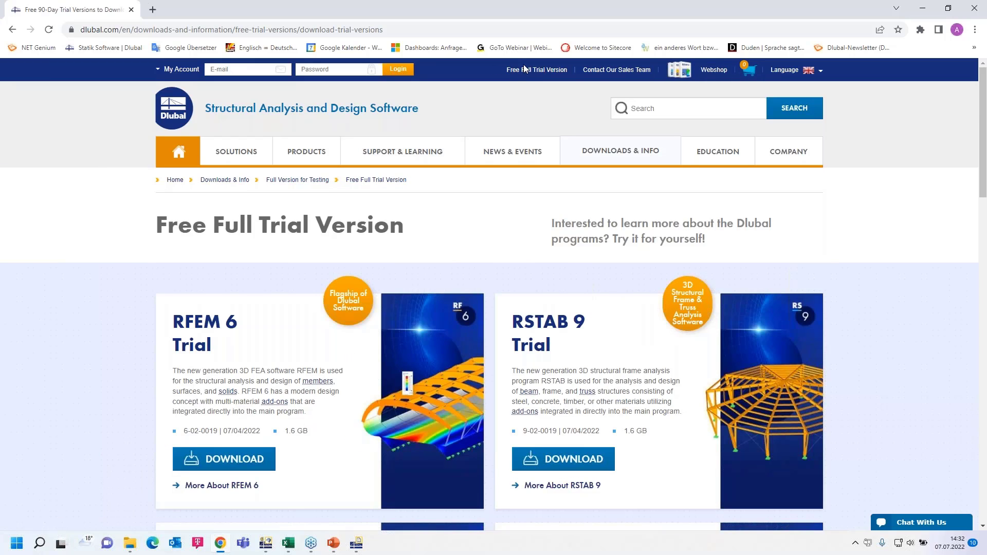
{"action": "mouse_move", "coordinate": [432, 152]}
{"action": "scroll", "coordinate": [557, 355], "scroll_direction": "down", "scroll_amount": 3}
{"action": "scroll", "coordinate": [556, 411], "scroll_direction": "up", "scroll_amount": 1}
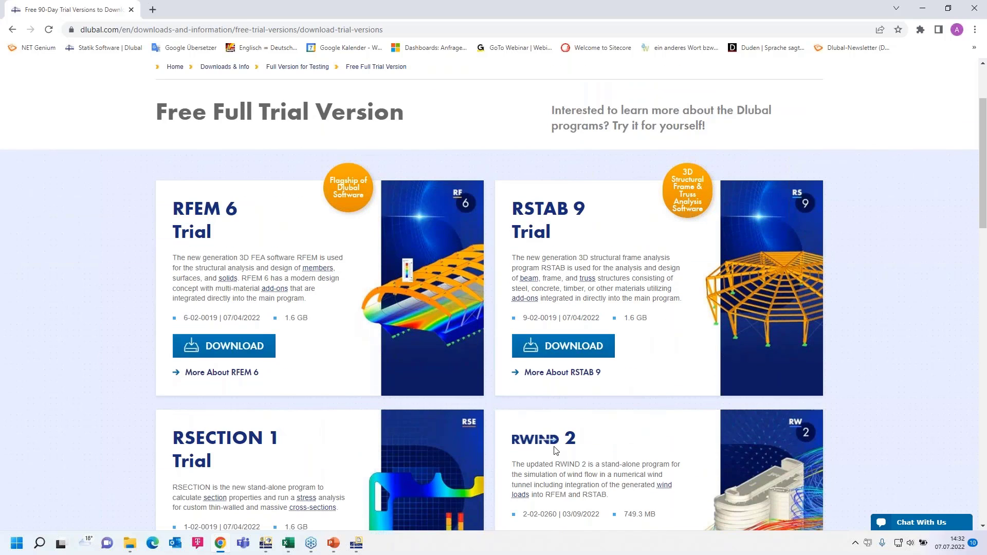
{"action": "scroll", "coordinate": [604, 451], "scroll_direction": "up", "scroll_amount": 2}
{"action": "scroll", "coordinate": [606, 450], "scroll_direction": "down", "scroll_amount": 3}
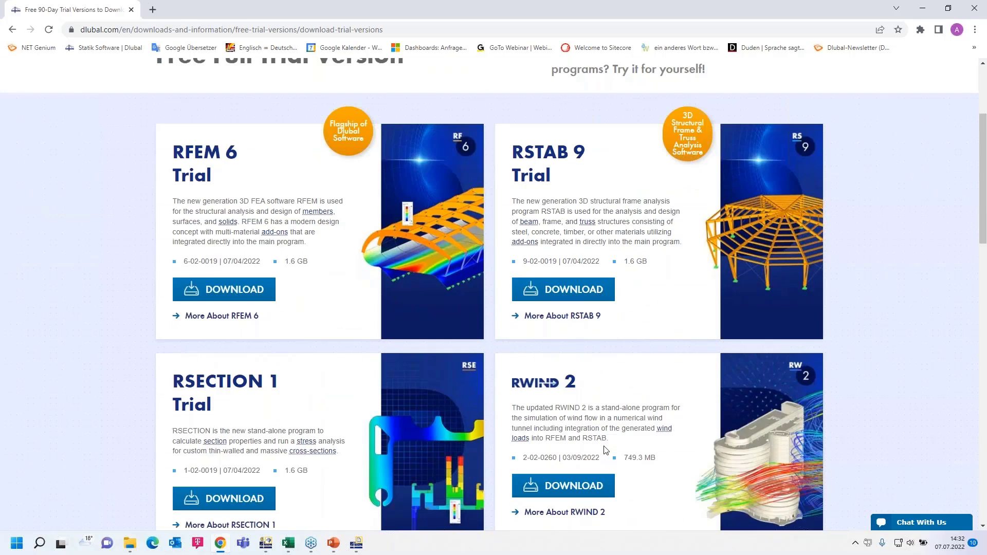
{"action": "scroll", "coordinate": [604, 450], "scroll_direction": "down", "scroll_amount": 6}
{"action": "scroll", "coordinate": [606, 449], "scroll_direction": "up", "scroll_amount": 8}
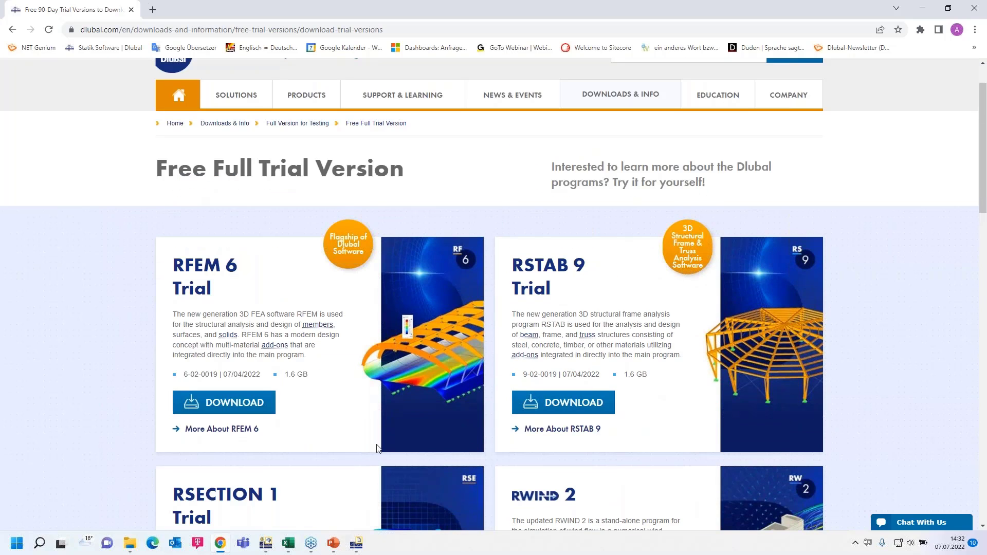